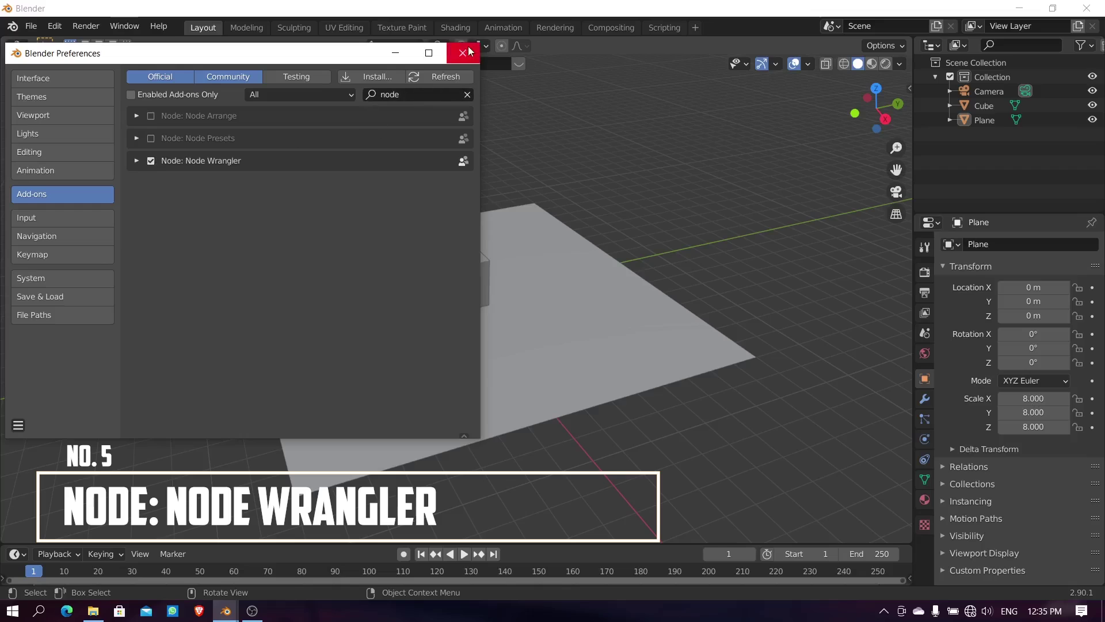
Step: Close the preferences window and create a new material for the plane
click(463, 52)
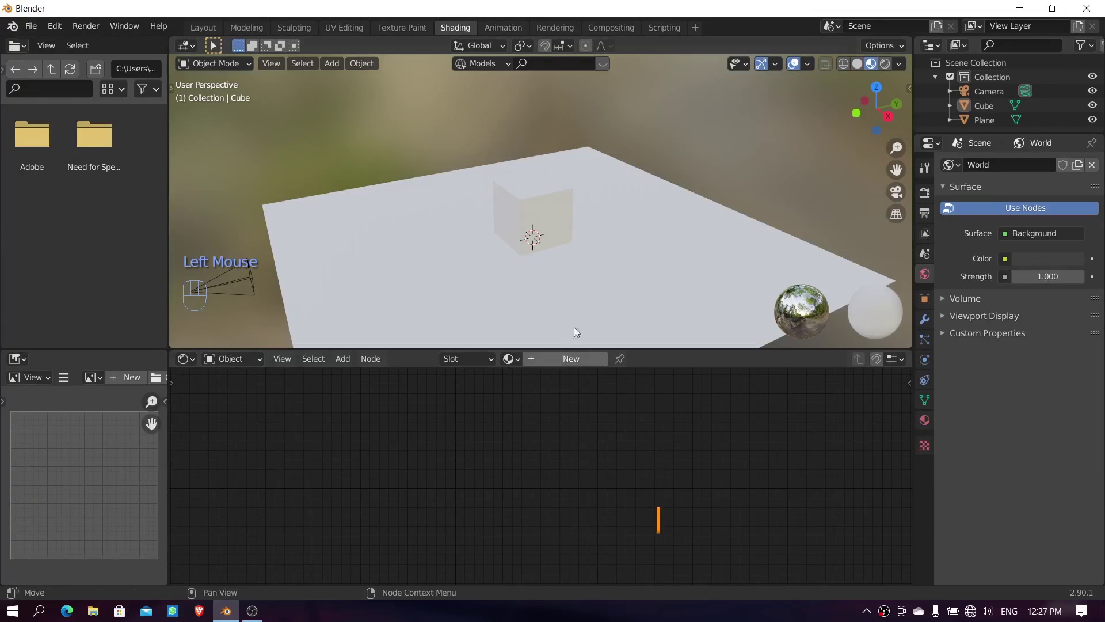
click(575, 265)
click(571, 359)
scroll(630, 476, down, 4)
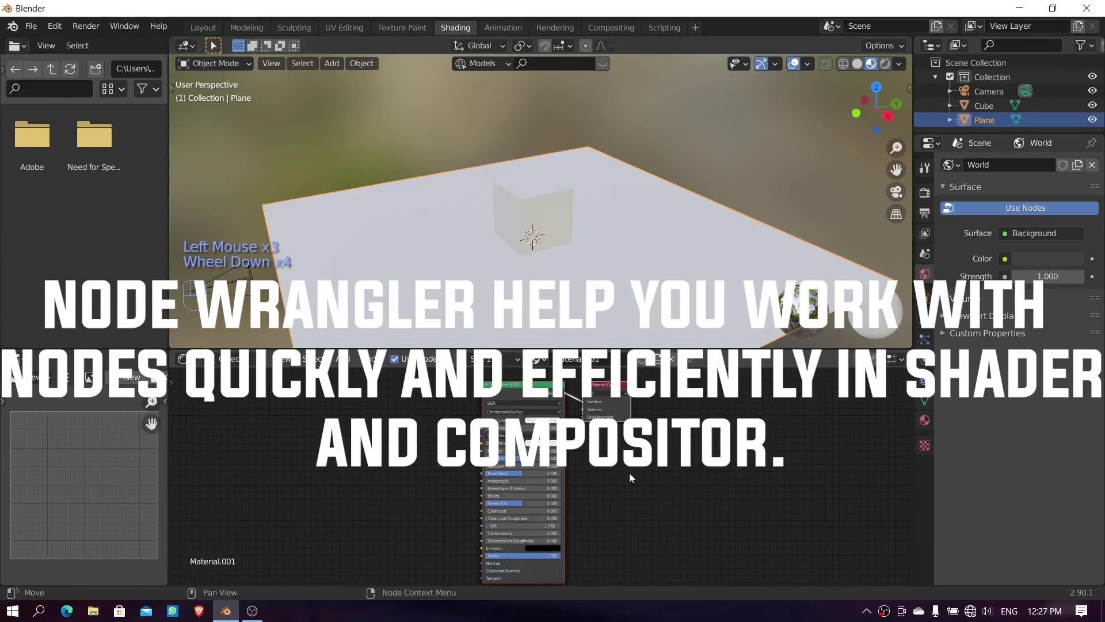
Step: Move the Material Output node farther away from the Principled BSDF node
scroll(630, 478, down, 1)
middle_drag(630, 481, 644, 517)
click(611, 395)
drag(610, 396, 757, 391)
middle_drag(629, 459, 659, 470)
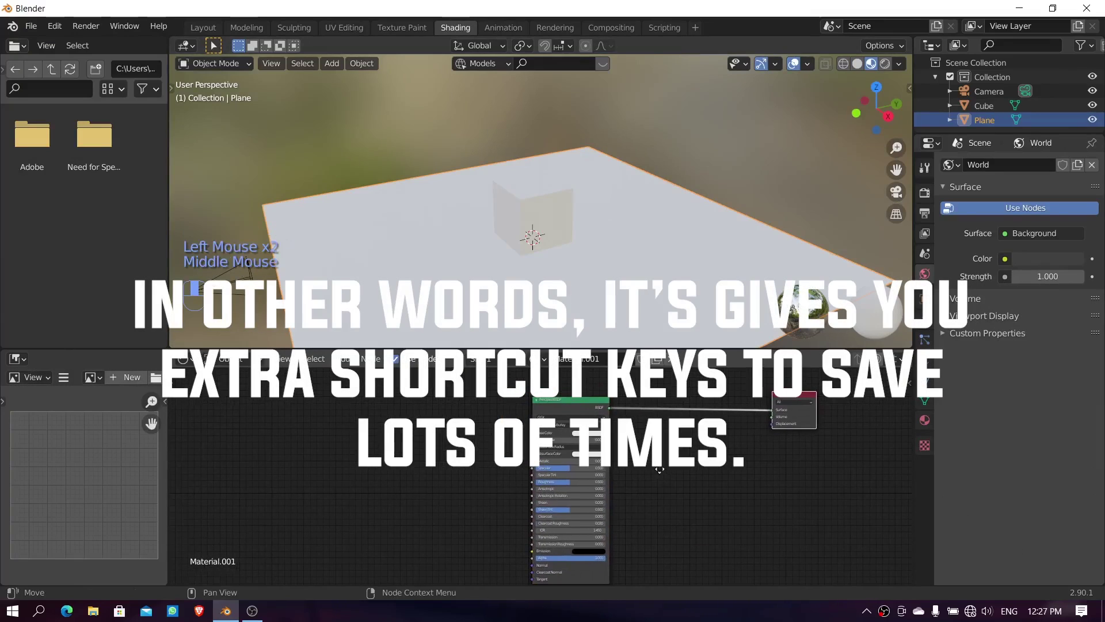
Step: Run Principled Texture Setup on the Principled BSDF with all floor_tiles_09 images from the Underground Subway project's floor_tiles_09_4k_jpg texture folder
click(560, 406)
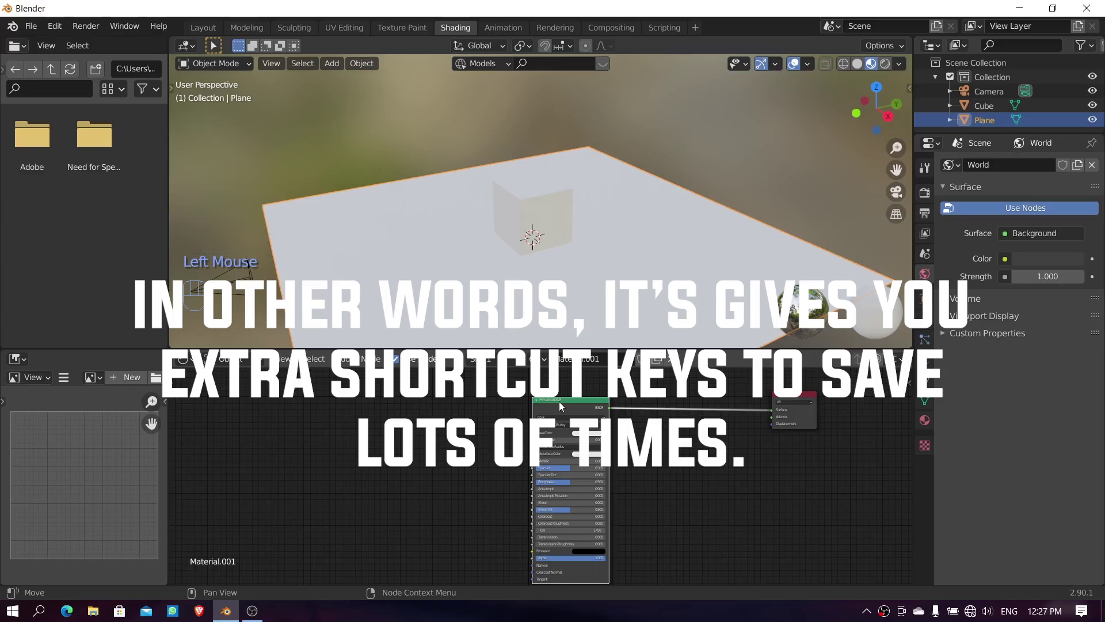
key(ctrl)
key(ctrl+shift+t)
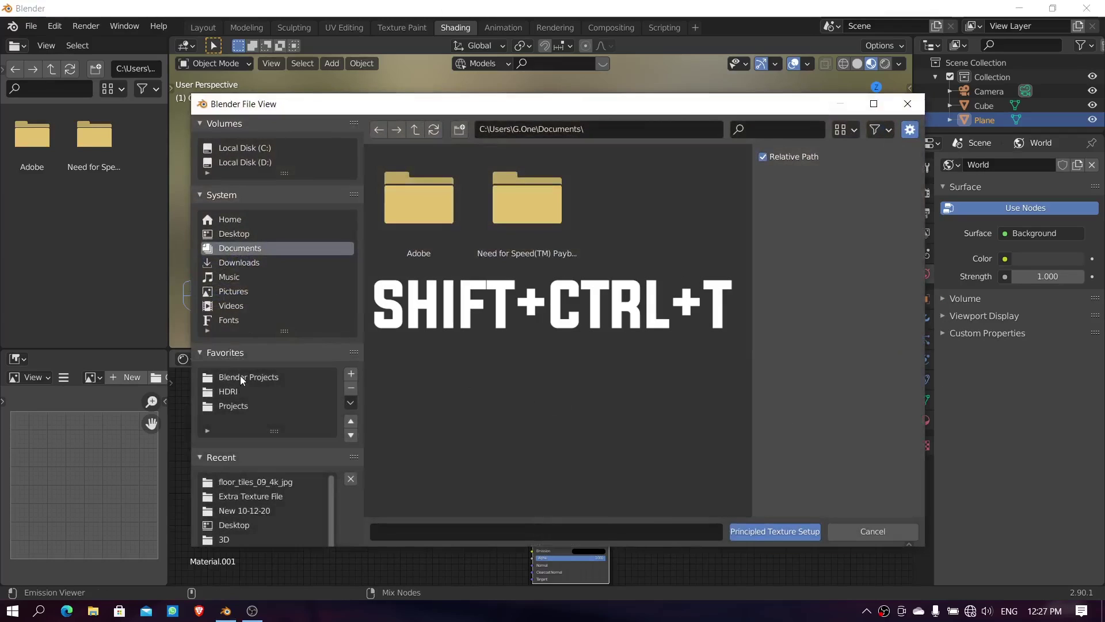
click(240, 406)
scroll(586, 453, down, 3)
double_click(527, 446)
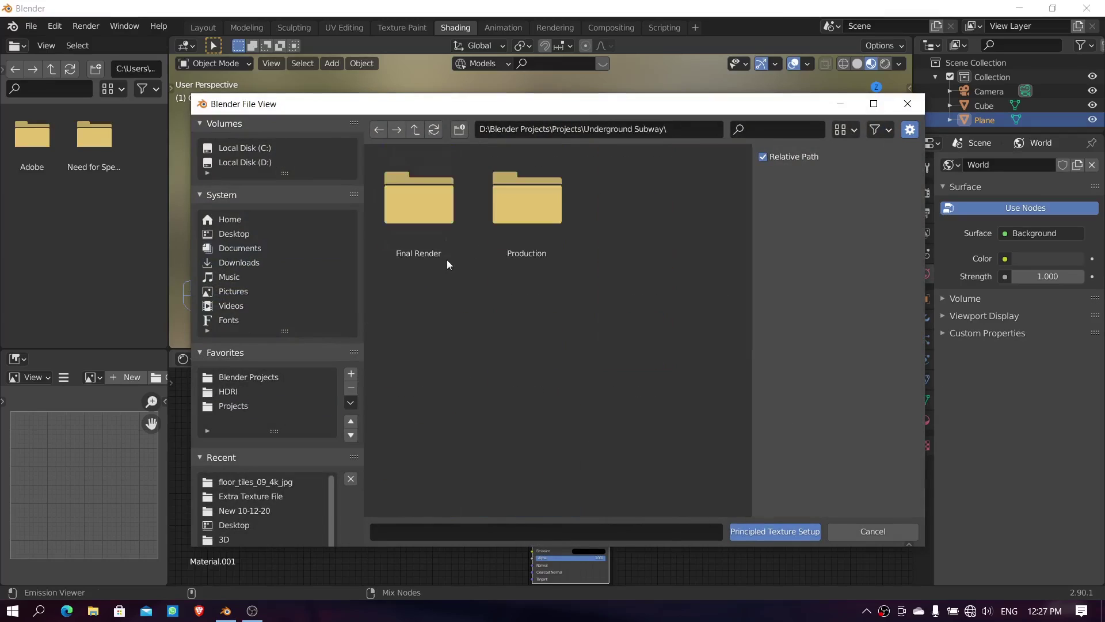
double_click(527, 199)
double_click(527, 198)
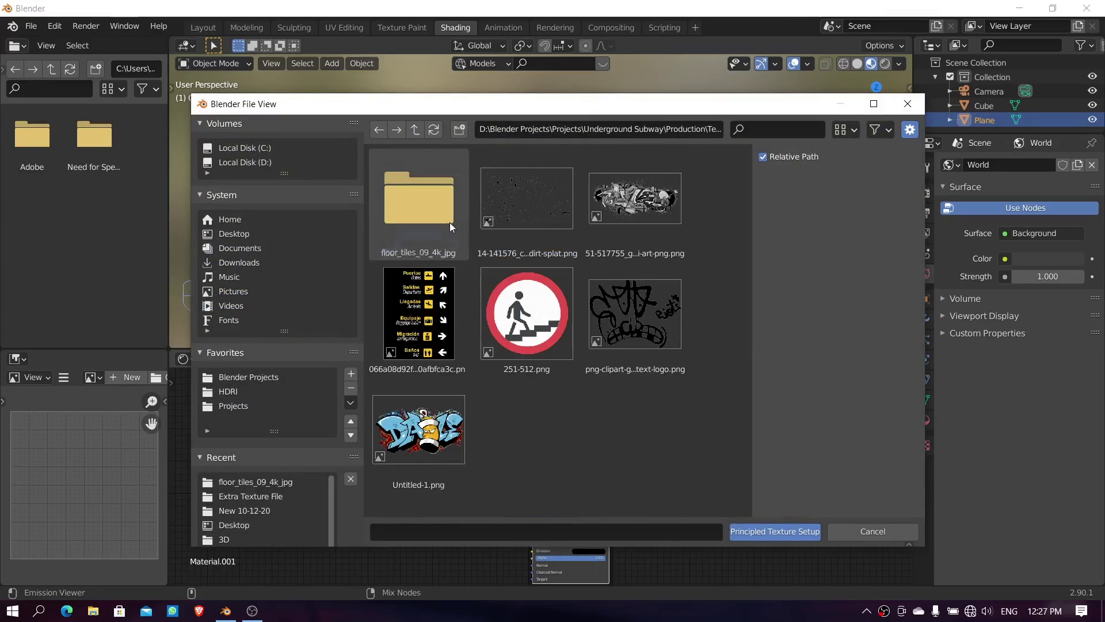
double_click(418, 198)
drag(402, 433, 650, 192)
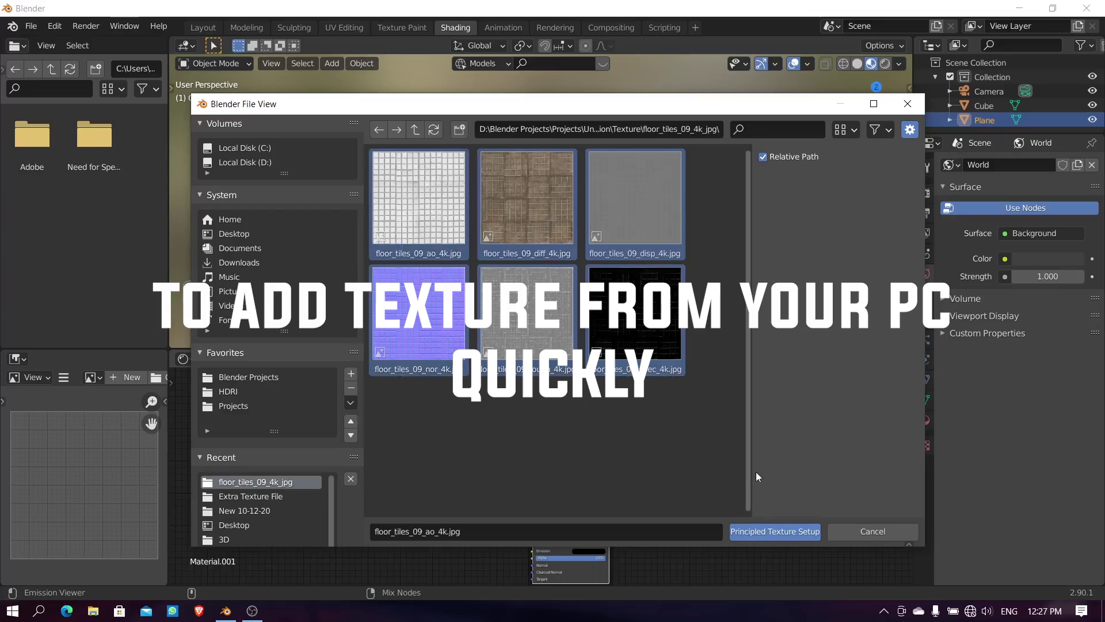
click(754, 537)
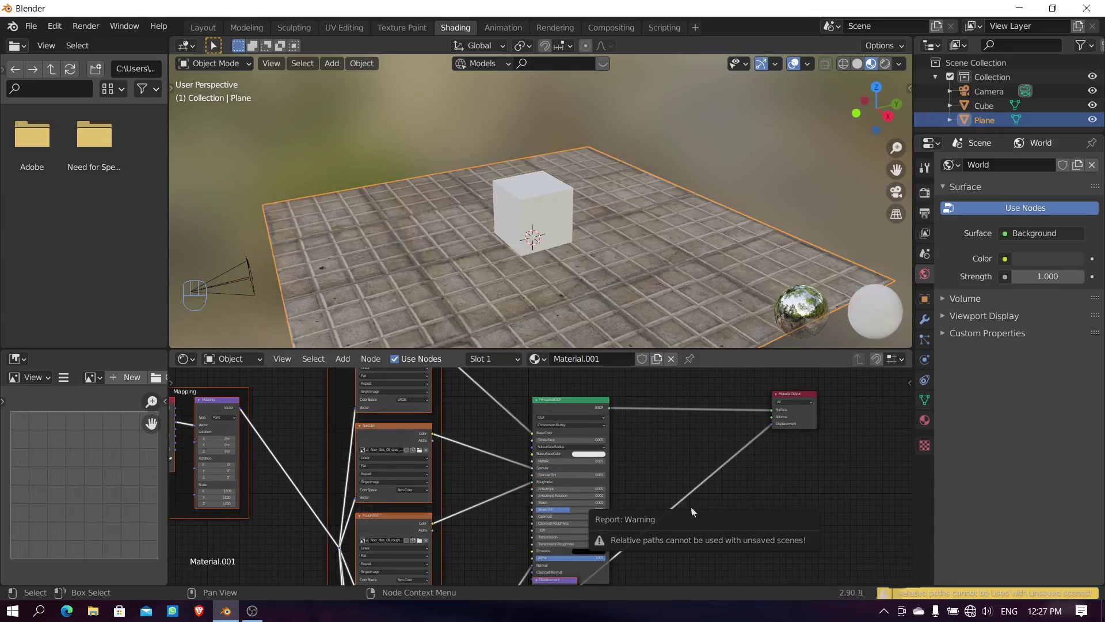
Step: Enlarge the node editor area and add an Image Texture node below the Noise Texture node
scroll(548, 461, down, 10)
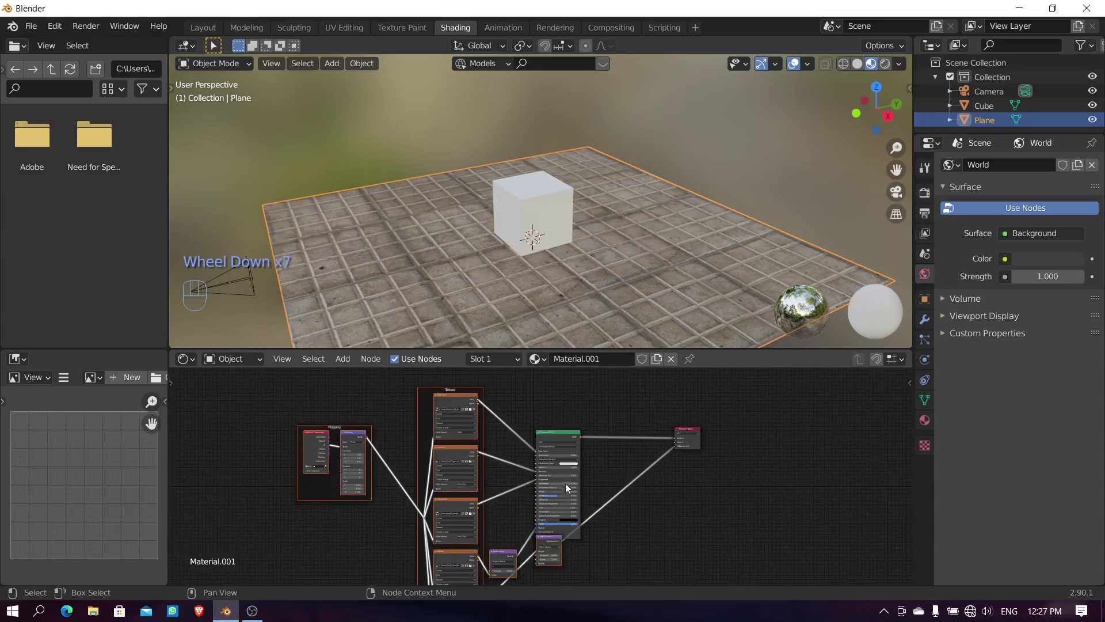
middle_drag(565, 482, 678, 506)
drag(583, 347, 570, 222)
scroll(547, 117, down, 2)
mouse_move(547, 117)
middle_down()
mouse_move(607, 143)
mouse_move(557, 116)
middle_up()
scroll(607, 143, down, 2)
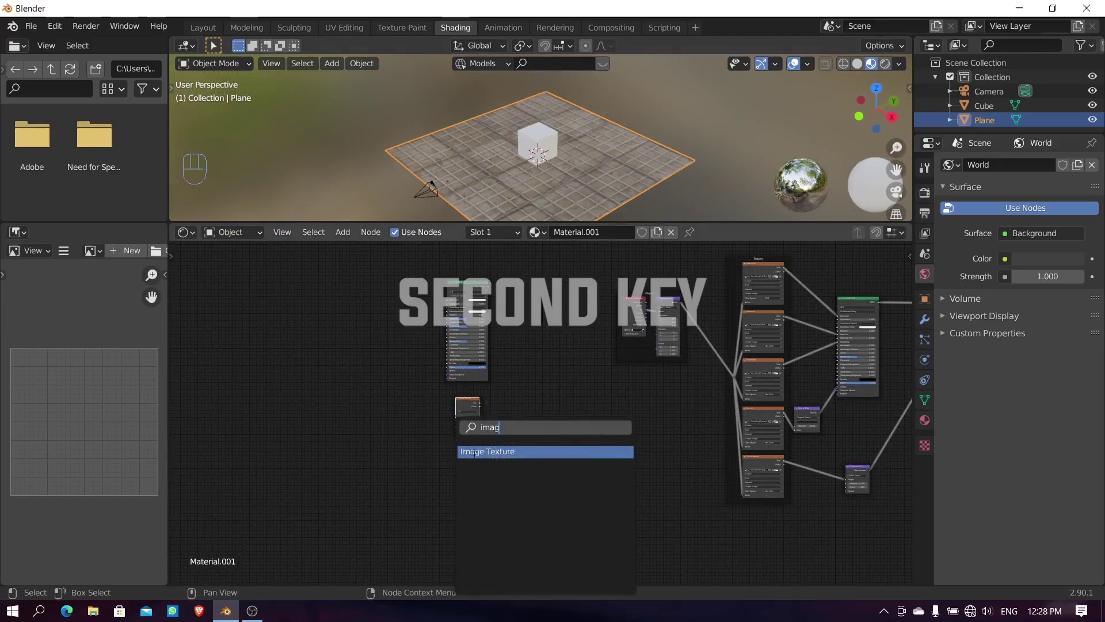
click(482, 456)
click(474, 479)
Step: Add Image Texture, Mapping and Texture Coordinate nodes to the unconnected Principled BSDF, and move them farther away from it
click(461, 285)
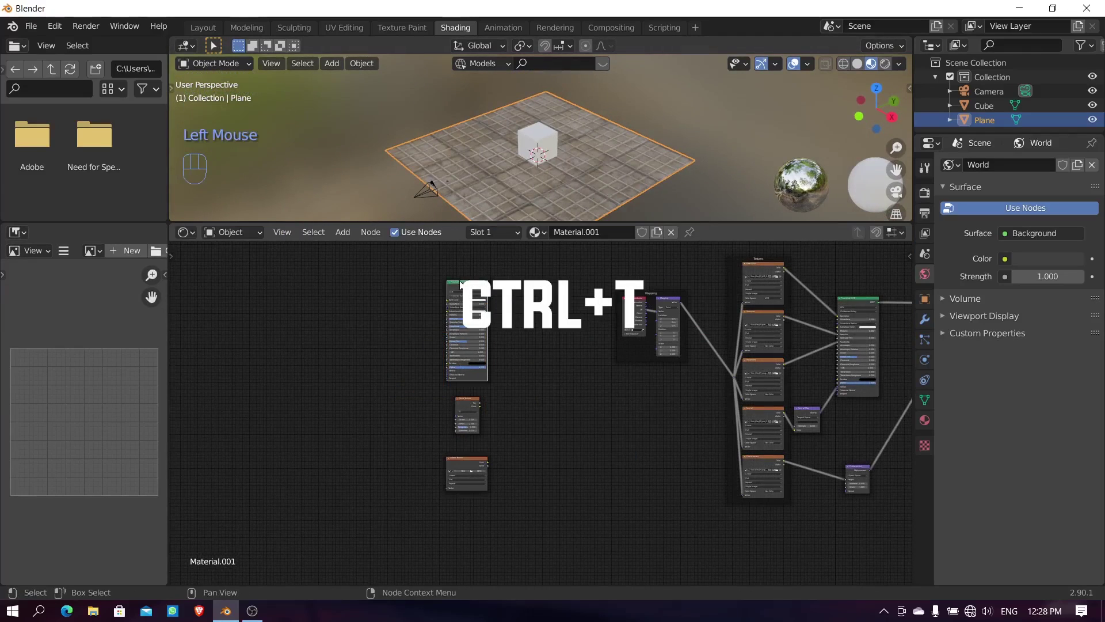
key(ctrl+t)
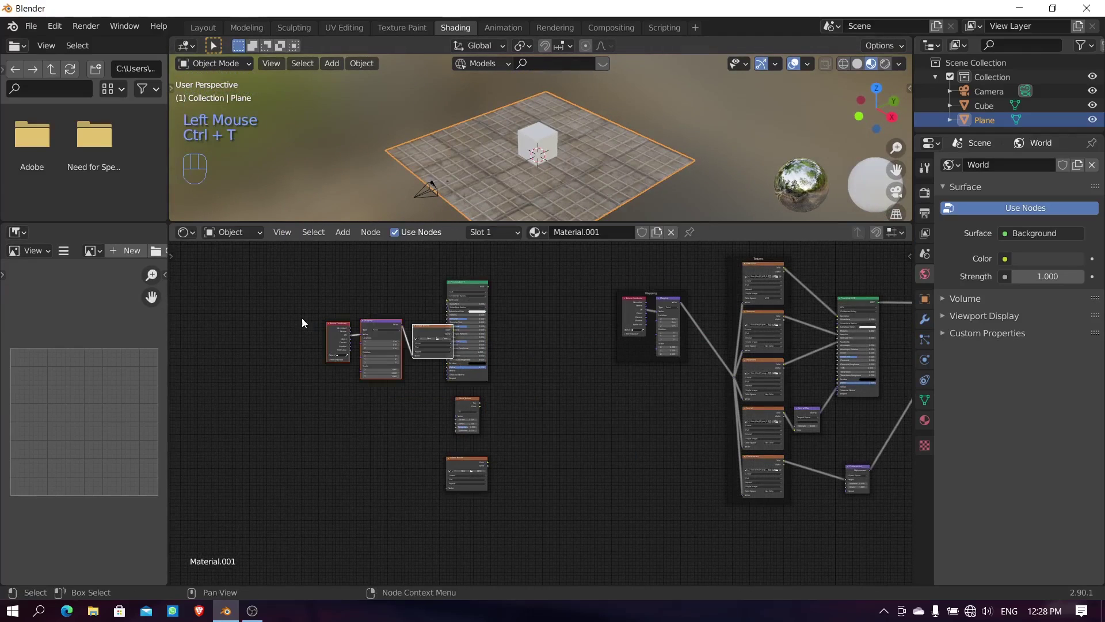
key(g)
click(286, 313)
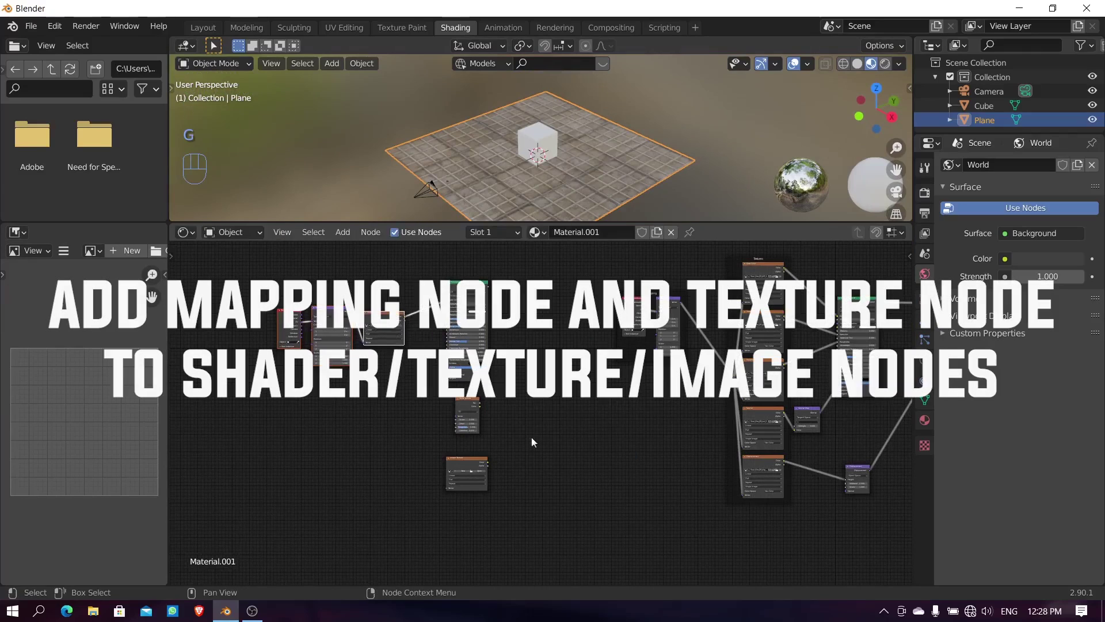
Step: Add Mapping and Texture Coordinate nodes to the Noise Texture and, after lowering it, to the standalone Image Texture node
click(464, 398)
key(ctrl+t)
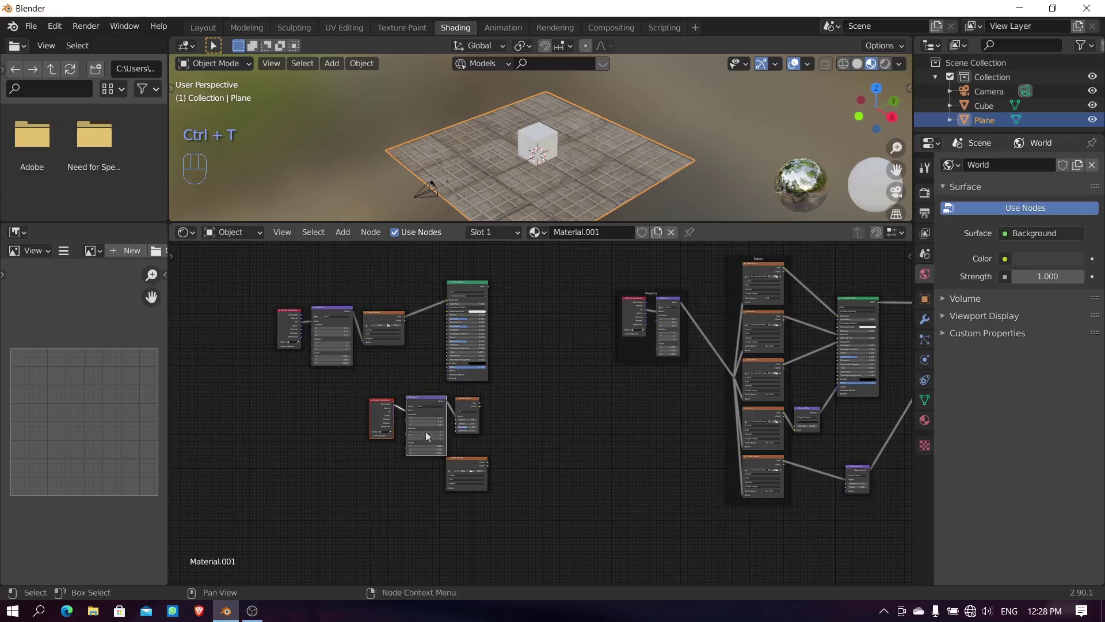
click(471, 462)
key(g)
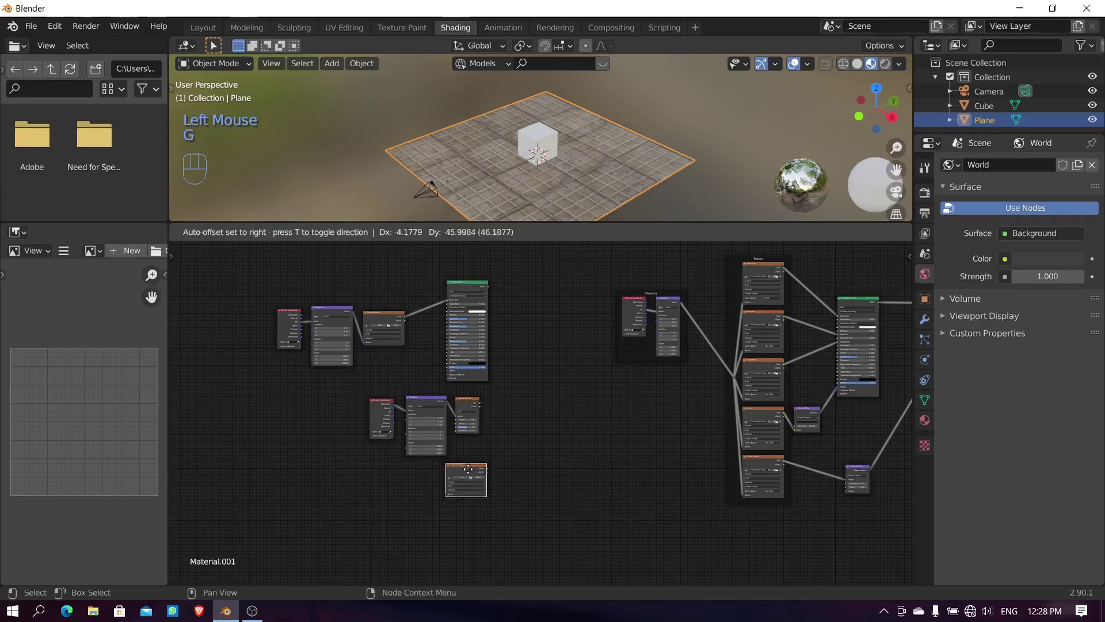
click(474, 509)
key(ctrl+t)
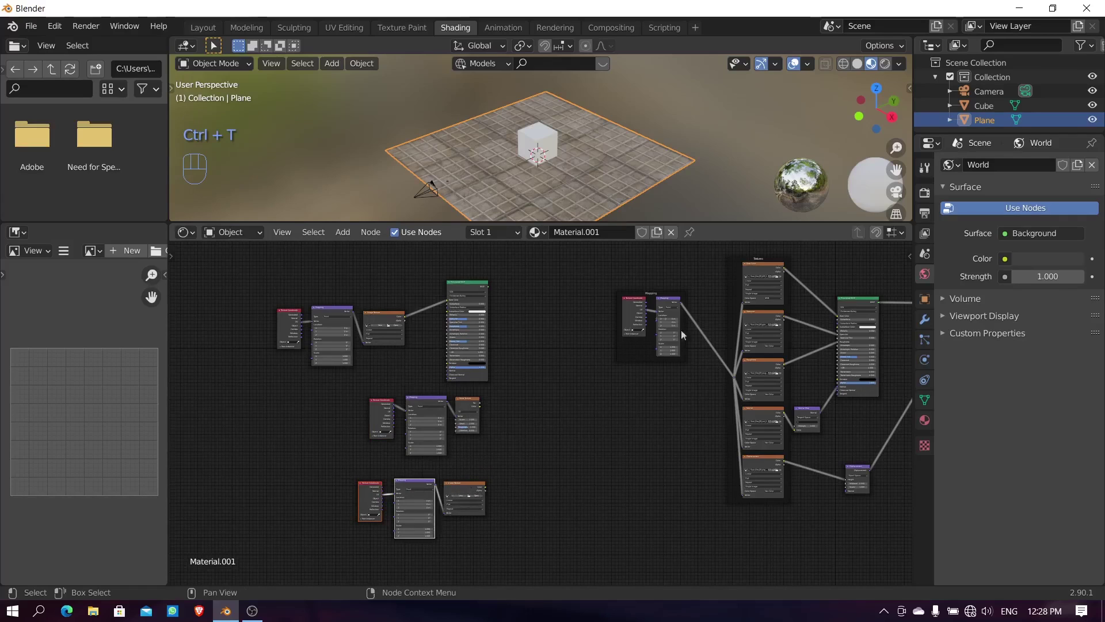
Step: Examine the Mapping and Texture Coordinate setups feeding the Principled BSDF, Noise Texture and Image Texture nodes
scroll(262, 346, up, 5)
middle_drag(262, 346, 467, 547)
scroll(454, 436, up, 3)
scroll(483, 521, up, 4)
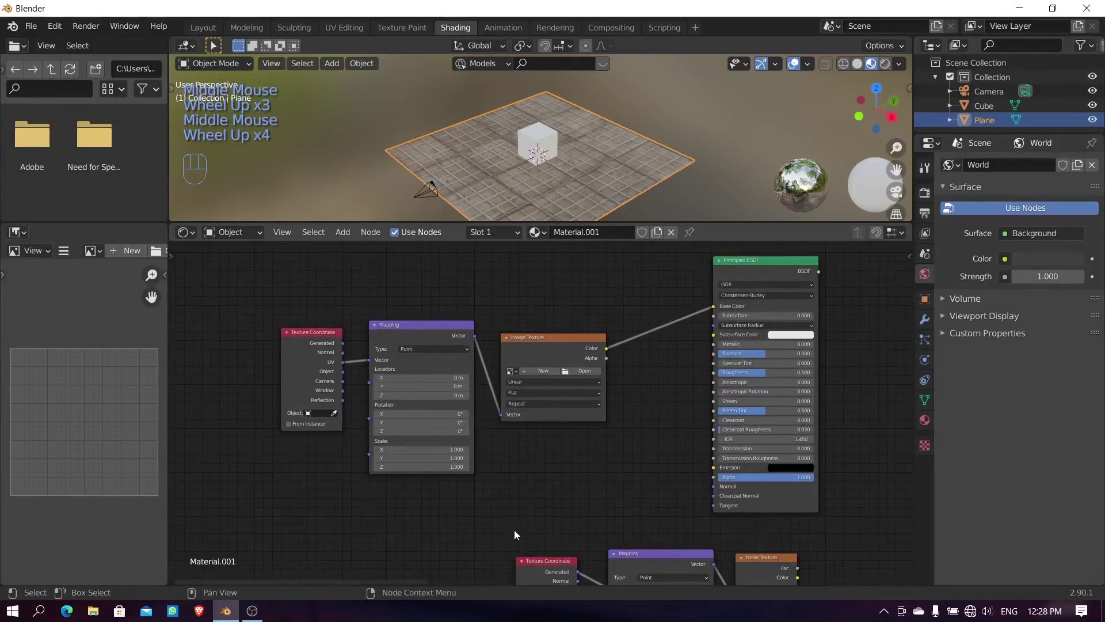
scroll(517, 511, down, 5)
middle_drag(517, 511, 397, 347)
scroll(570, 450, down, 5)
scroll(570, 454, up, 4)
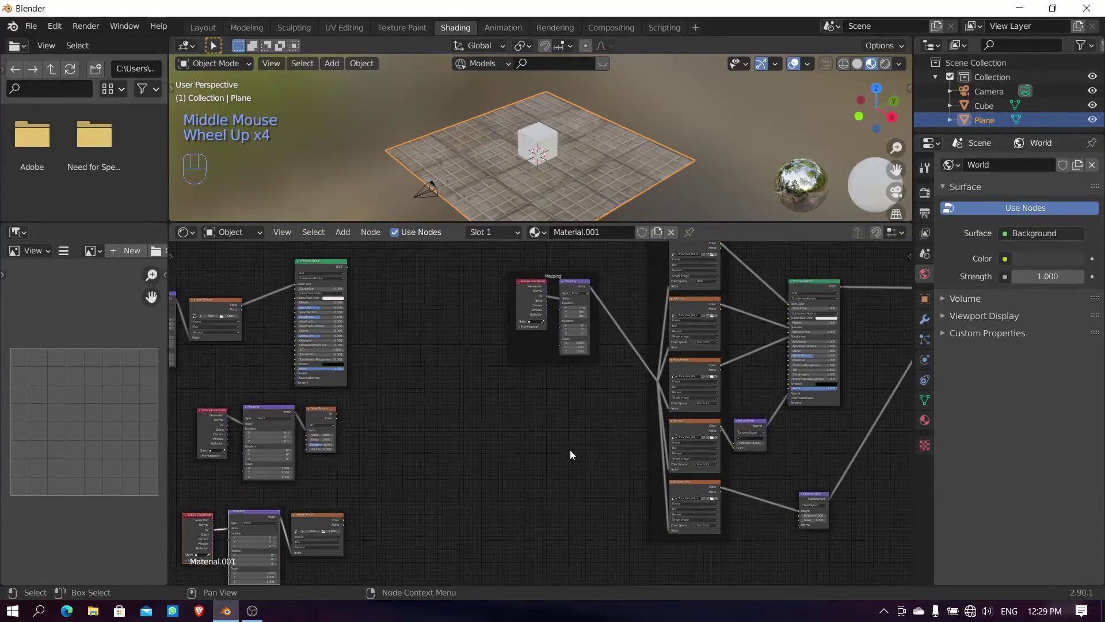
Step: Preview the floor tiles' base color texture on the plane with the Emission Viewer
middle_drag(570, 454, 528, 523)
ctrl+shift+click(650, 321)
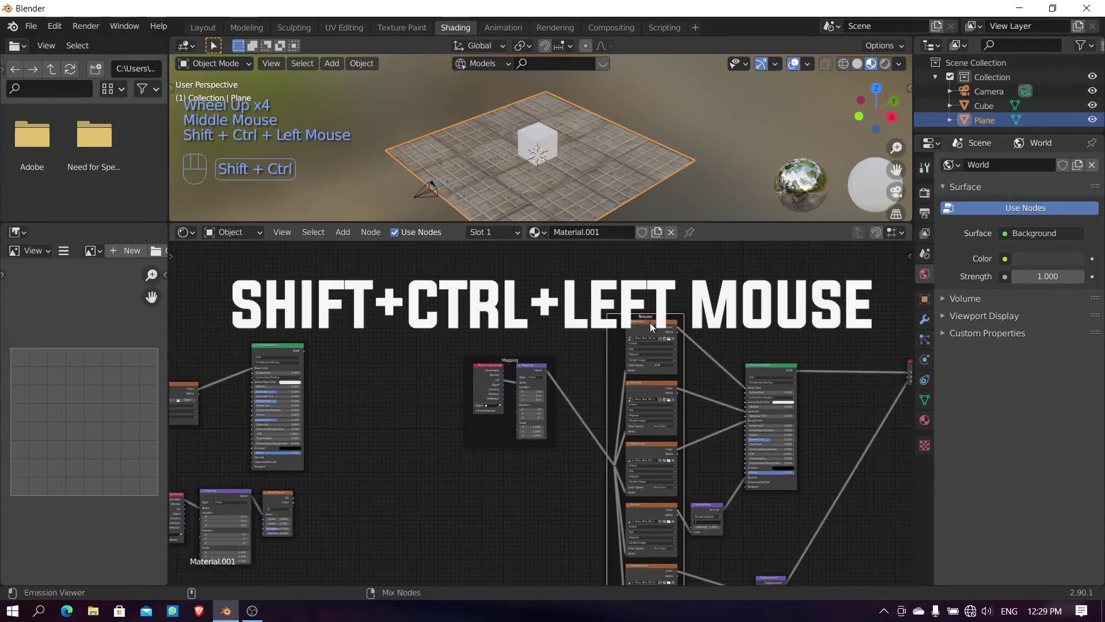
ctrl+shift+click(648, 323)
scroll(547, 403, down, 7)
middle_drag(547, 403, 524, 427)
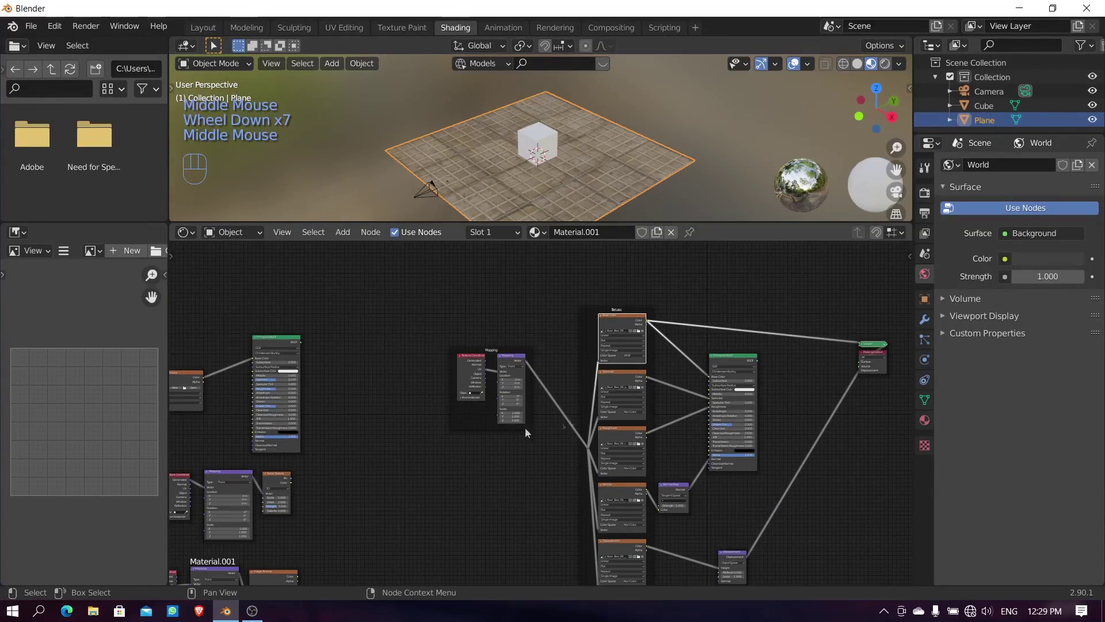
Step: Preview the specular, roughness, normal and displacement textures on the plane one after another
ctrl+shift+click(628, 373)
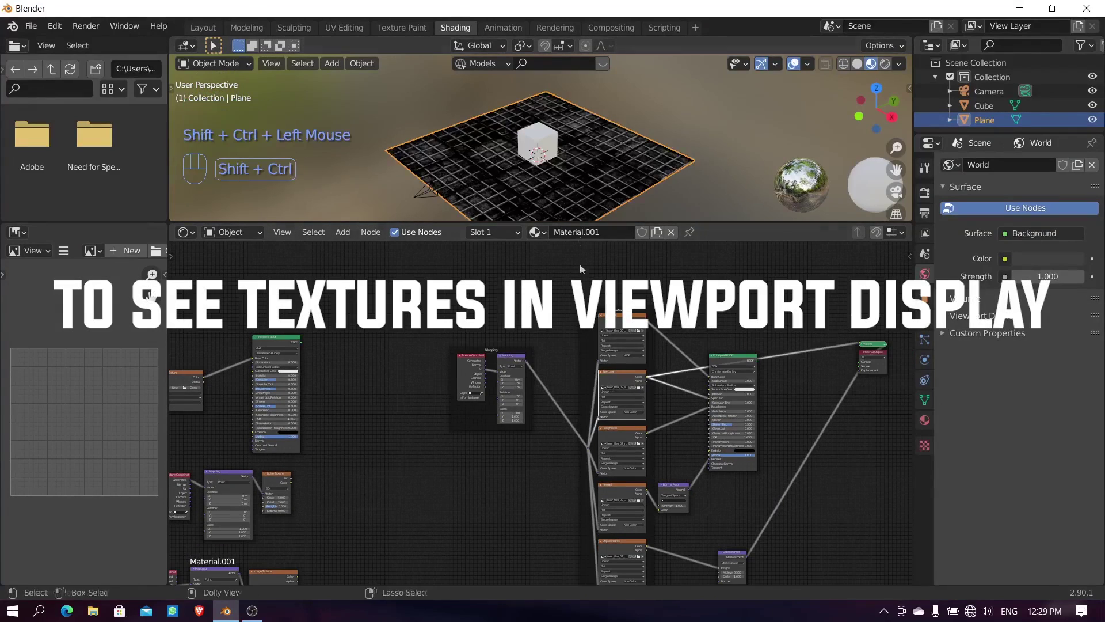
ctrl+shift+click(618, 437)
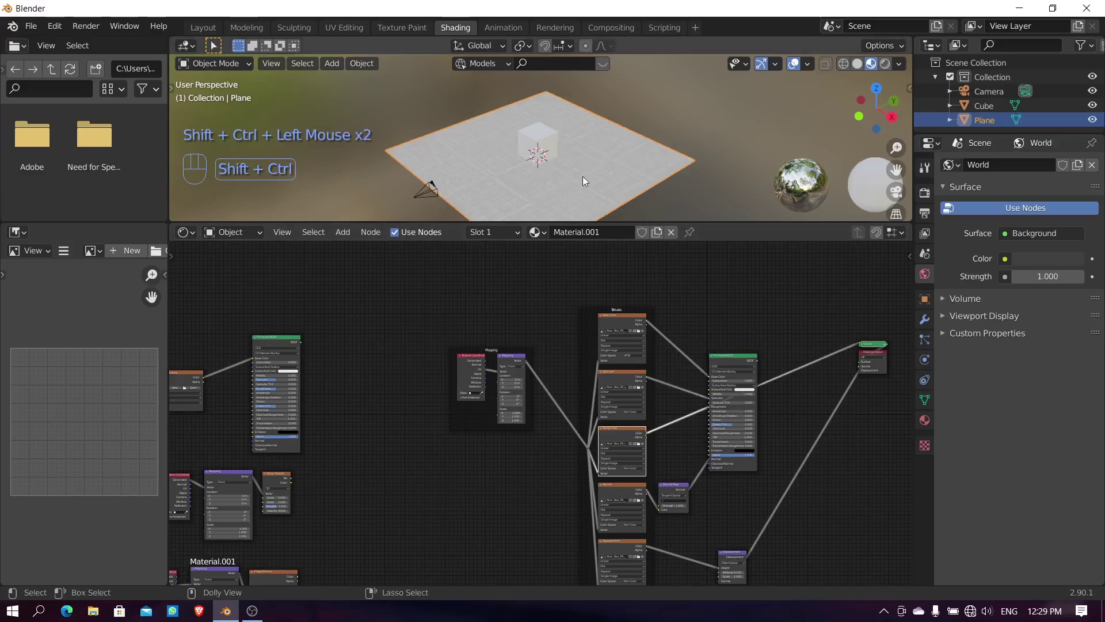
ctrl+shift+click(626, 490)
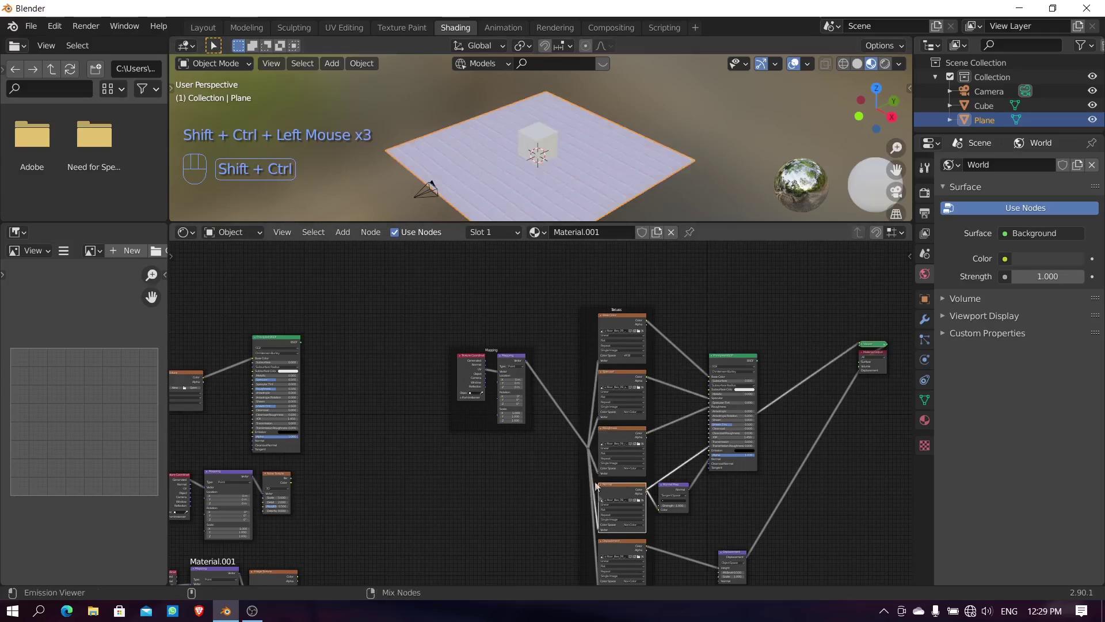
ctrl+shift+click(621, 546)
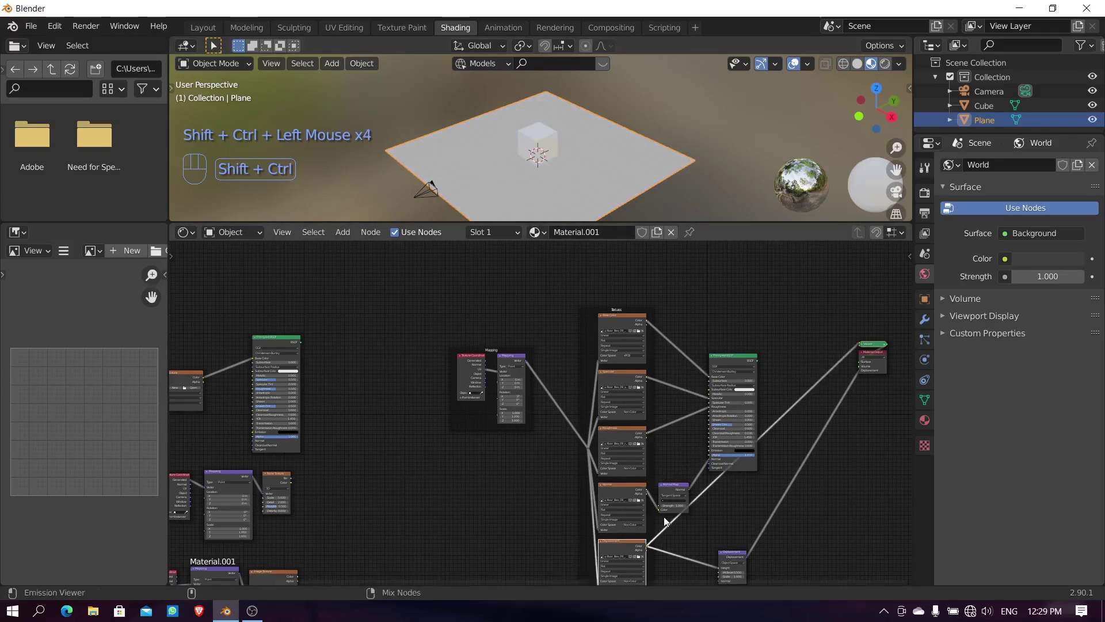
Step: Inspect the previewed plane up close, and switch the preview to the base color texture and back to the Principled BSDF
middle_drag(610, 196, 586, 209)
scroll(546, 164, up, 8)
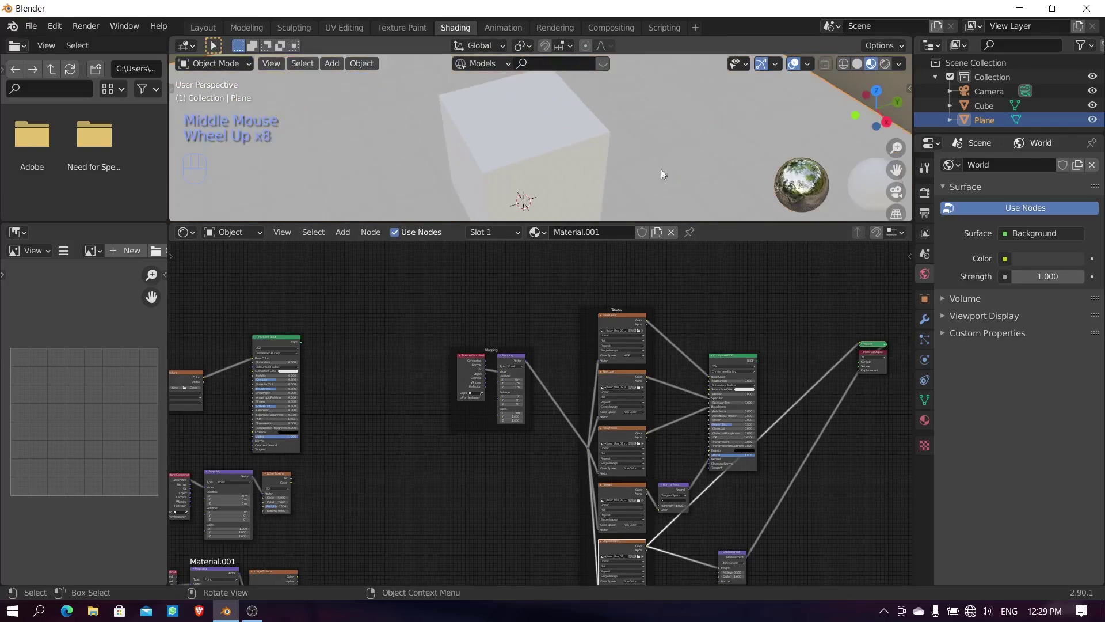
middle_drag(661, 169, 645, 135)
scroll(700, 195, up, 1)
scroll(700, 195, down, 9)
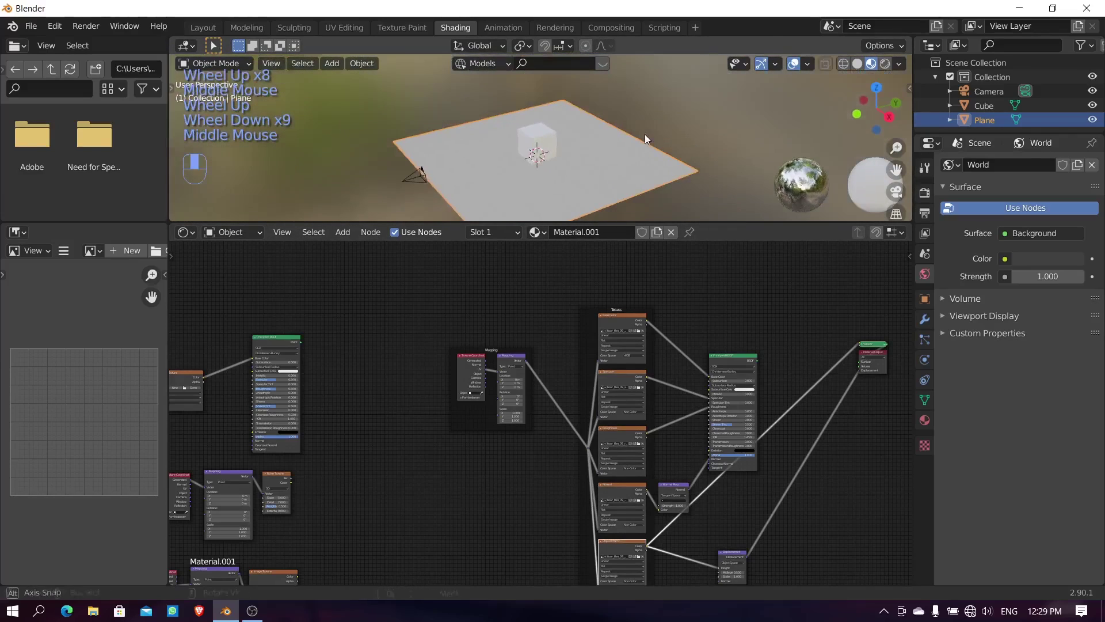
ctrl+shift+click(622, 317)
ctrl+shift+click(731, 359)
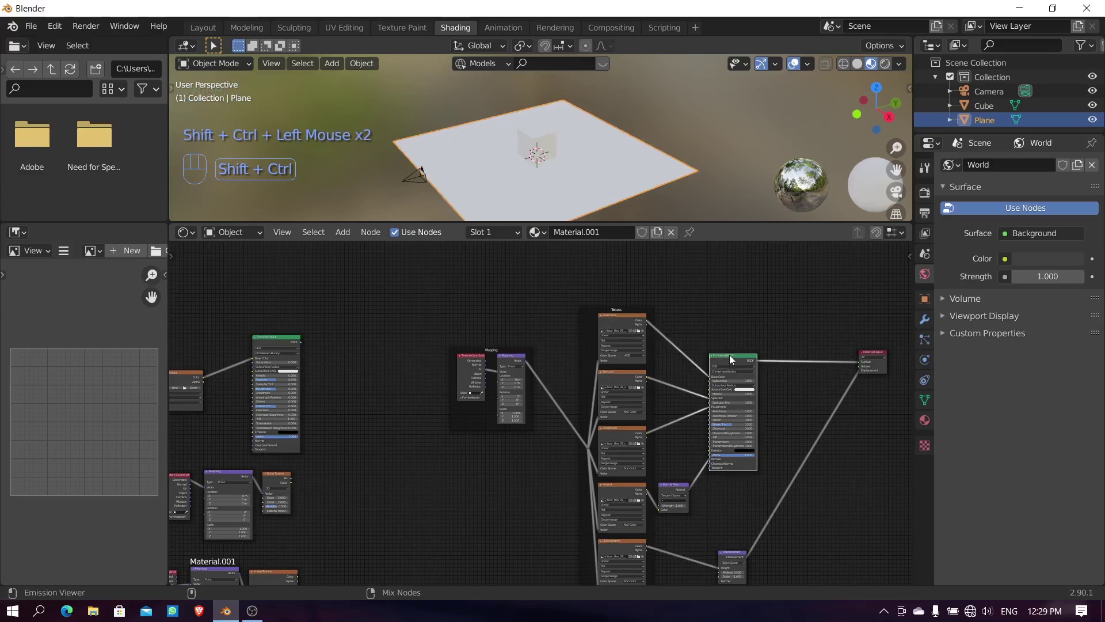
Step: Disconnect the Image Texture node from the Base Color of the separate Principled BSDF
scroll(459, 444, down, 4)
middle_drag(458, 444, 634, 412)
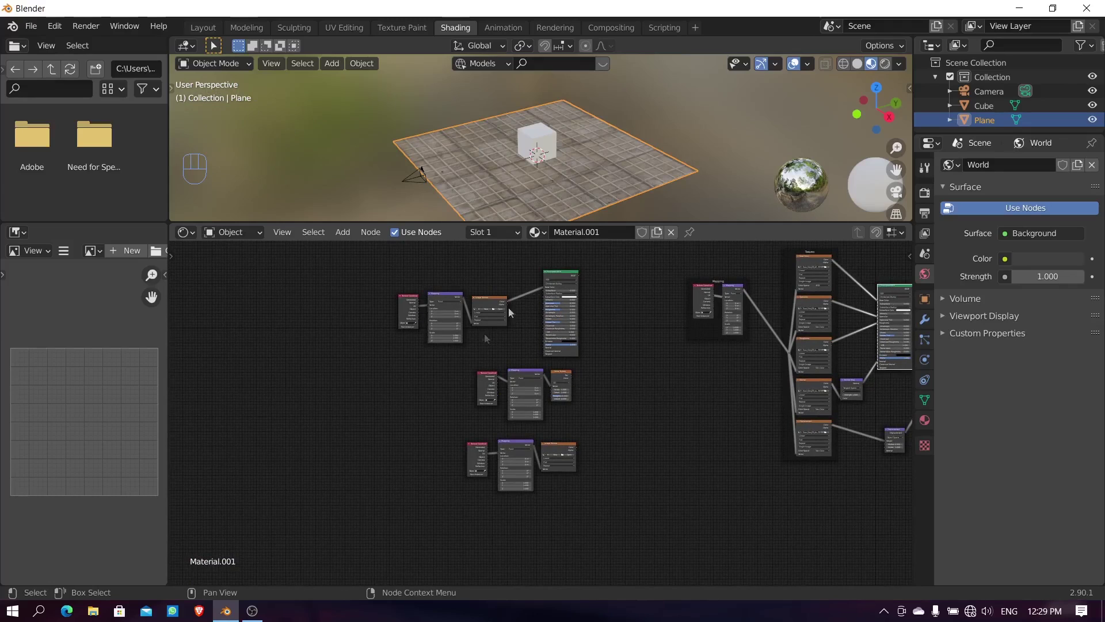
scroll(509, 306, up, 4)
middle_drag(515, 308, 536, 412)
scroll(536, 412, up, 4)
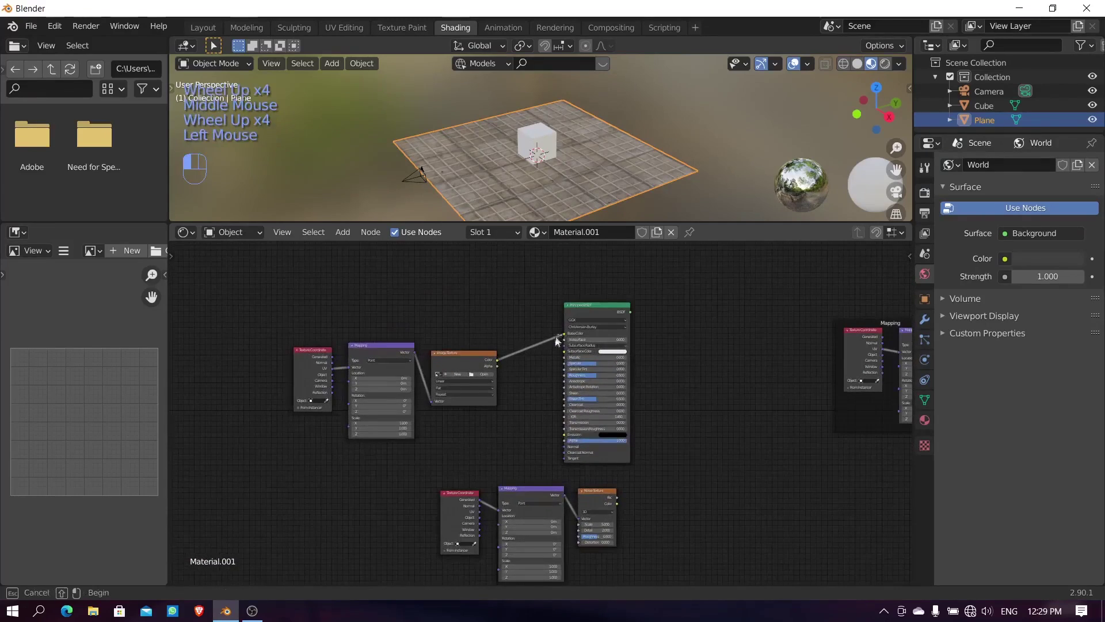
drag(565, 334, 509, 507)
Step: Link the Image Texture to the separate Principled BSDF with automatic Lazy Connect, and undo that link
middle_drag(508, 507, 535, 428)
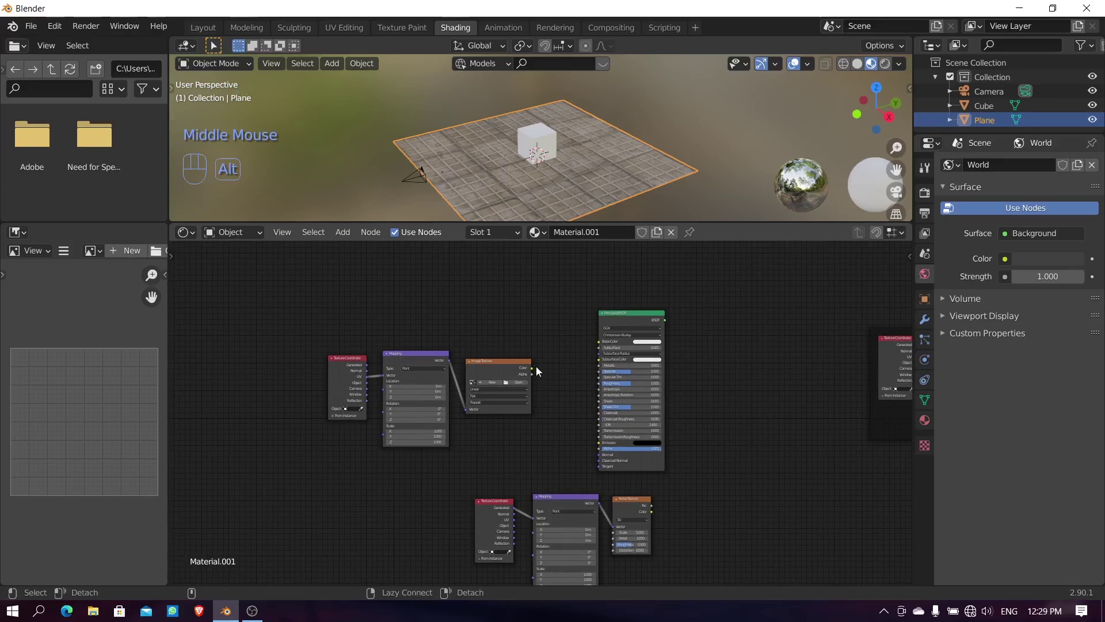
alt+right_drag(538, 372, 594, 452)
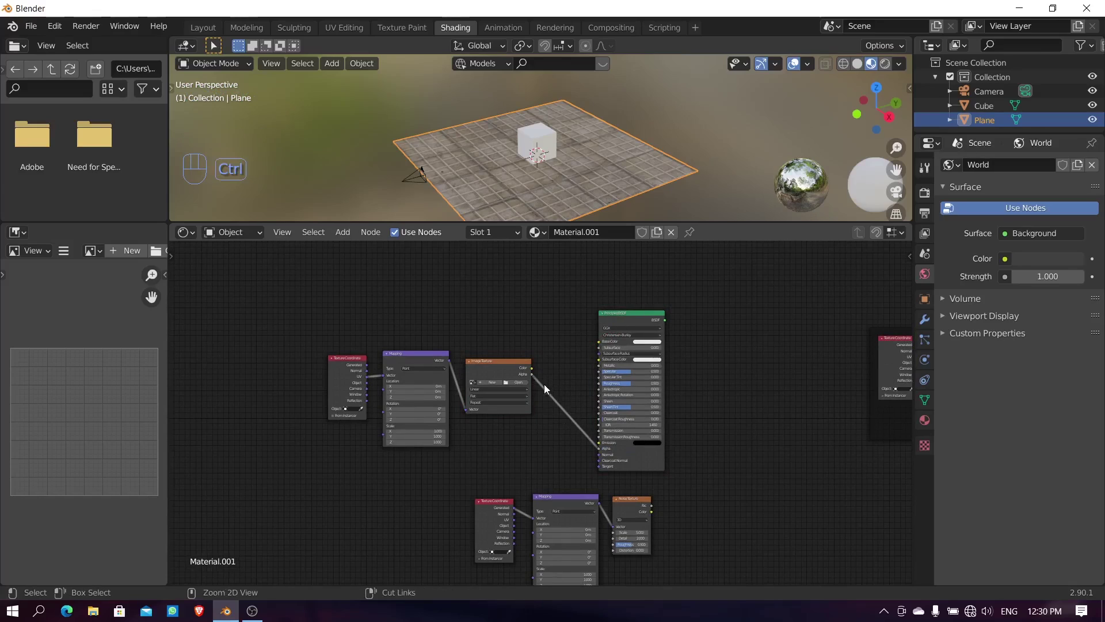
key(ctrl+z)
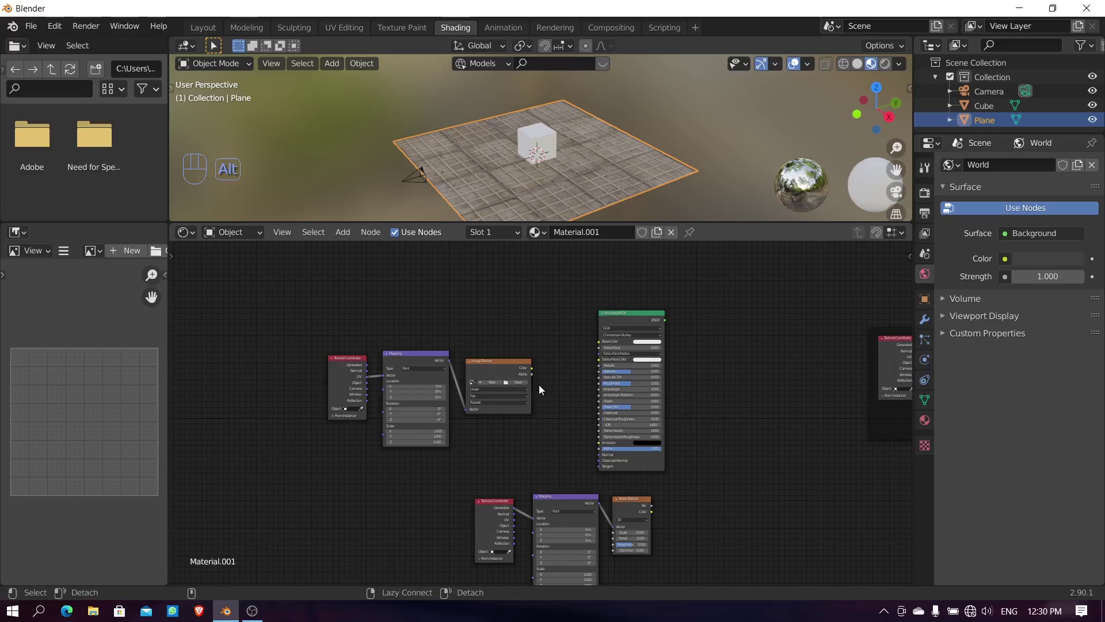
Step: Use Lazy Connect with socket choice to link the Image Texture's Color to the Principled BSDF's Base Color
alt+shift+right_drag(537, 367, 599, 337)
click(557, 344)
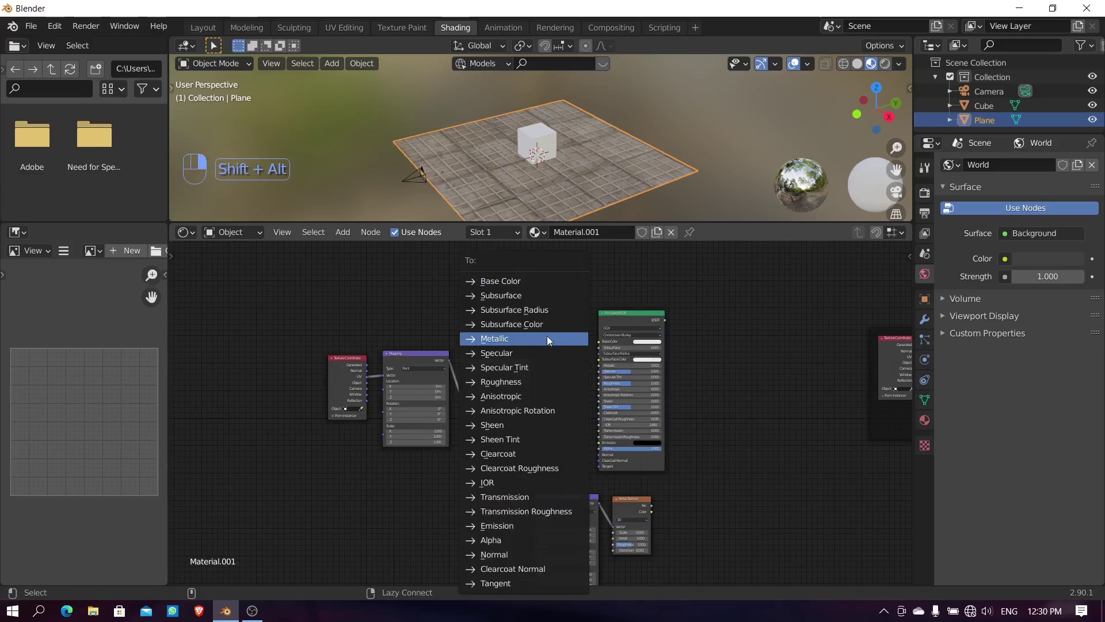
click(516, 278)
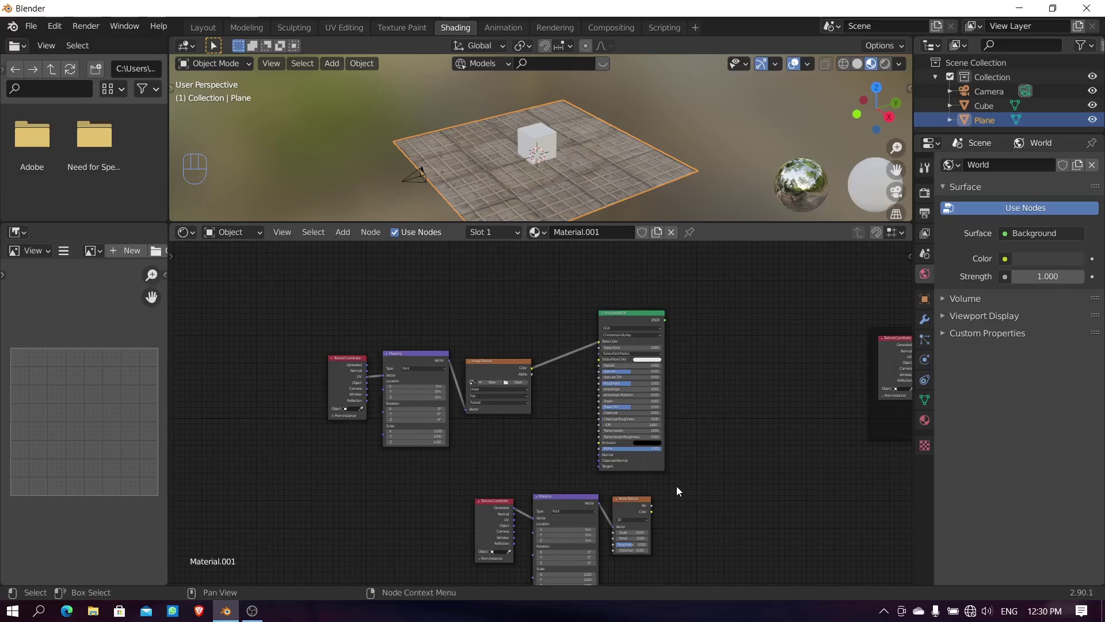
Step: Switch the Image Texture node linked to the separate Principled BSDF to a Brick Texture
key(shift+s)
click(488, 373)
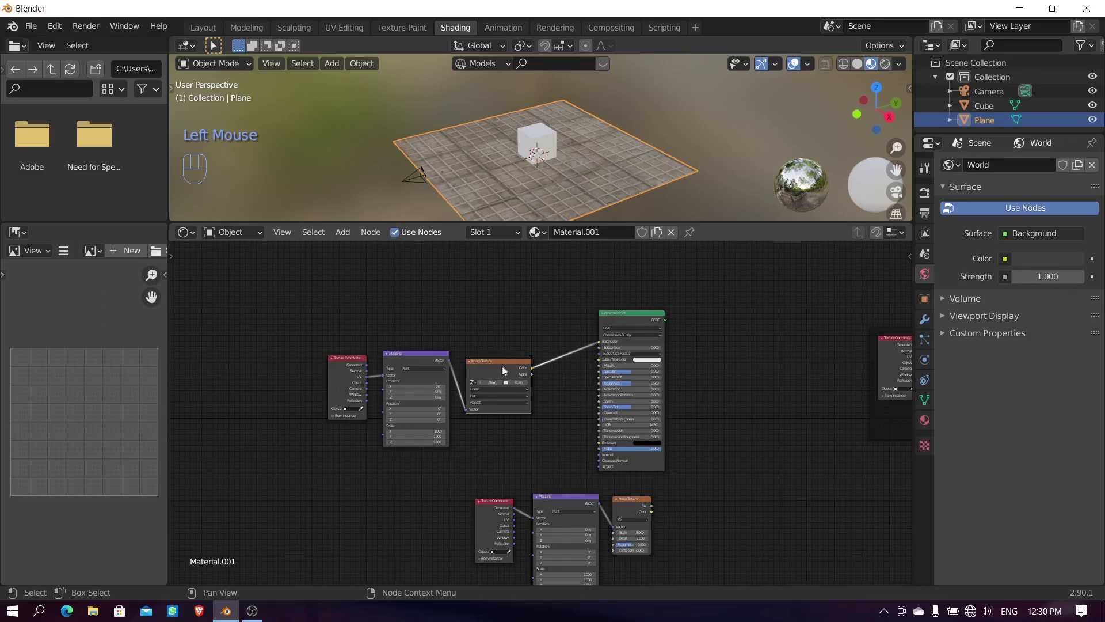
key(shift+s)
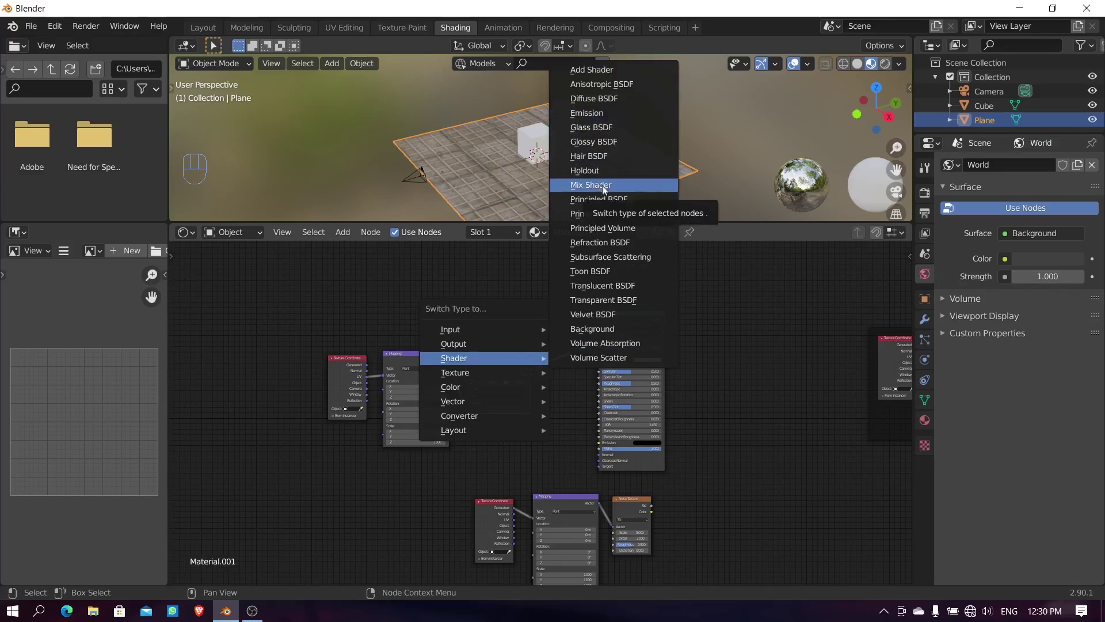
mouse_move(502, 378)
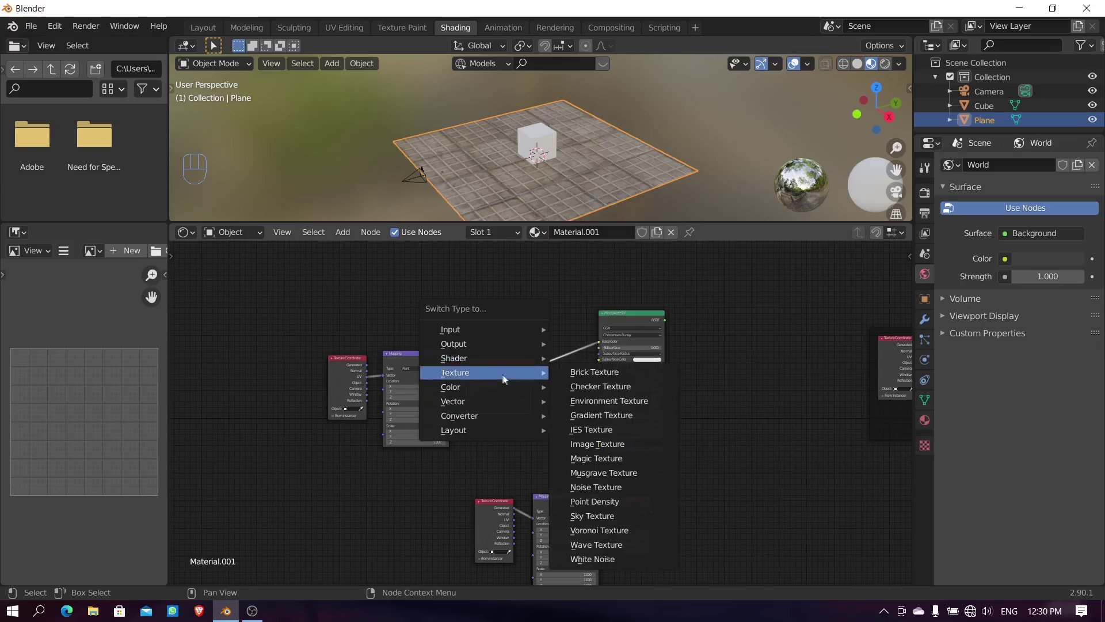
click(598, 372)
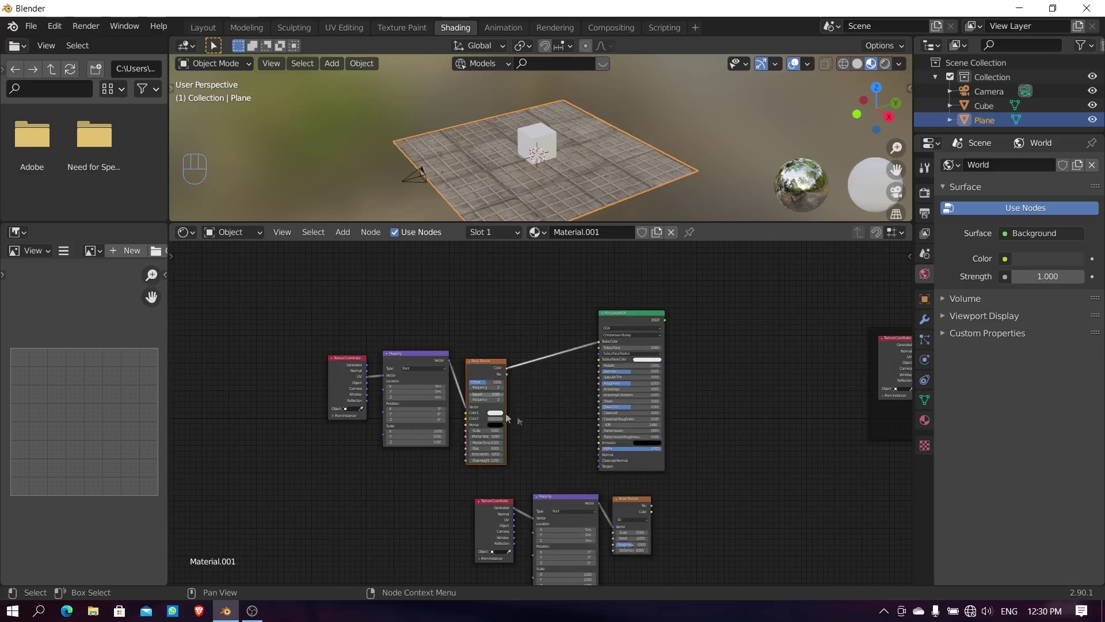
Step: Frame the Texture Coordinate, Mapping and Noise Texture nodes of the middle row together
middle_drag(723, 454, 693, 458)
scroll(624, 380, up, 1)
scroll(623, 380, down, 4)
scroll(691, 457, up, 2)
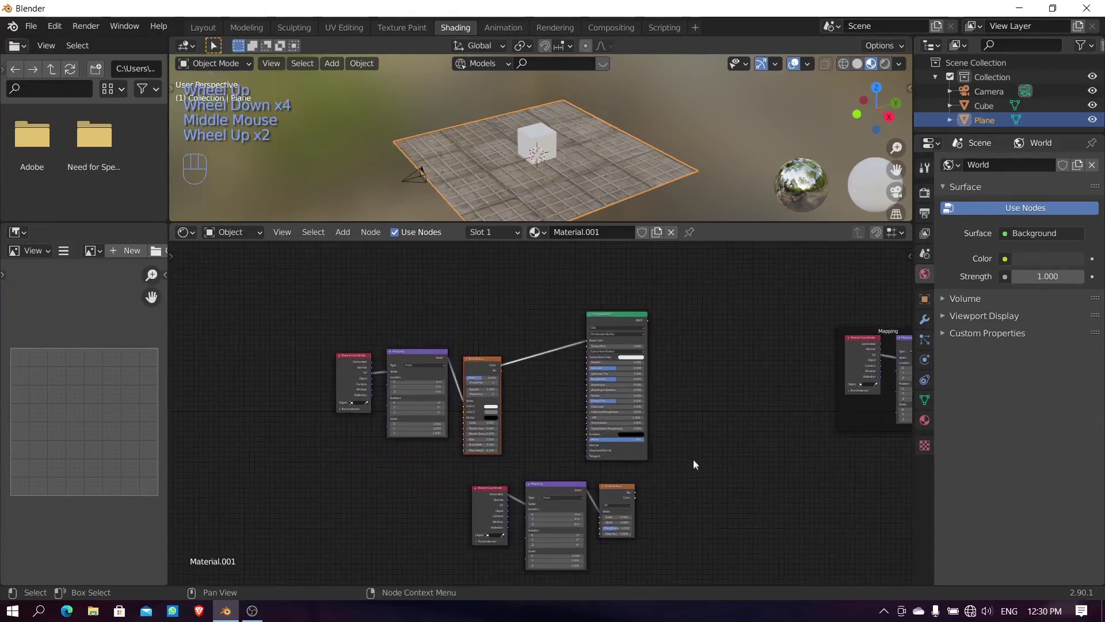
middle_drag(707, 500, 708, 442)
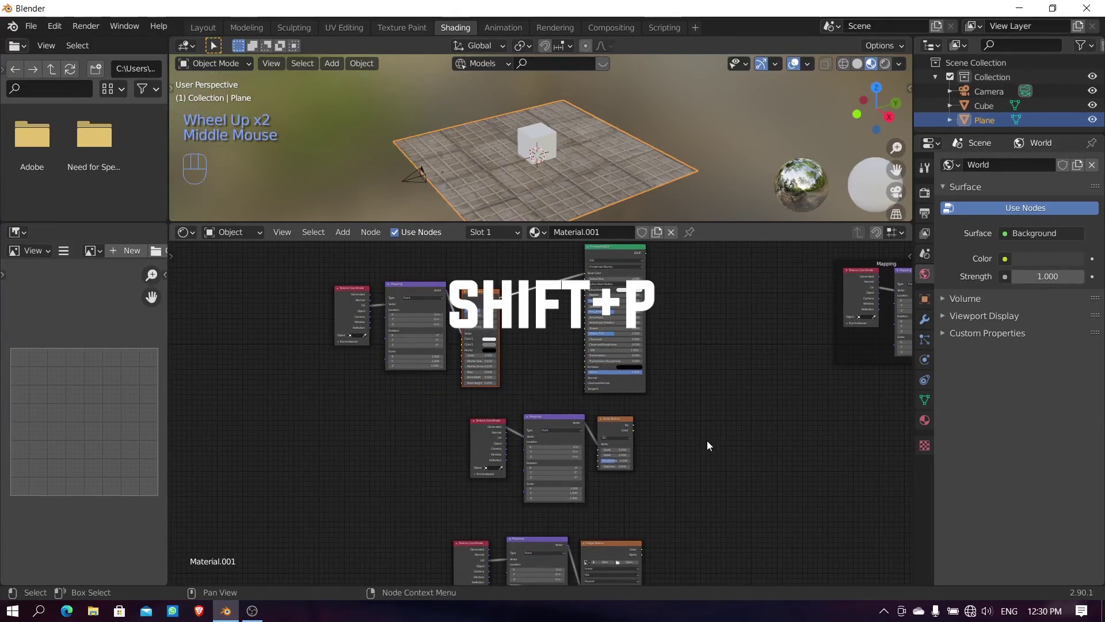
scroll(523, 487, down, 4)
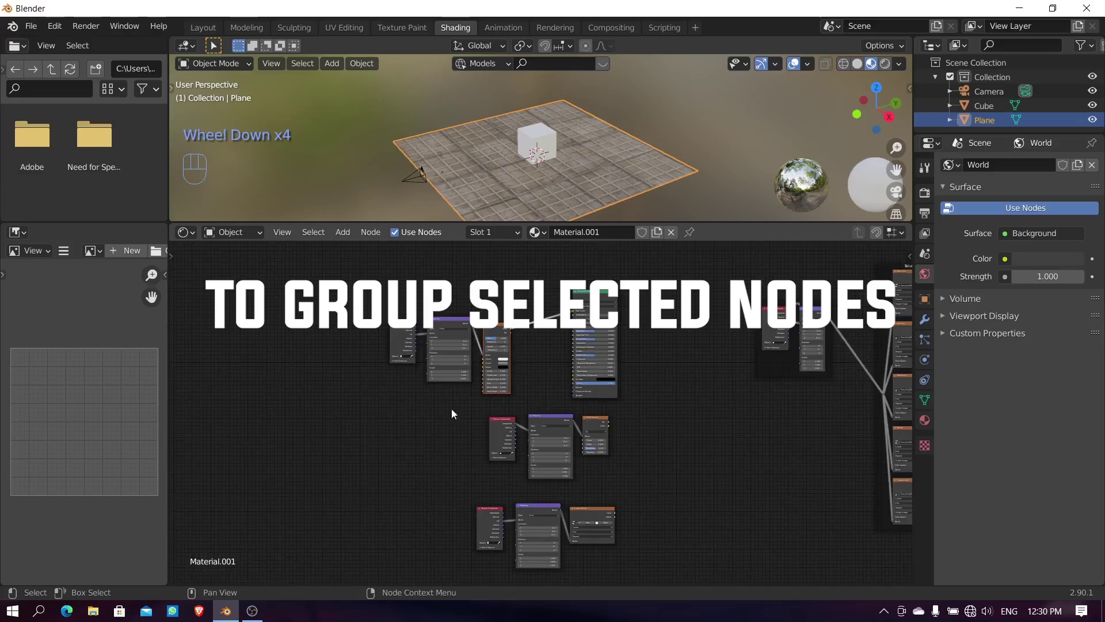
drag(452, 409, 648, 484)
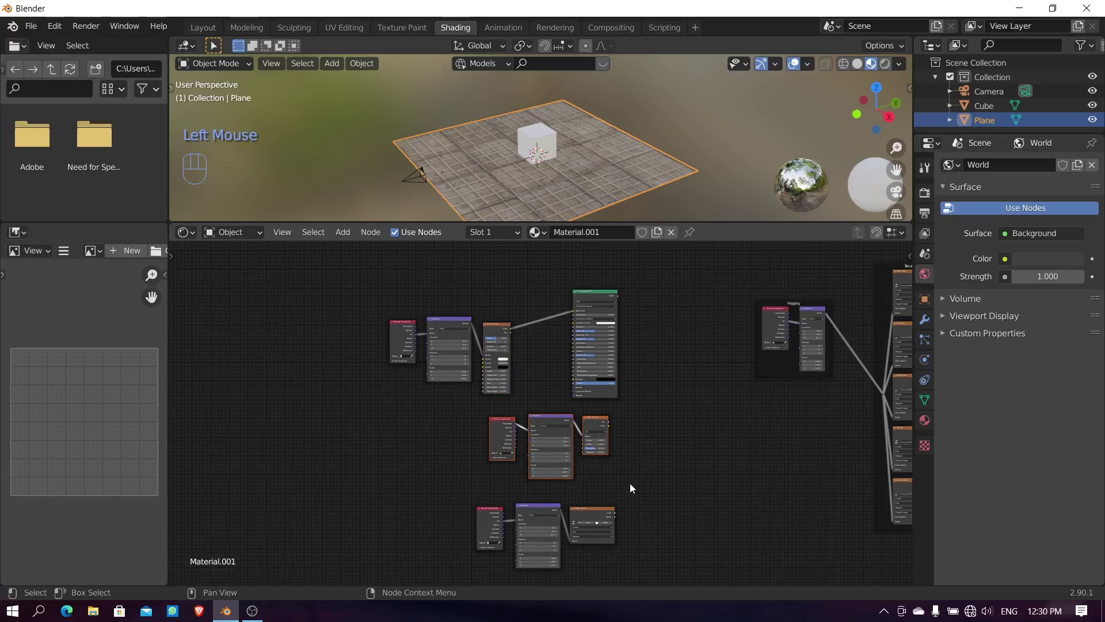
key(shift+p)
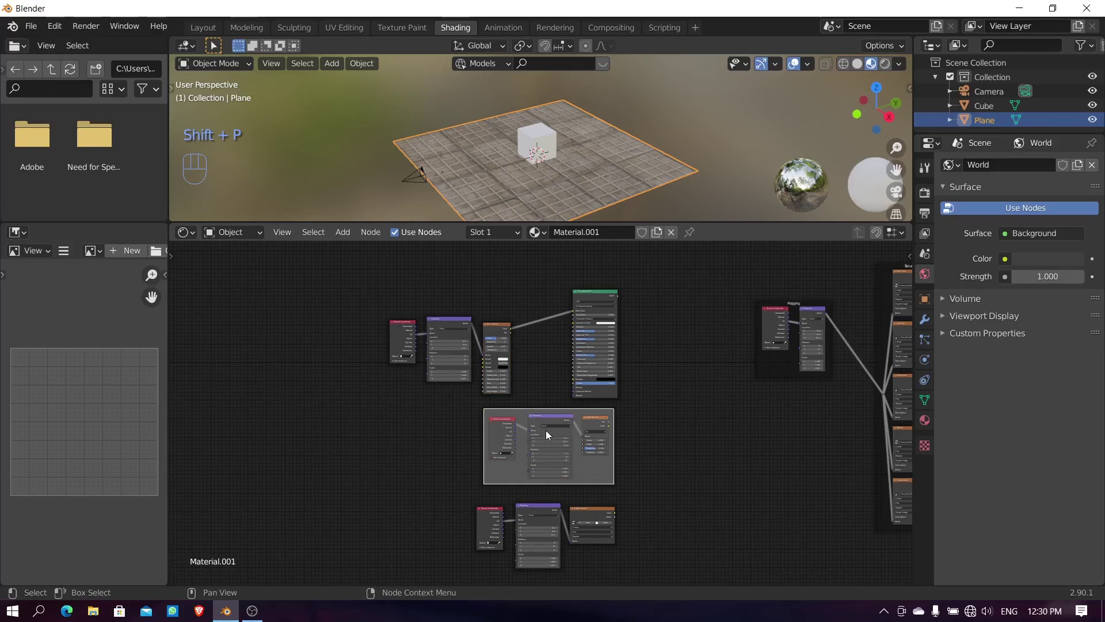
Step: Label the new frame "Lable" and set its color to blue
key(F9)
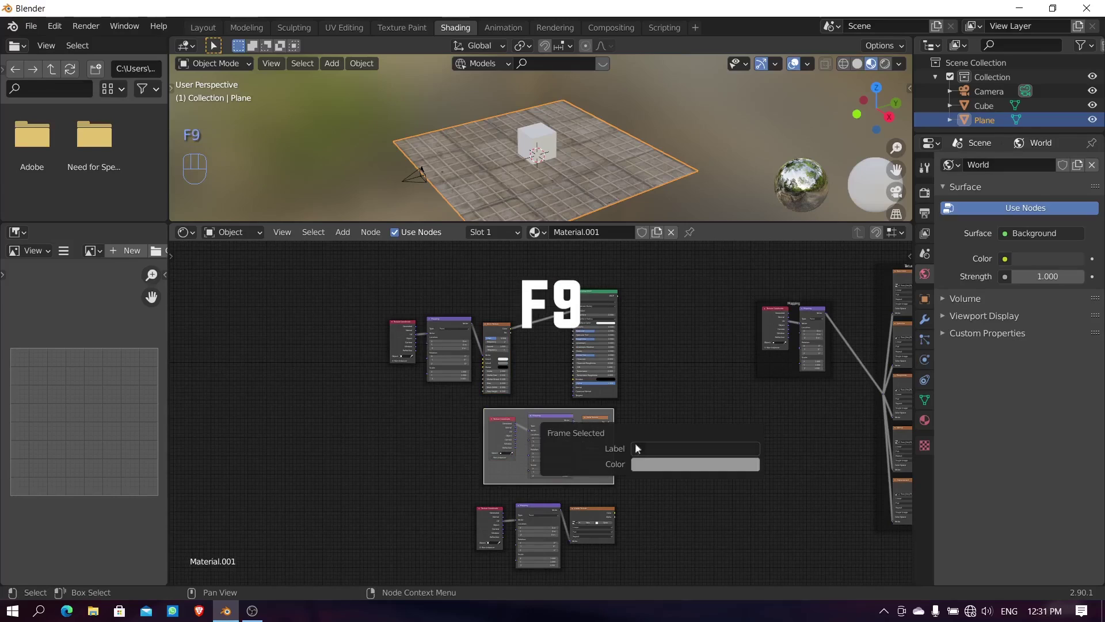
click(657, 447)
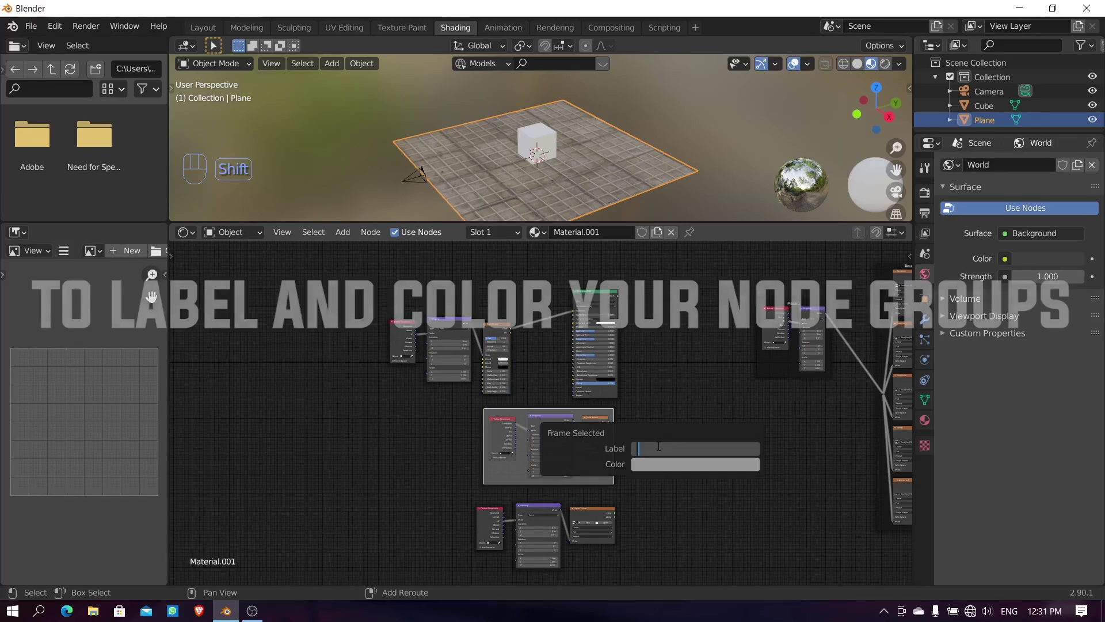
text(Lable)
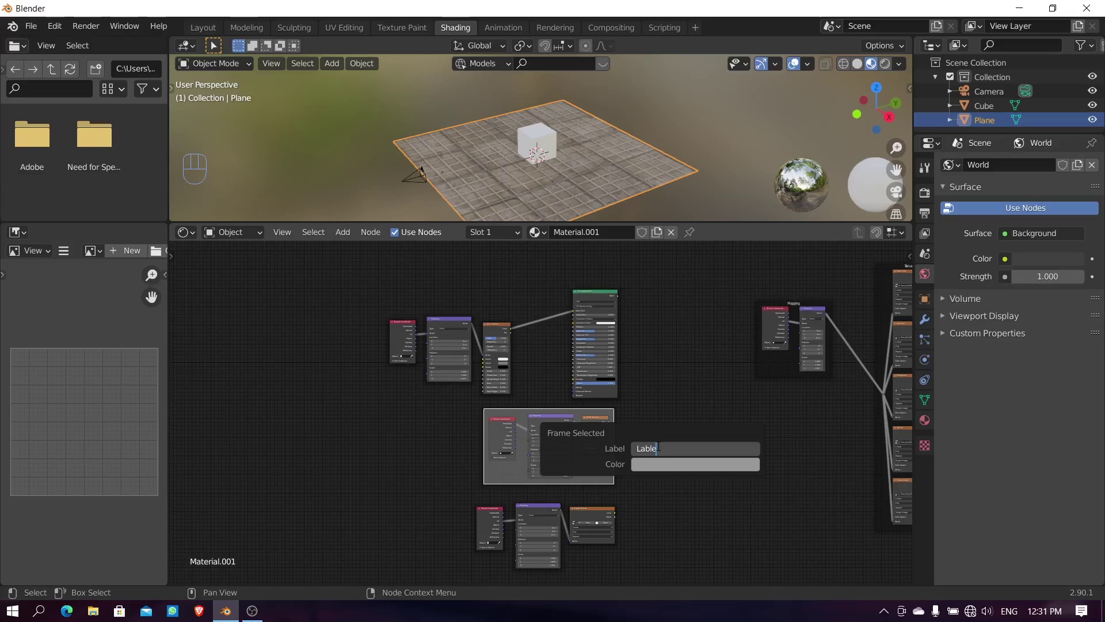
key(Return)
key(F9)
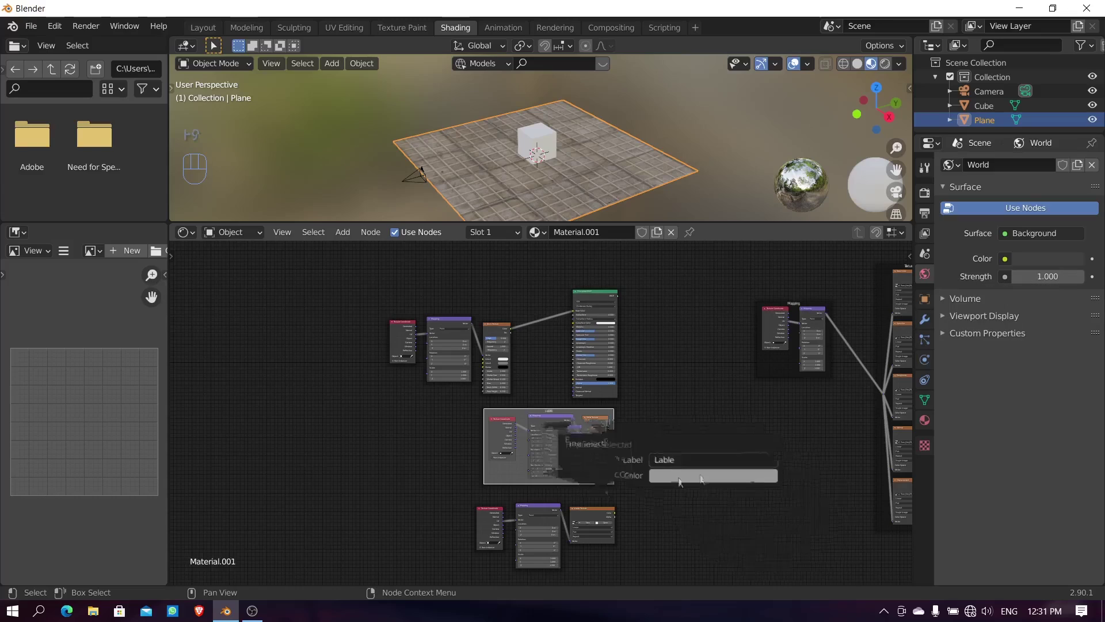
click(728, 490)
drag(740, 354, 758, 302)
drag(798, 344, 797, 303)
Step: Auto-arrange all nodes of the material, look over the layout, and undo the arrangement
middle_drag(702, 490, 718, 414)
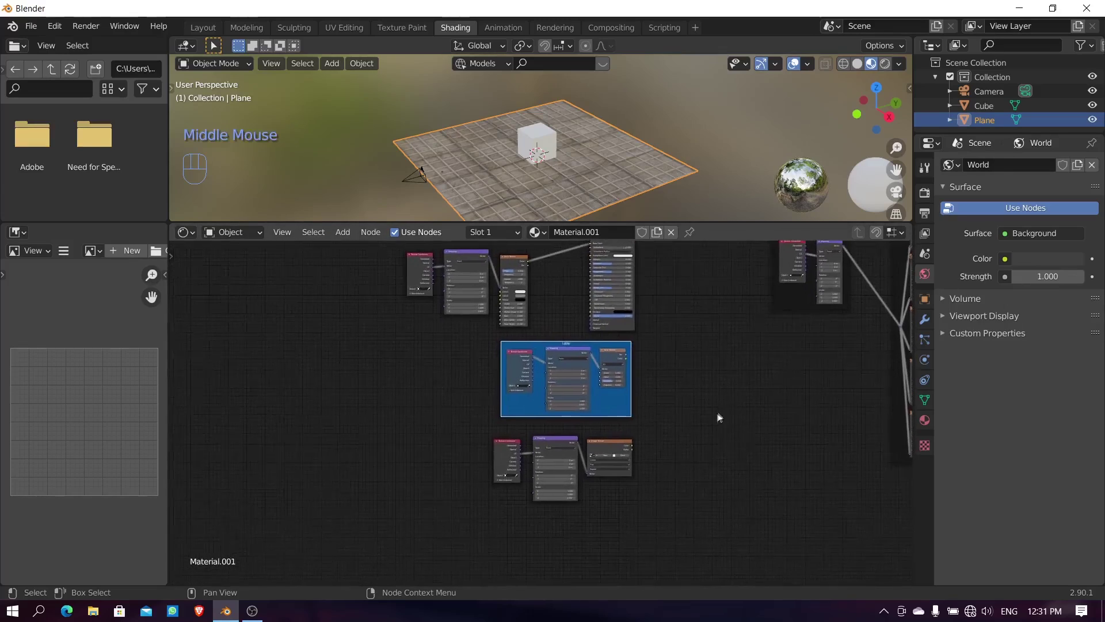
scroll(721, 394, up, 3)
click(706, 500)
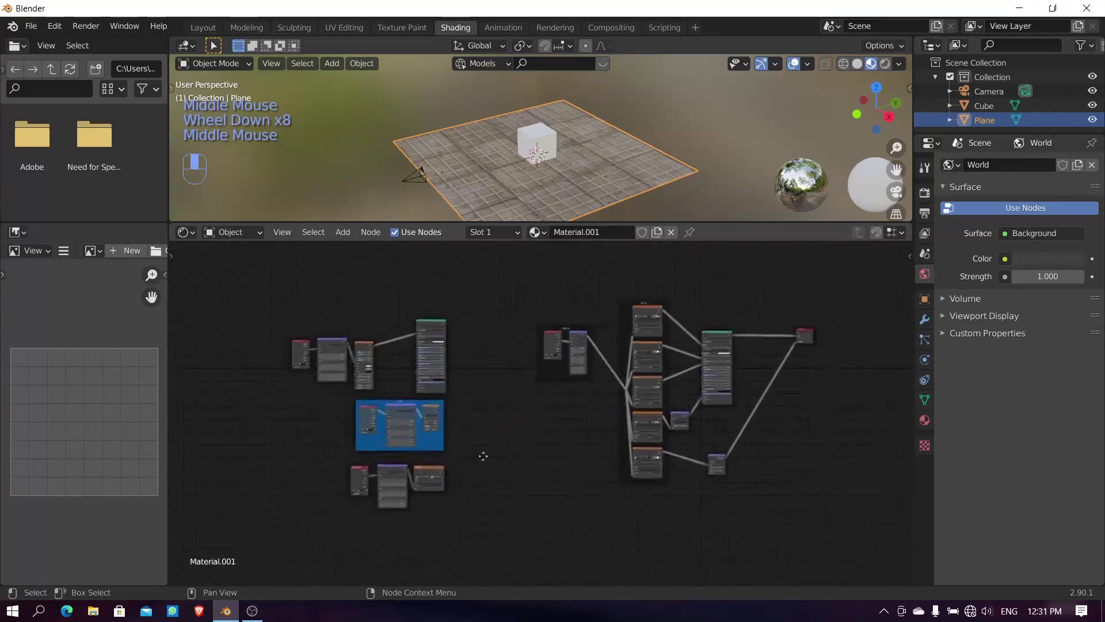
scroll(480, 446, down, 1)
key(shift)
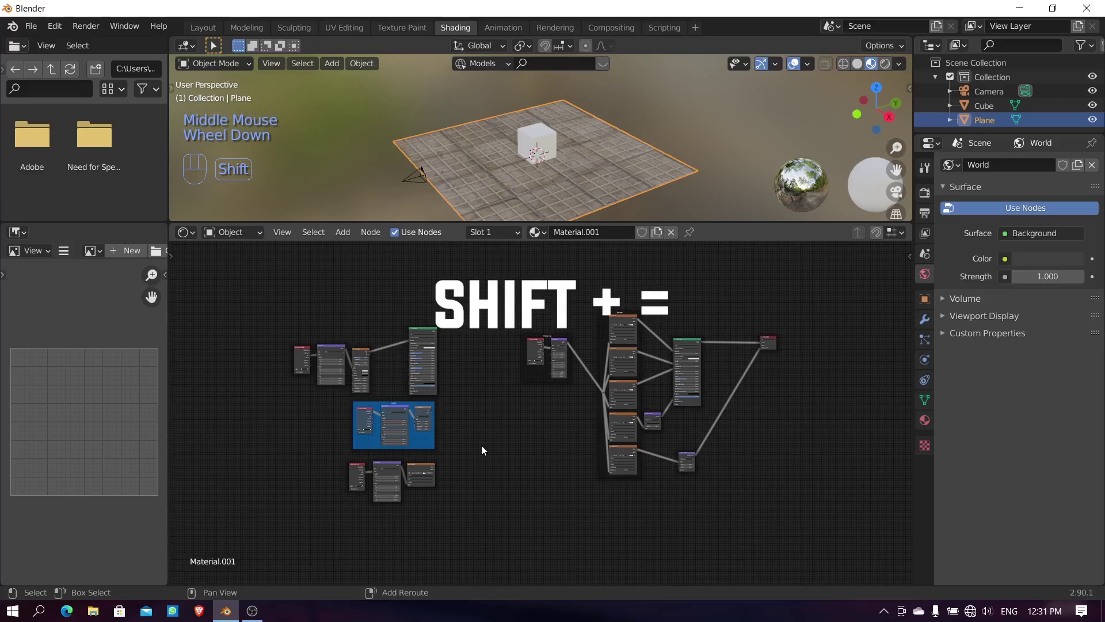
key(shift+equal)
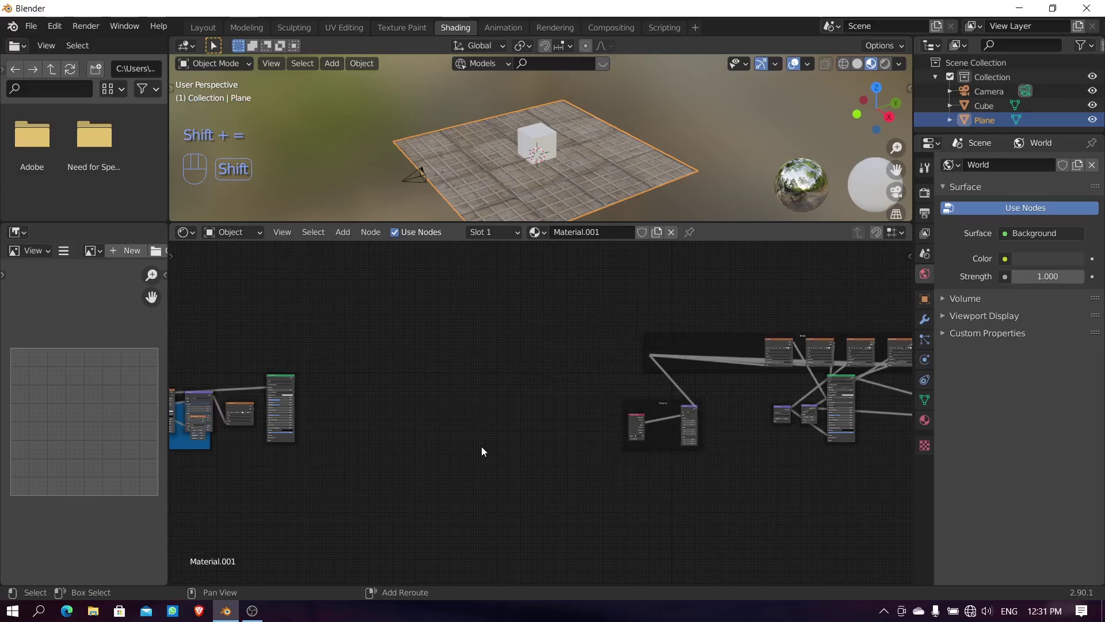
scroll(705, 498, down, 2)
middle_drag(706, 498, 493, 451)
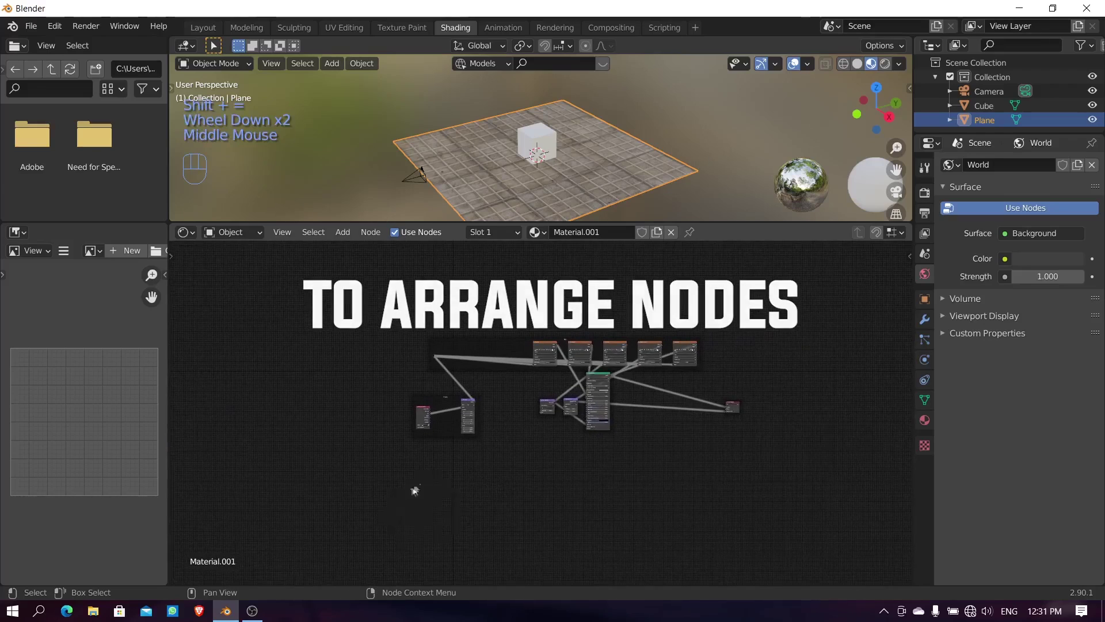
scroll(415, 489, down, 1)
middle_drag(414, 488, 730, 492)
scroll(541, 481, down, 2)
middle_drag(541, 481, 518, 469)
key(ctrl+z)
Step: Delete all unused nodes from the material
scroll(574, 481, up, 10)
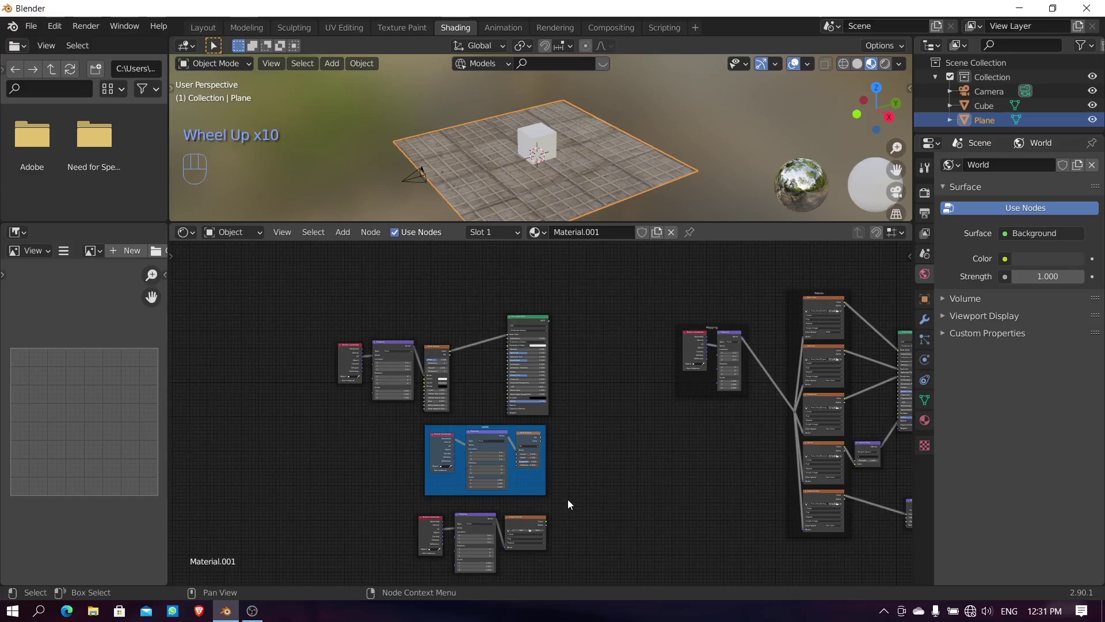
key(alt+x)
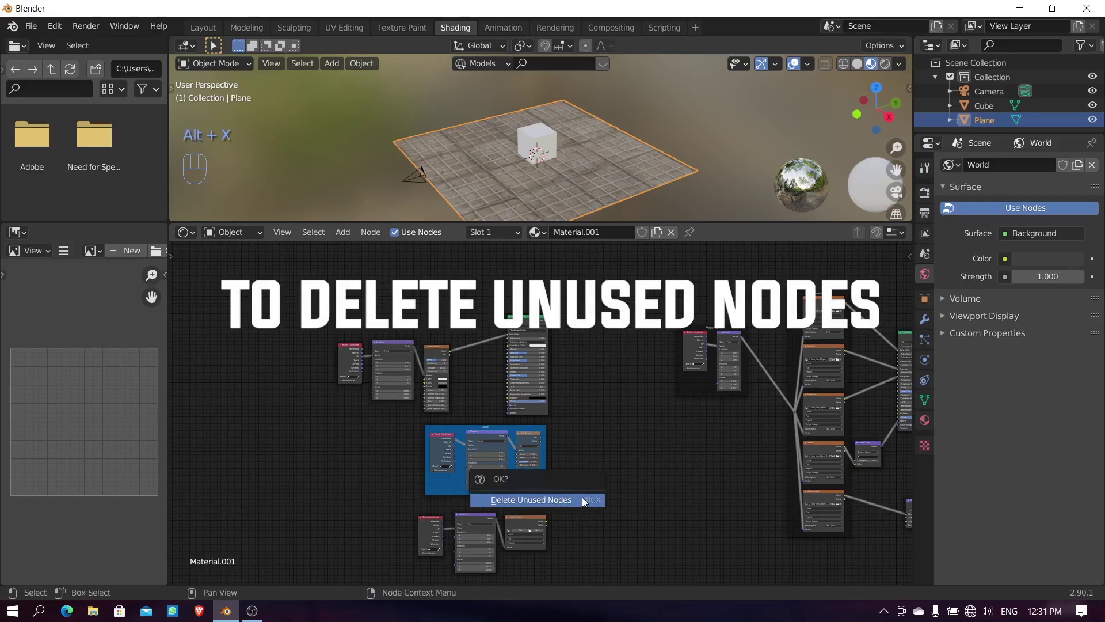
click(583, 500)
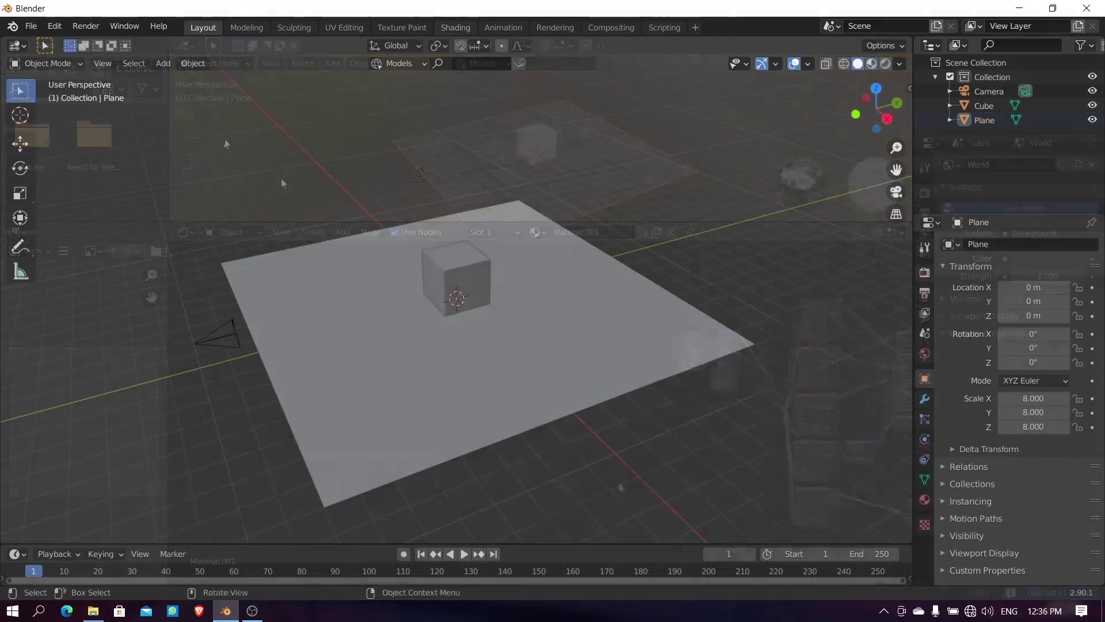
Step: Look up the Add Mesh: A.N.T.Landscape add-on in the preferences by searching for "a.", and close the preferences
click(55, 26)
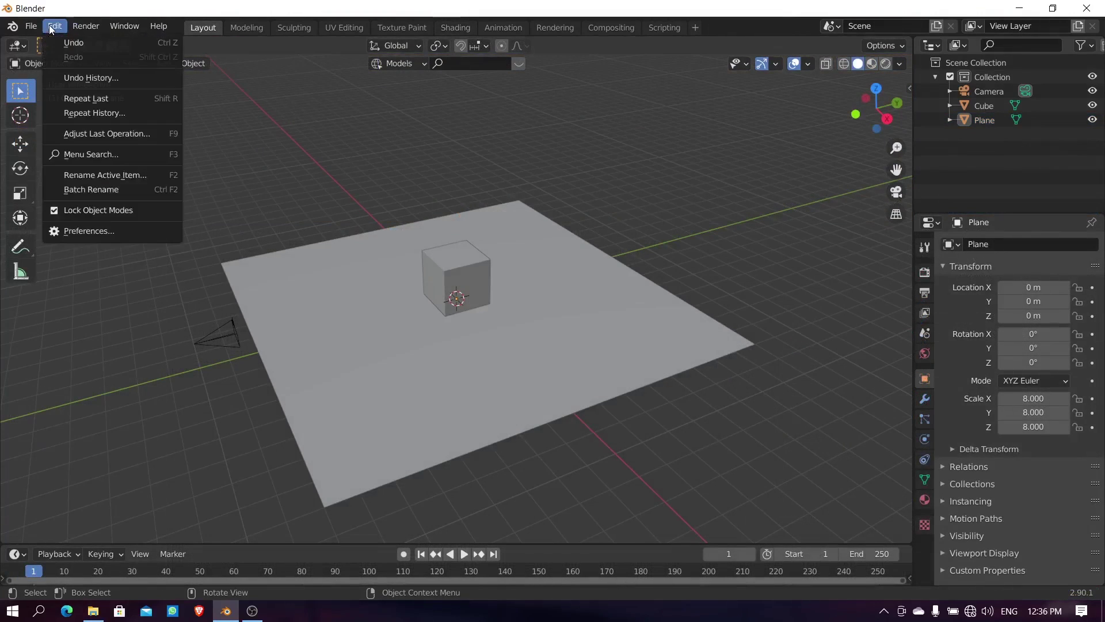
click(58, 231)
click(426, 100)
text(a.)
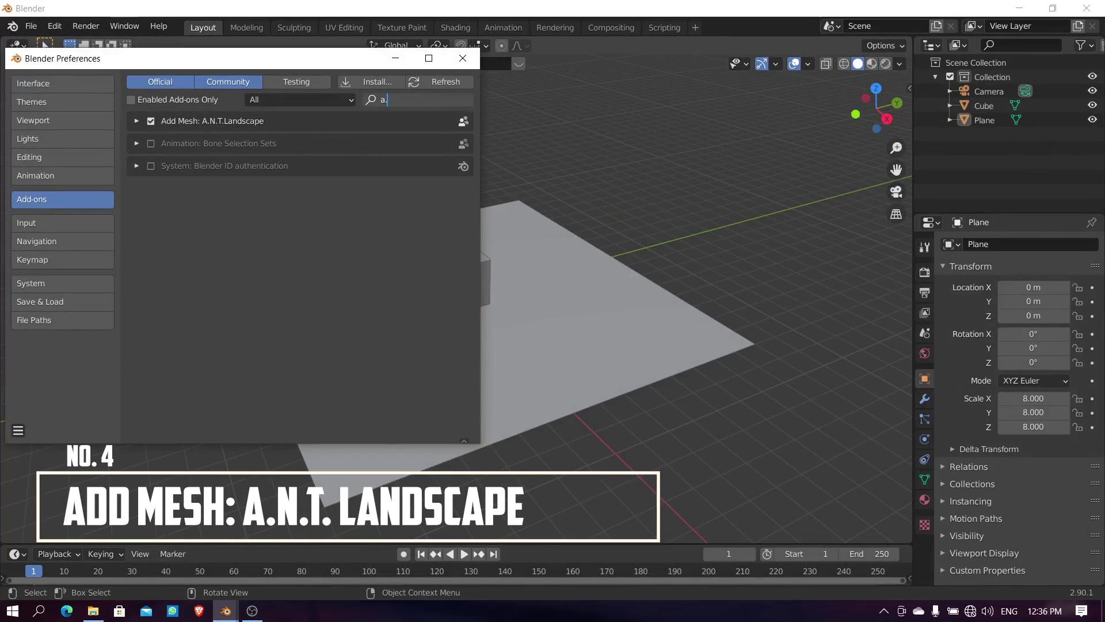
click(463, 58)
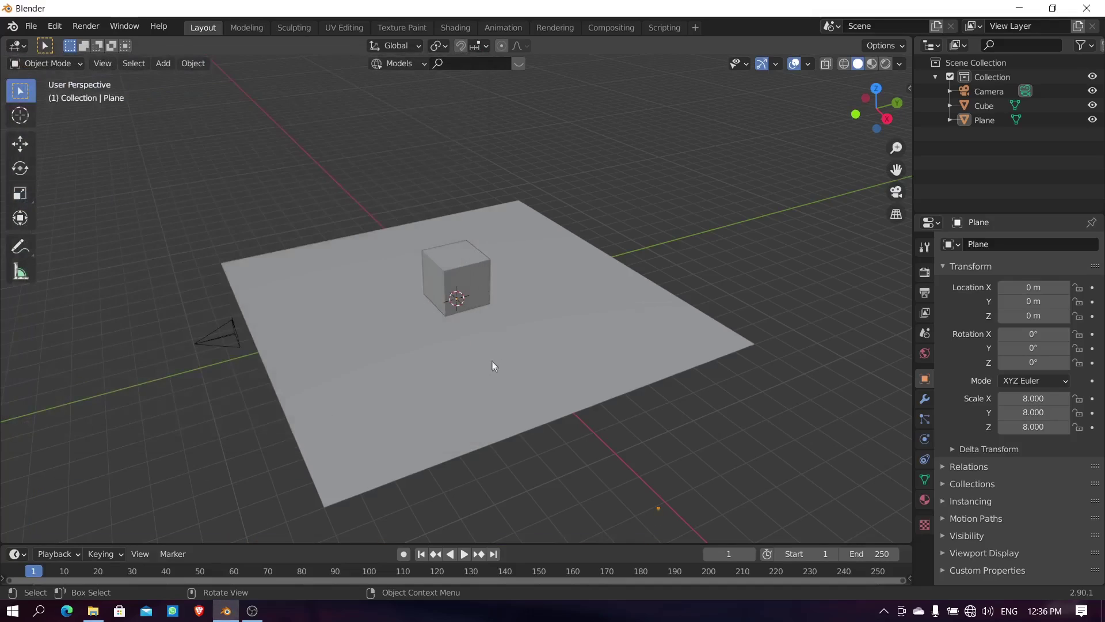
Step: Delete the cube standing on the plane
click(468, 280)
key(x)
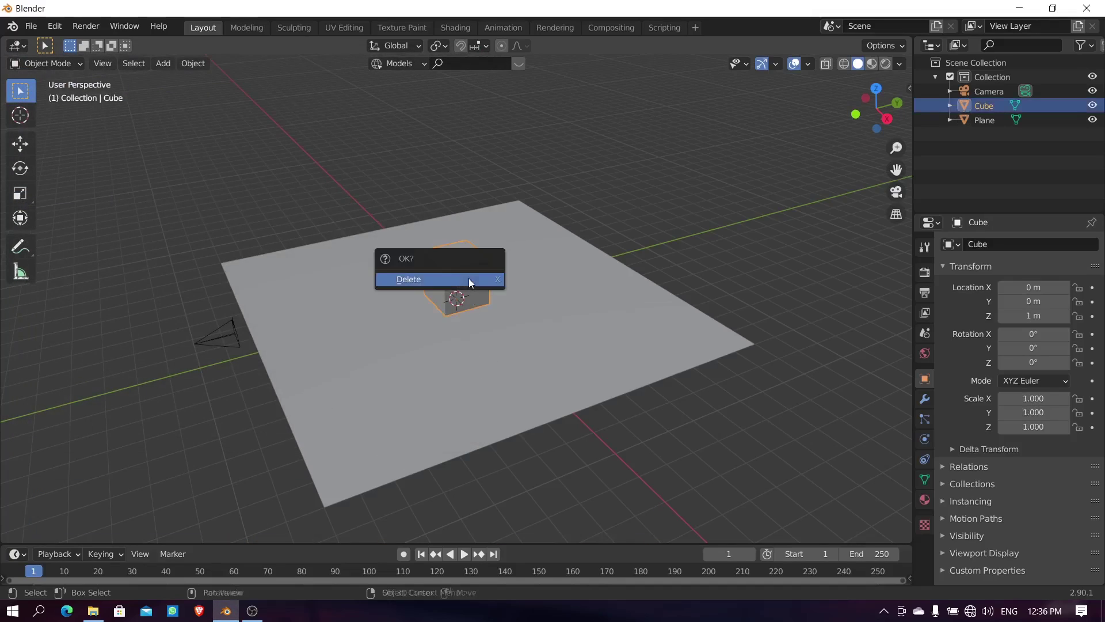
click(468, 278)
Step: Add a Landscape mesh to the scene
key(shift+a)
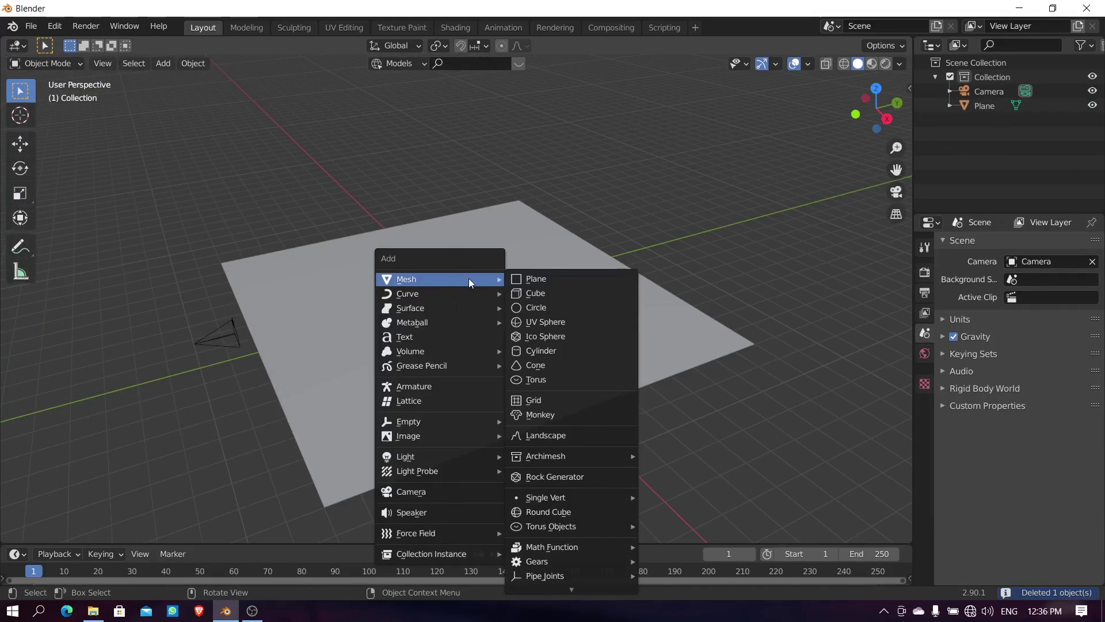
mouse_move(572, 578)
scroll(571, 593, down, 3)
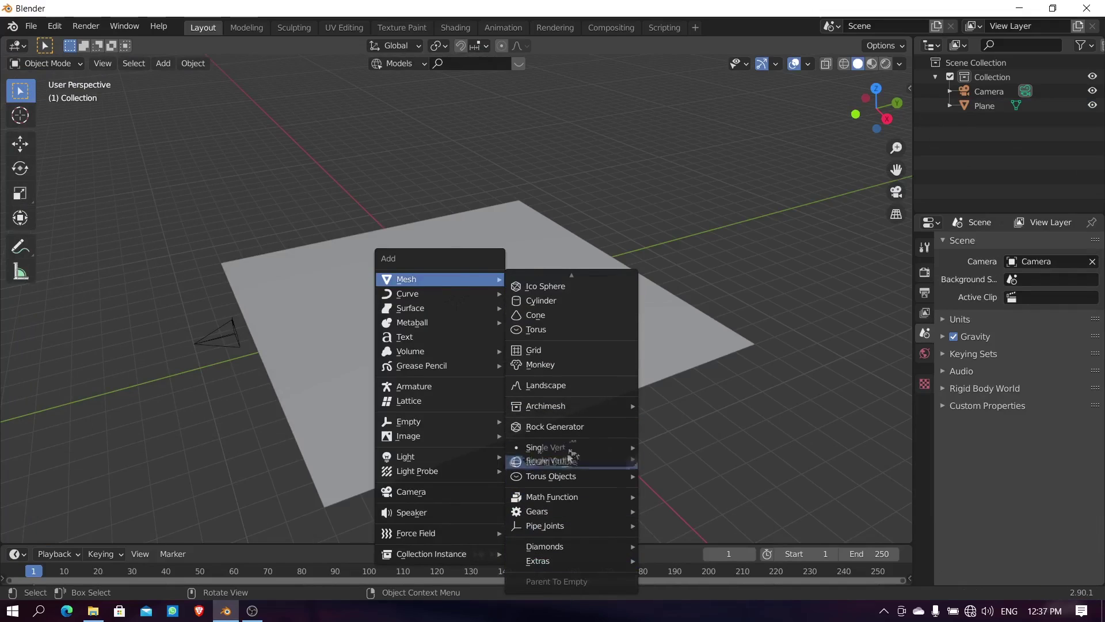
click(589, 385)
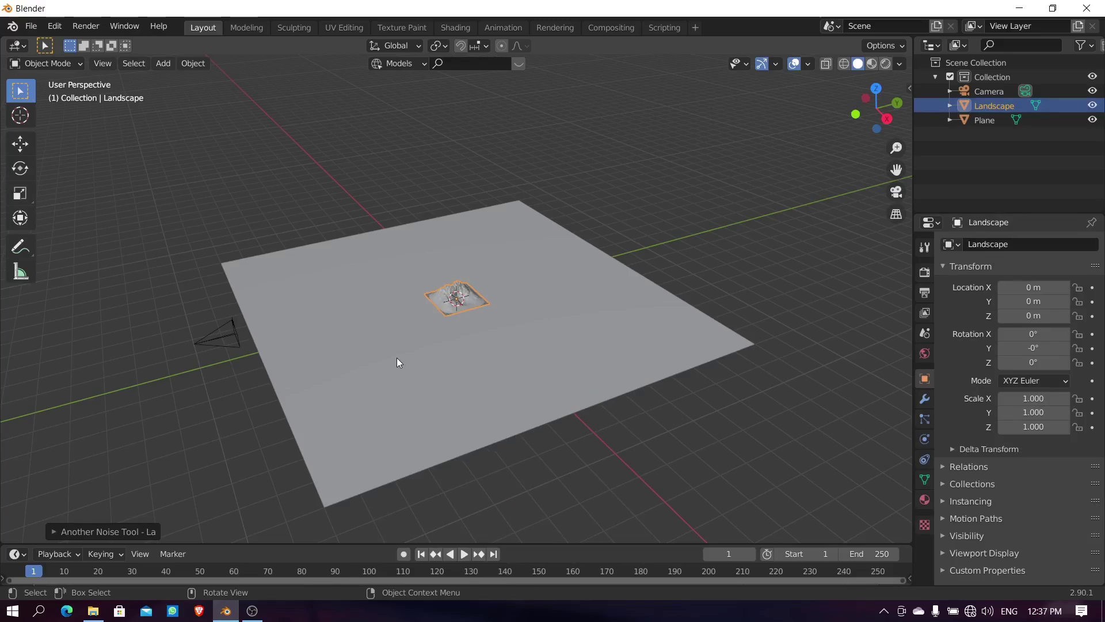
Step: Expand the new landscape's operator settings and apply the Planet Noise preset
scroll(486, 357, up, 6)
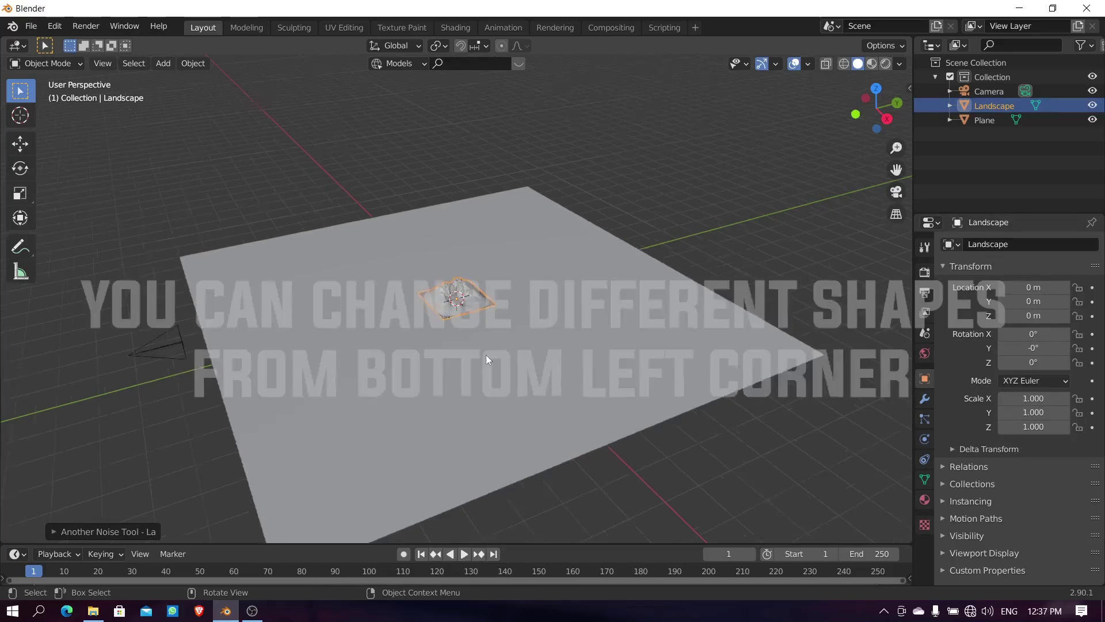
click(57, 532)
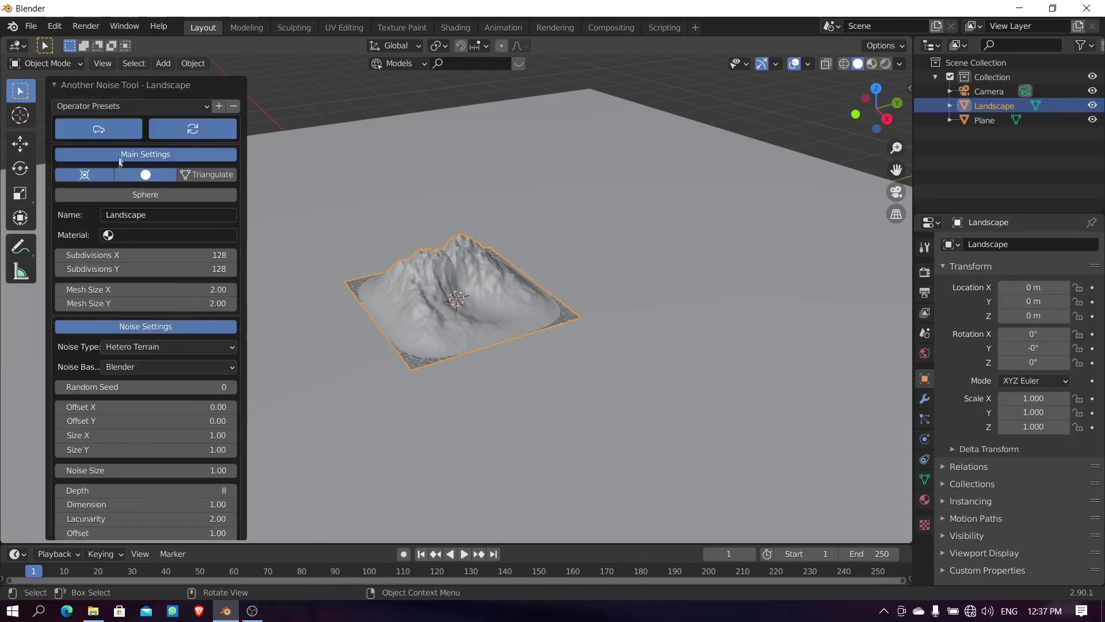
scroll(129, 134, down, 5)
scroll(173, 115, up, 5)
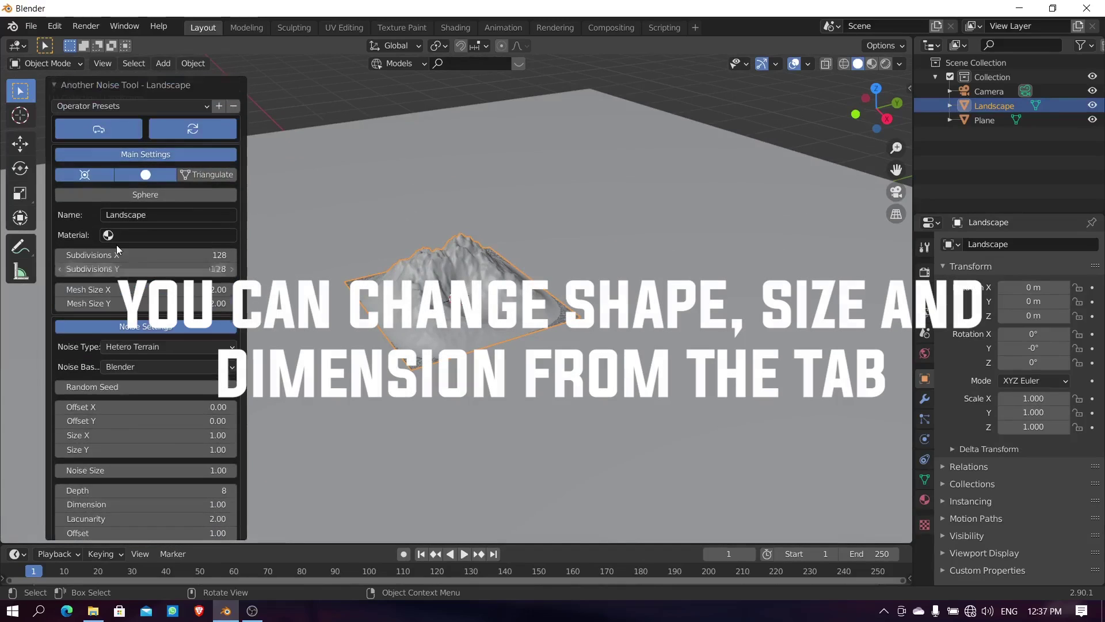
click(187, 102)
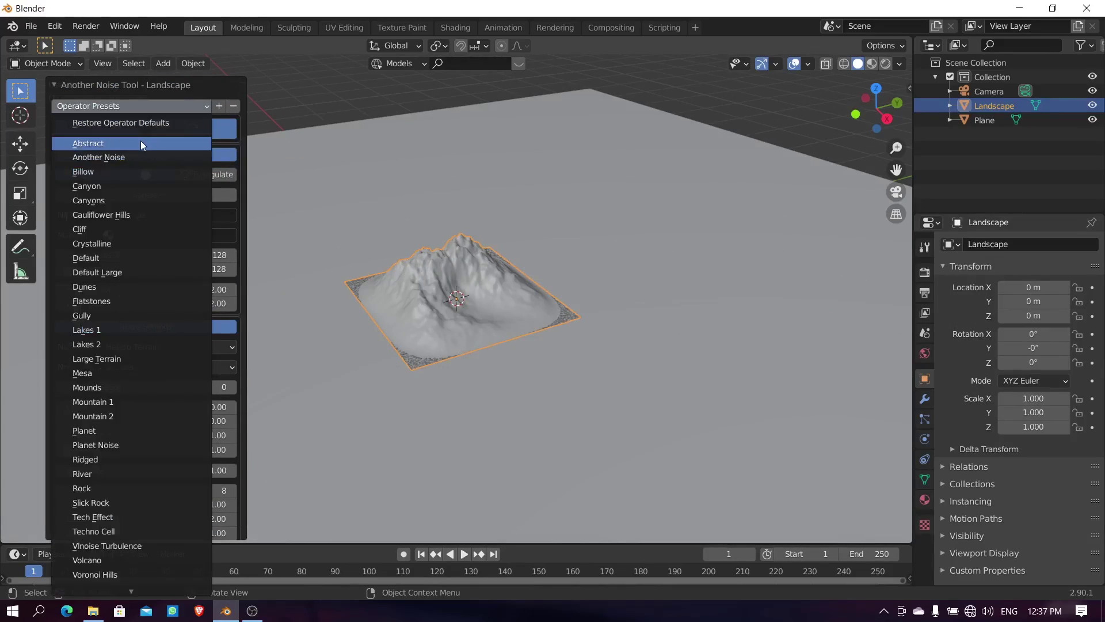
click(96, 445)
Step: Dismiss the landscape settings by selecting the plane, reselect the landscape, and return the selection to the plane
middle_drag(552, 345, 694, 369)
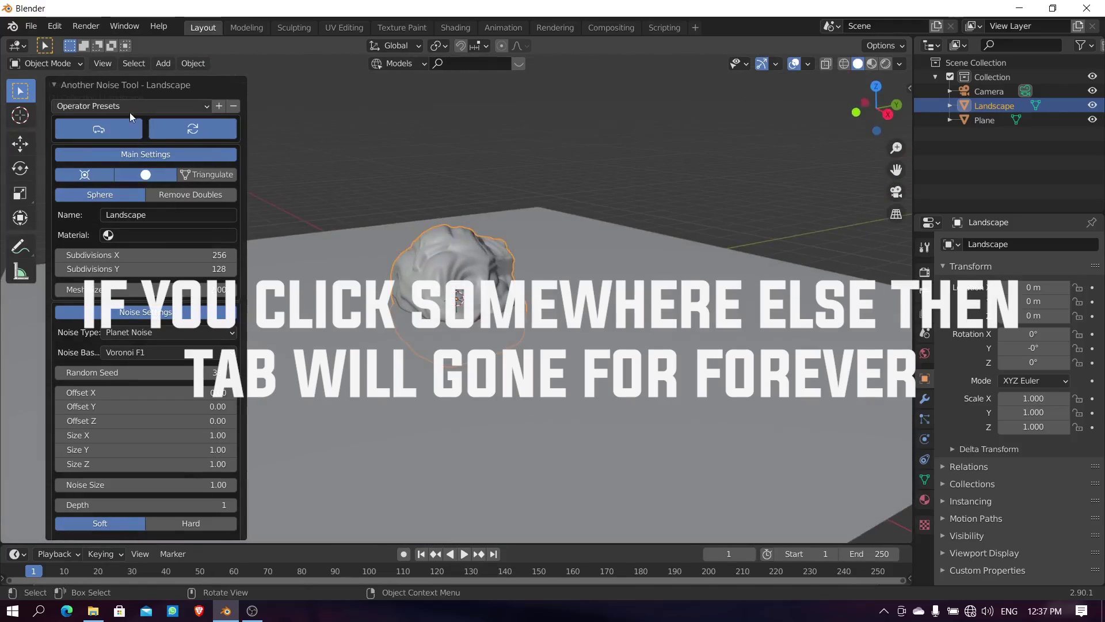
click(686, 376)
click(452, 264)
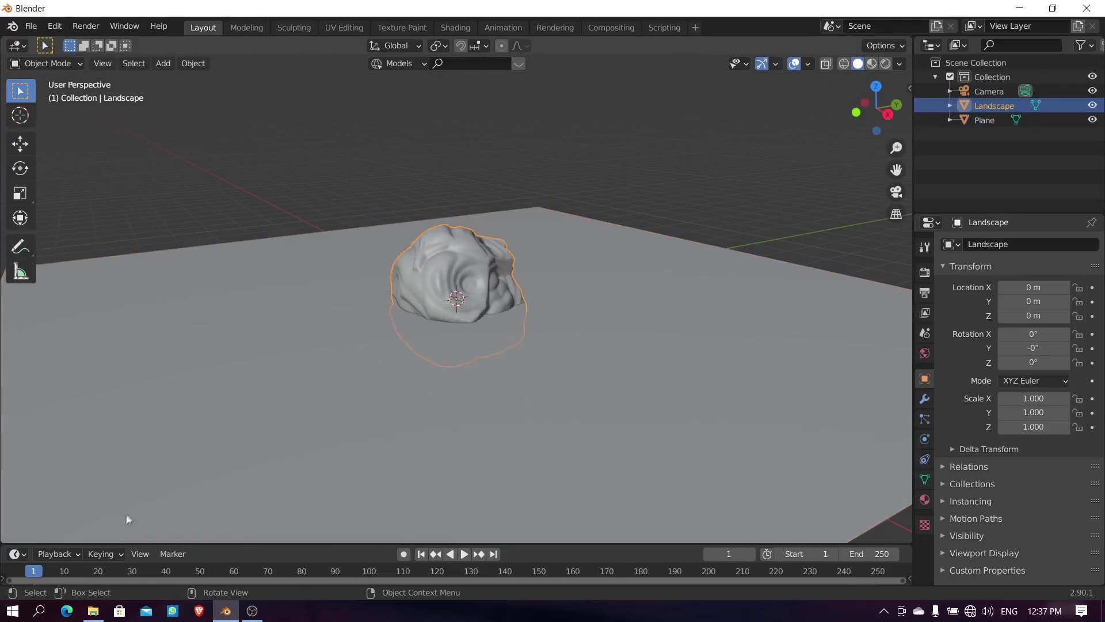
click(644, 461)
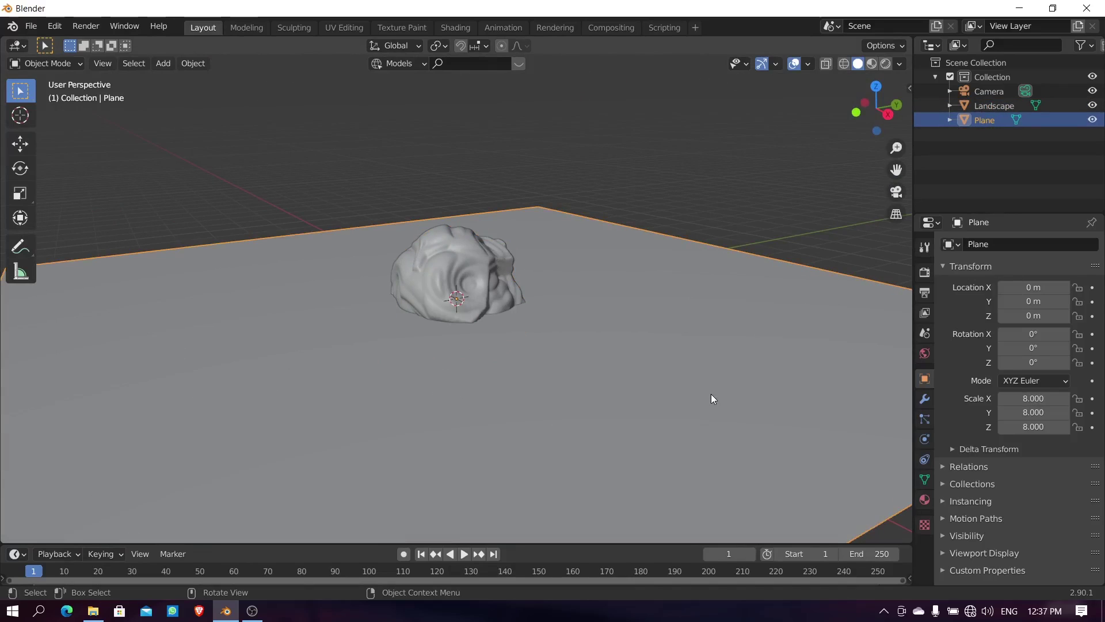
Step: Delete the plane and scale the remaining landscape up uniformly to about 1.5
key(x)
click(711, 395)
click(561, 392)
middle_drag(569, 405, 466, 375)
key(s)
click(553, 375)
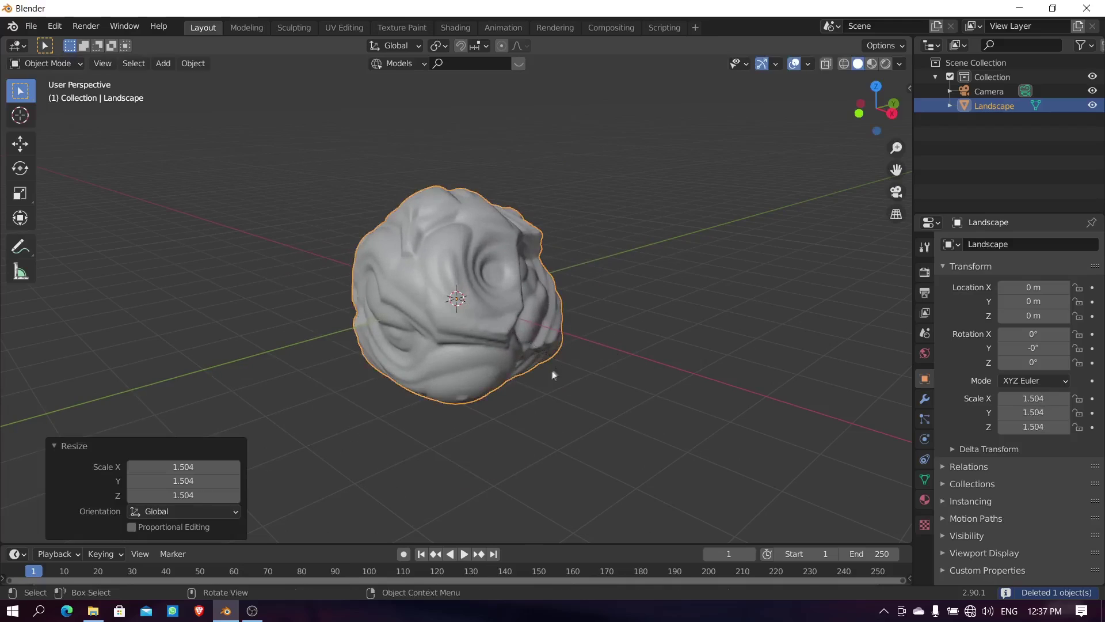
Step: Delete the enlarged landscape and add a new Landscape mesh to the scene
key(x)
click(465, 389)
key(shift+a)
mouse_move(449, 278)
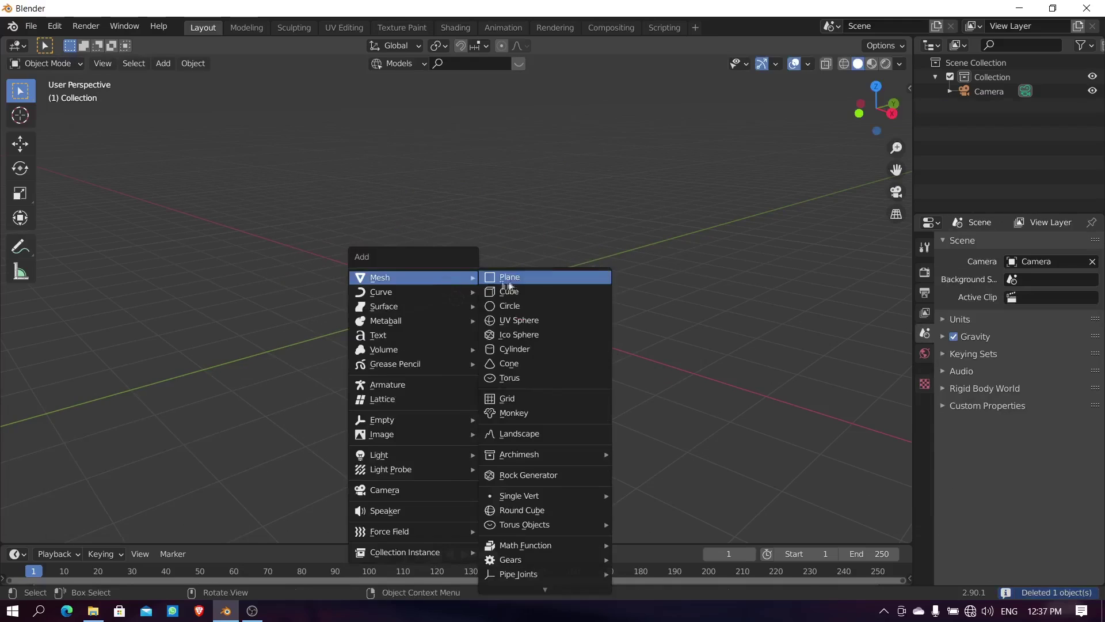
click(507, 433)
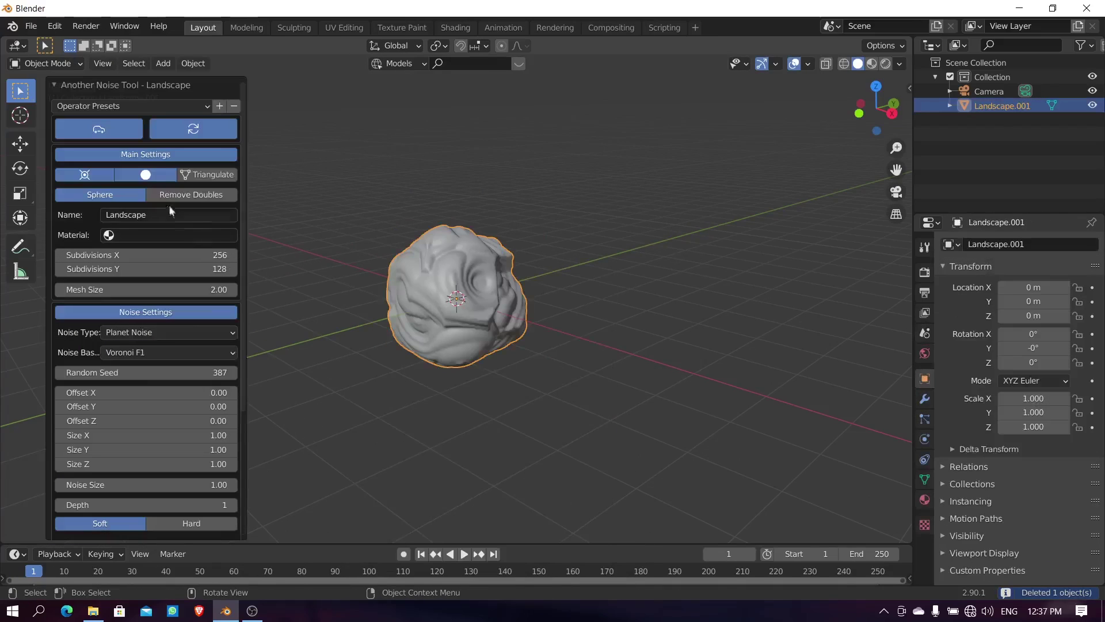
Step: Try the Another Noise and Billow presets on the new landscape
click(131, 106)
click(108, 162)
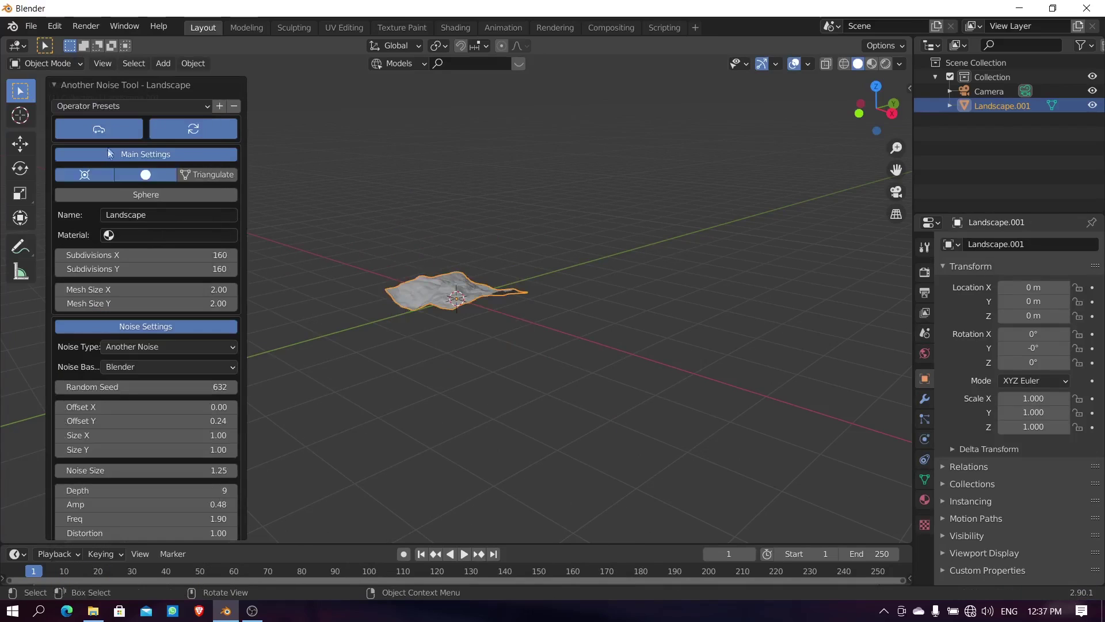
middle_drag(431, 294, 481, 272)
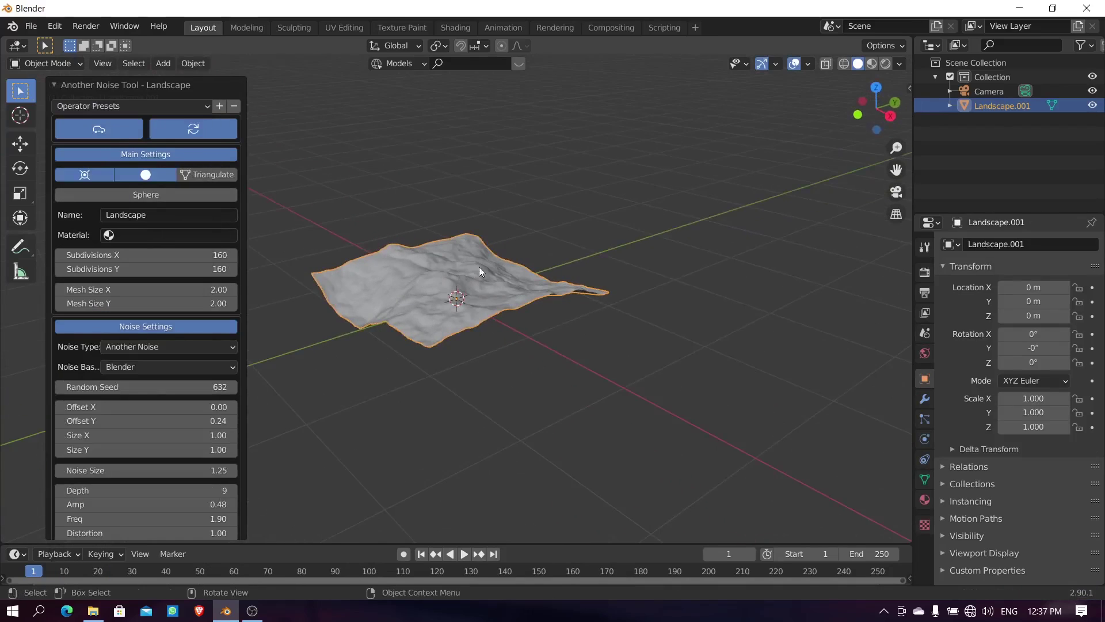
click(86, 106)
click(91, 172)
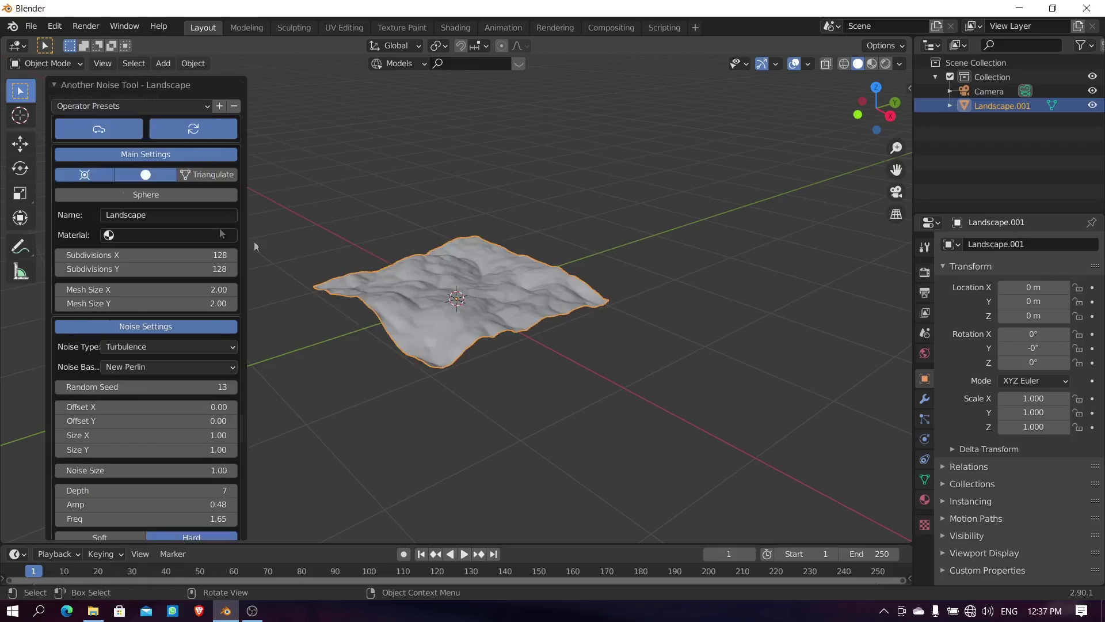
Step: Apply the Canyon preset to the landscape and view the terrain up close
click(88, 105)
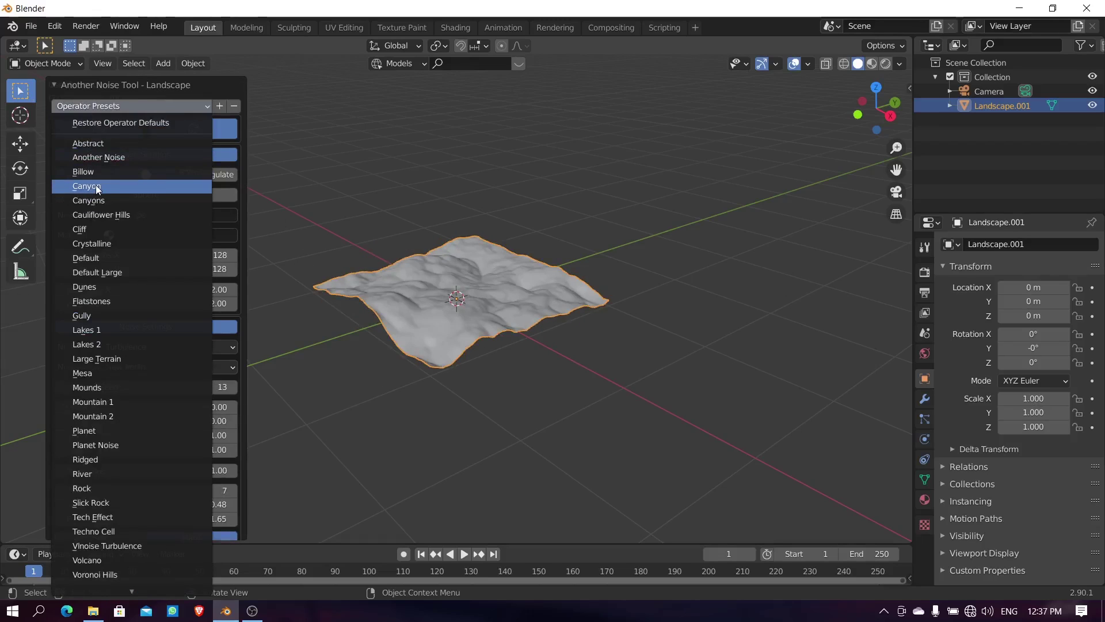
click(95, 186)
middle_drag(409, 353, 455, 337)
scroll(495, 343, up, 8)
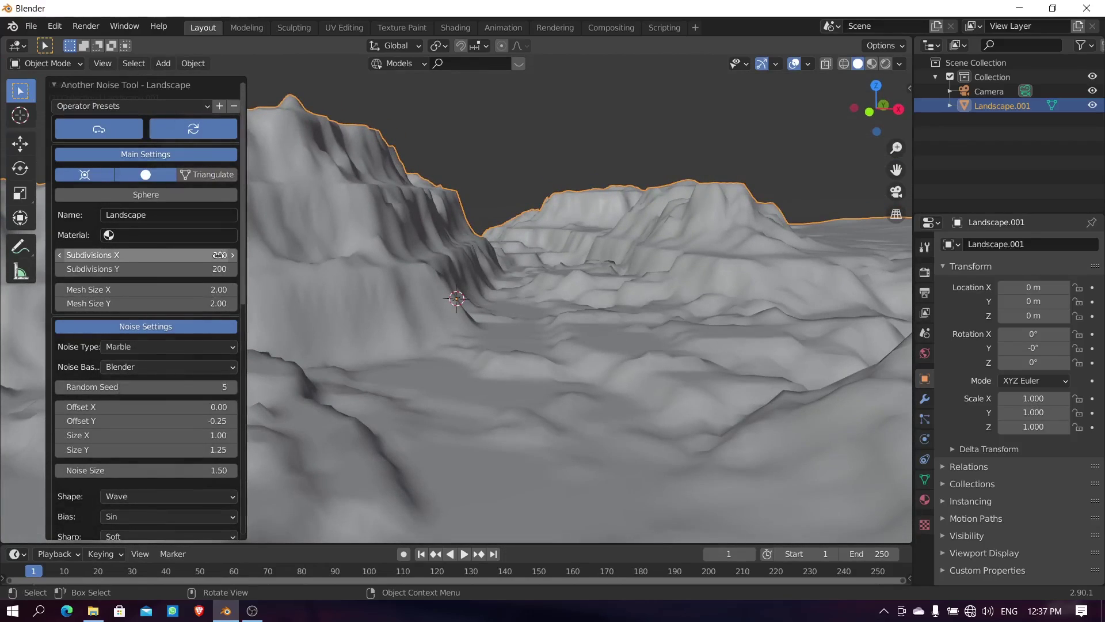
Step: Try the Ridged MFractal noise type on the canyon terrain and switch it to Hetero Terrain
scroll(178, 320, down, 4)
click(150, 257)
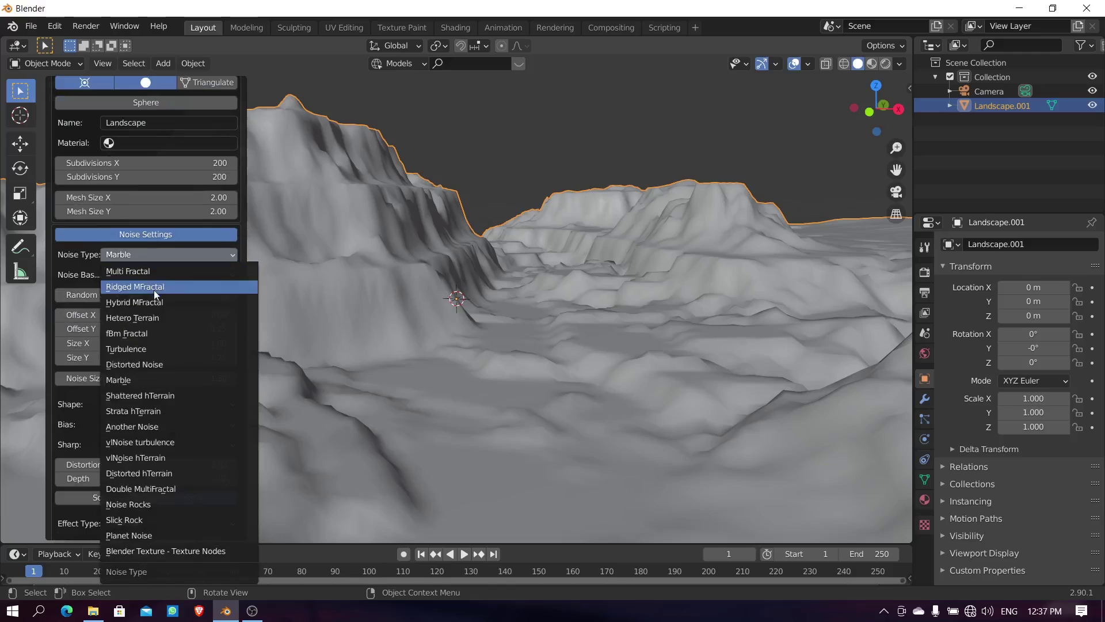
click(153, 287)
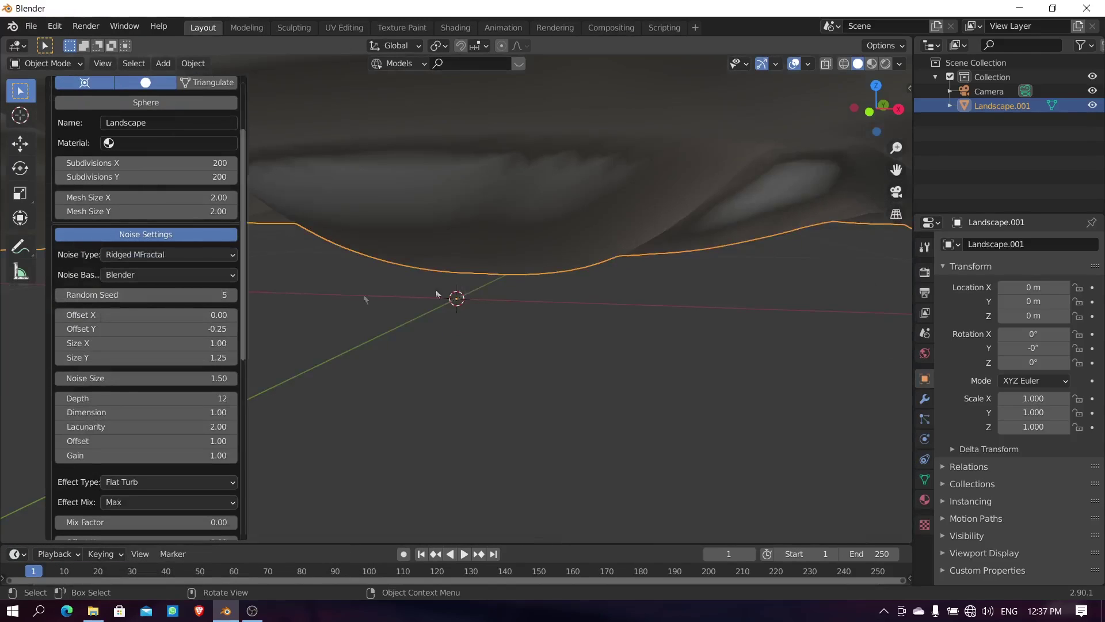
middle_drag(435, 293, 518, 287)
click(176, 258)
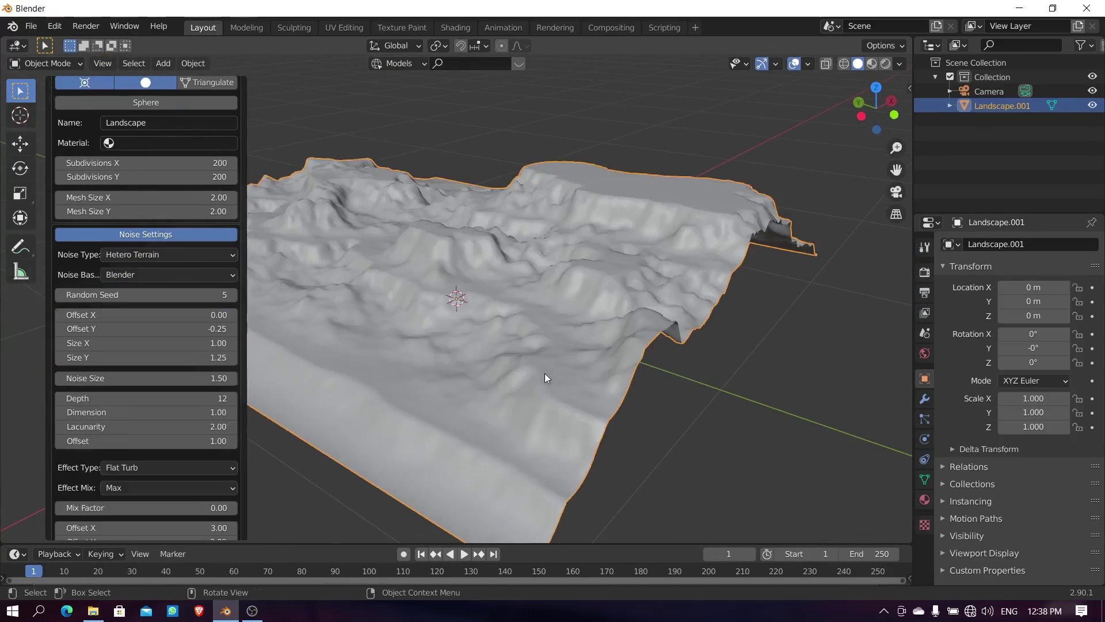
scroll(442, 317, down, 2)
middle_drag(442, 317, 625, 296)
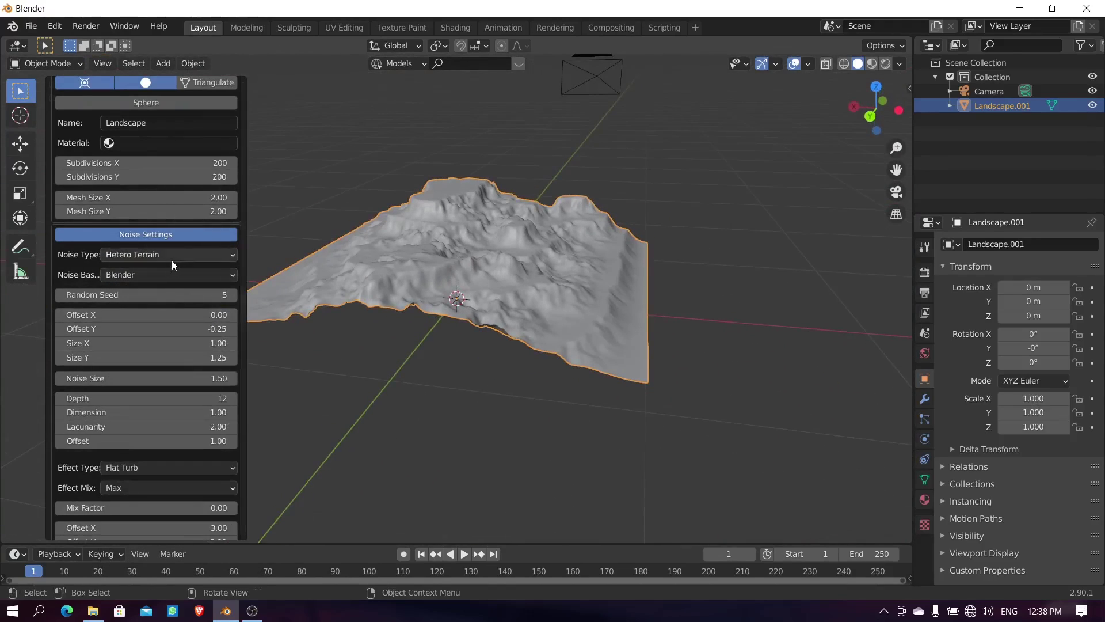
Step: Set the landscape's noise basis to New Perlin and enable its water plane
click(172, 275)
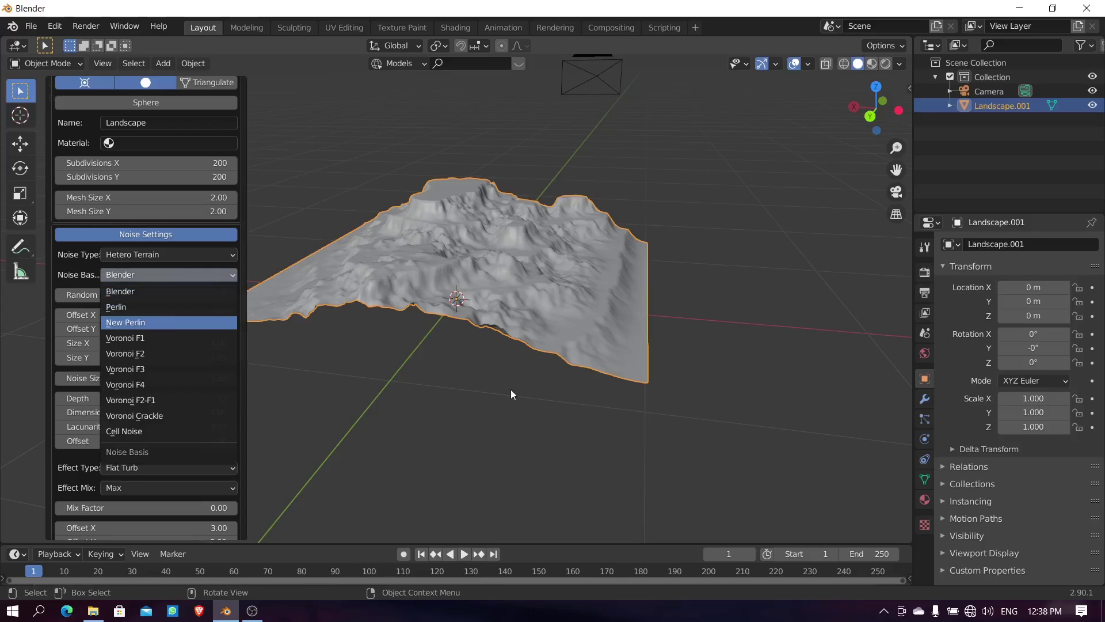
middle_drag(511, 389, 576, 293)
scroll(124, 382, down, 12)
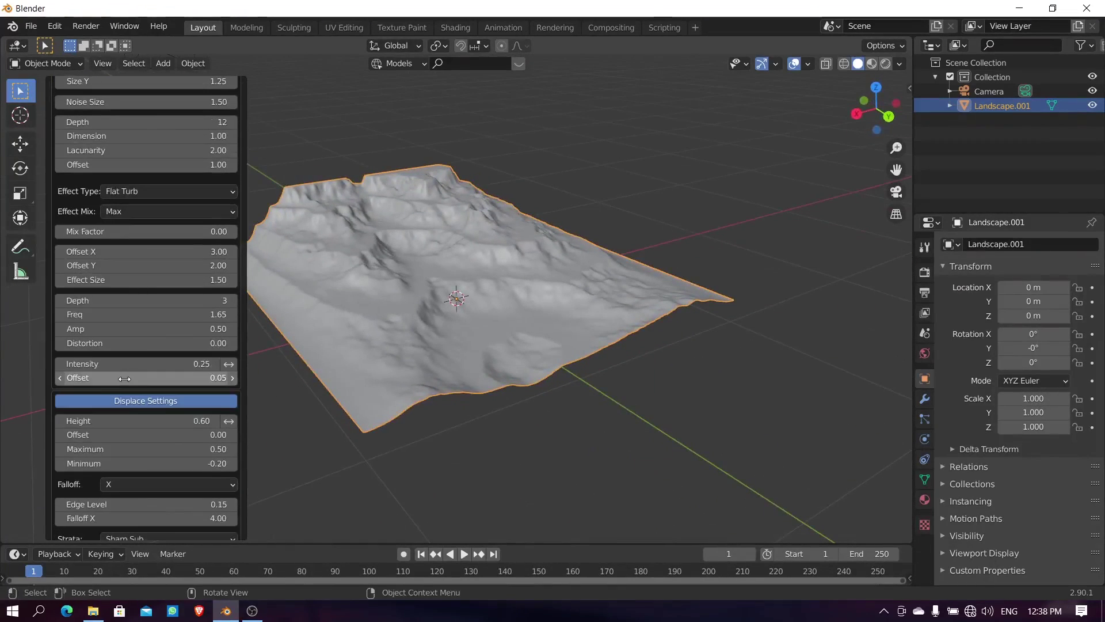
scroll(124, 378, down, 3)
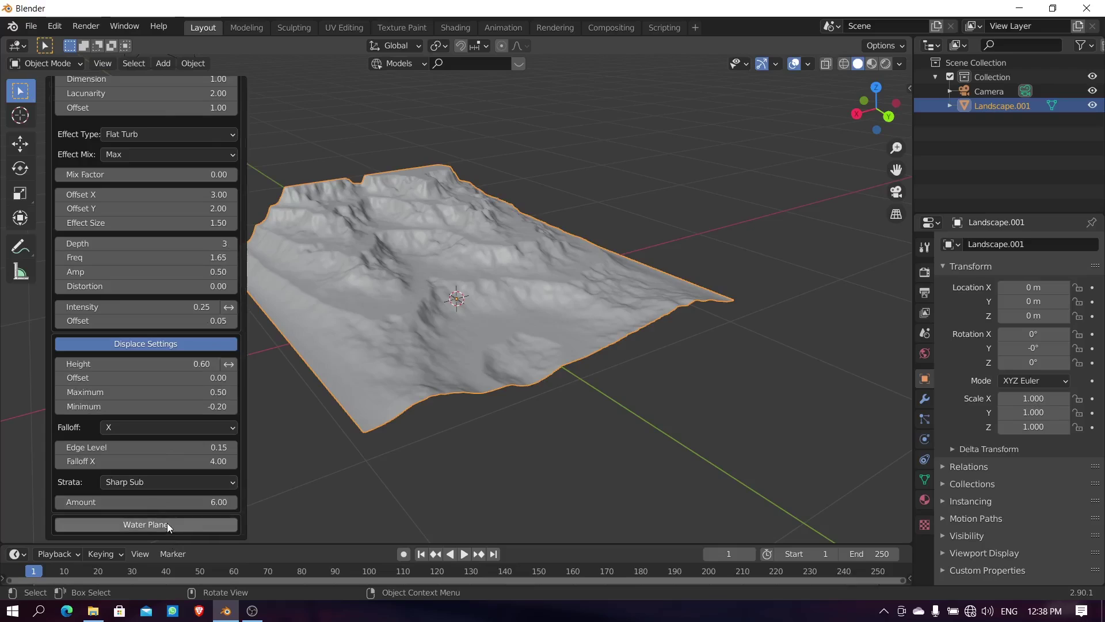
middle_drag(529, 461, 445, 361)
middle_drag(341, 313, 415, 459)
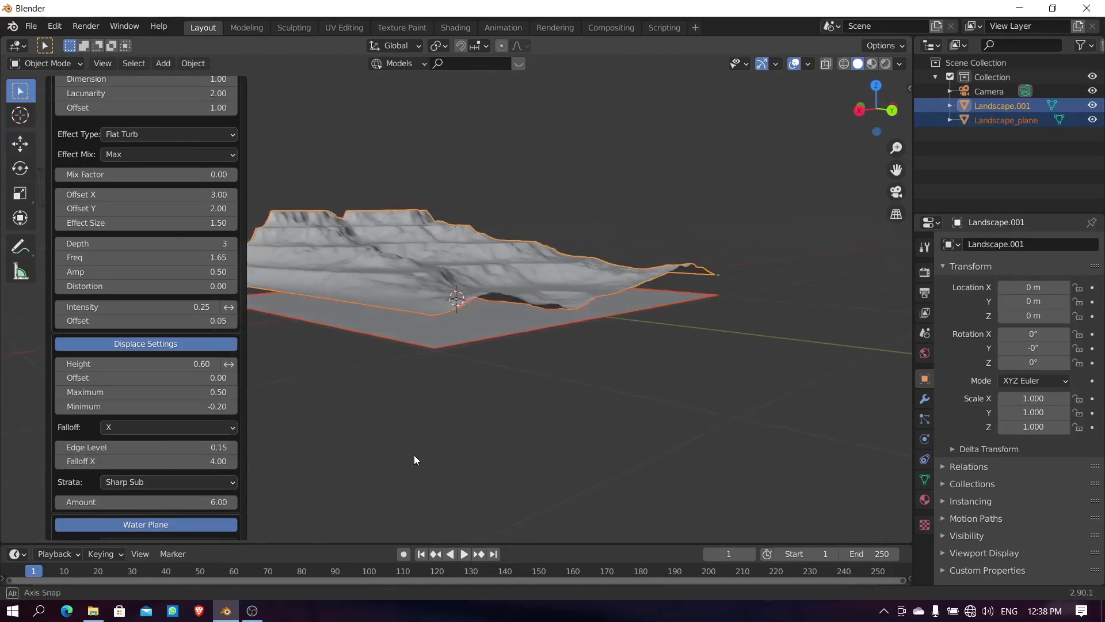
Step: Try the Default preset on the landscape and replace it with the Lakes 1 preset
scroll(161, 416, up, 10)
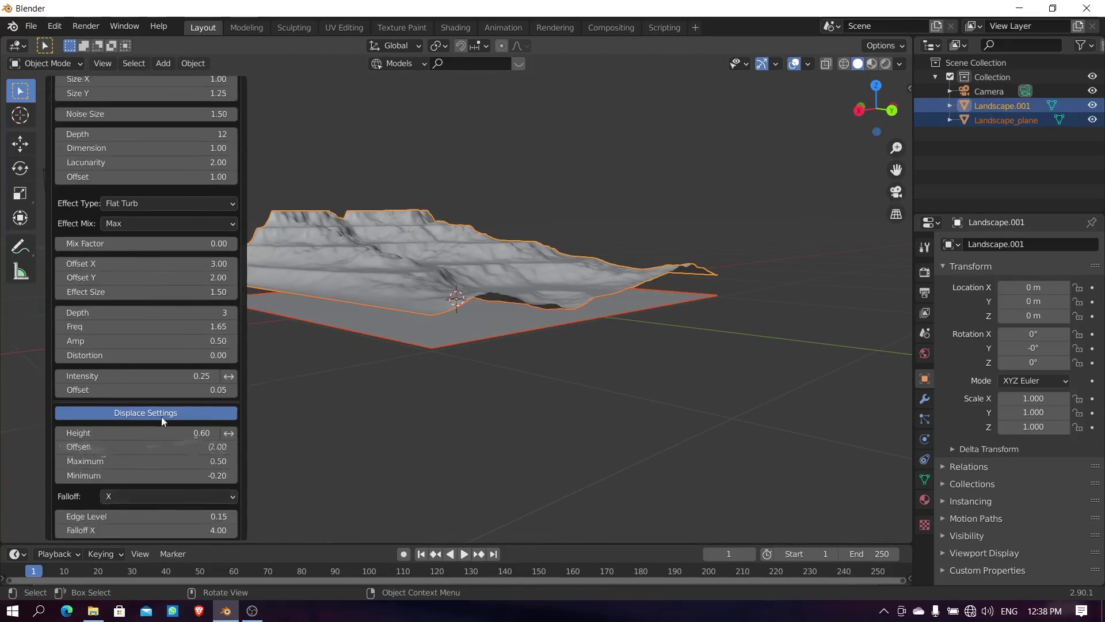
scroll(162, 412, up, 6)
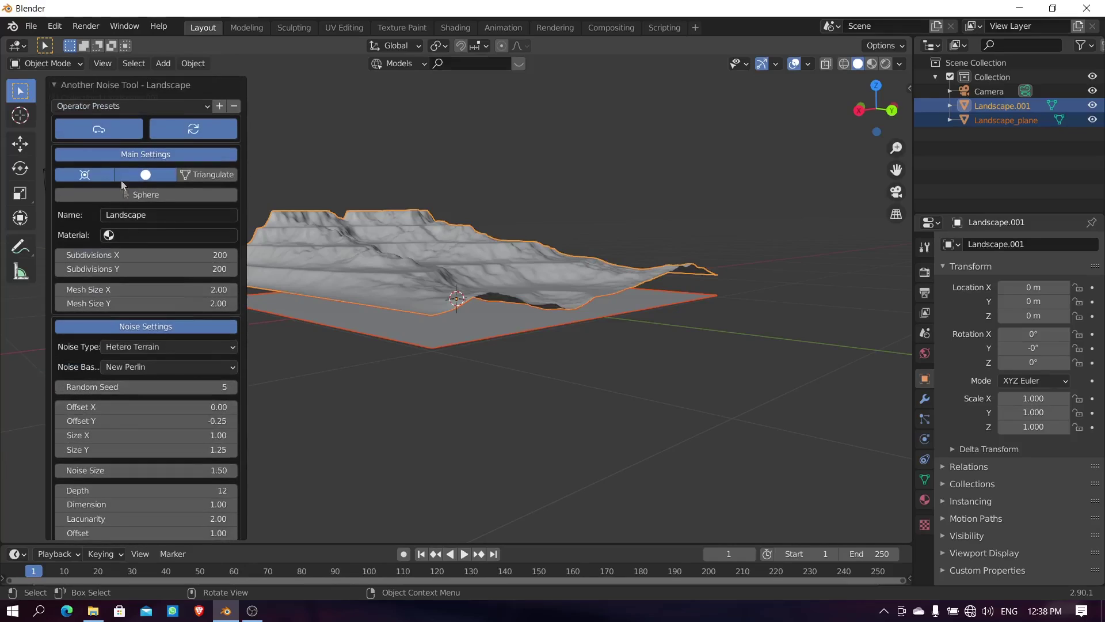
click(135, 108)
click(121, 263)
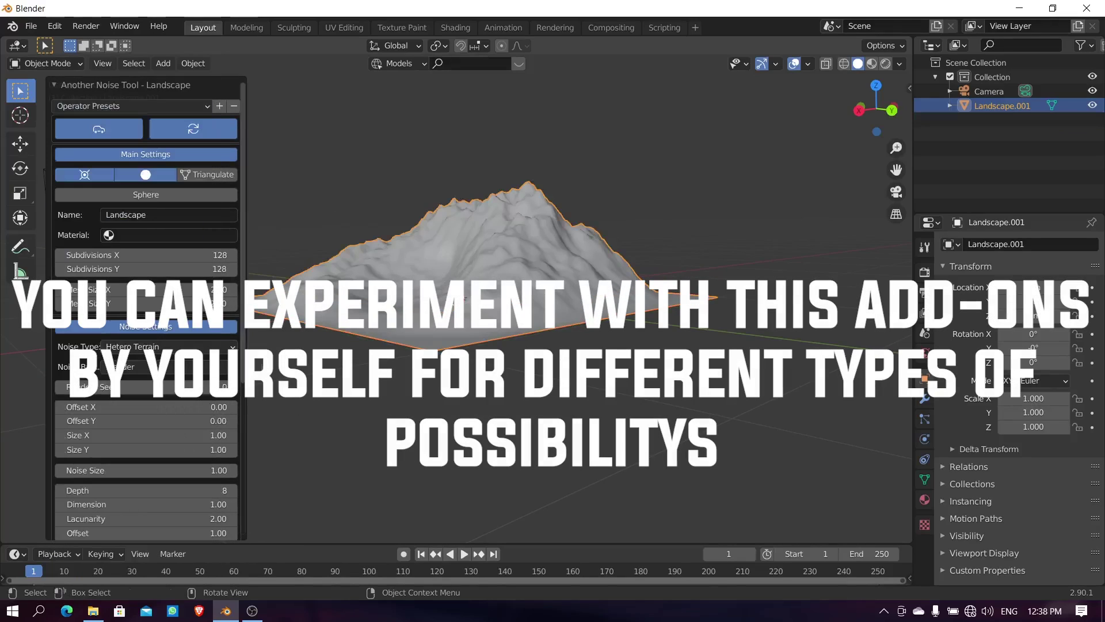
click(133, 106)
click(123, 326)
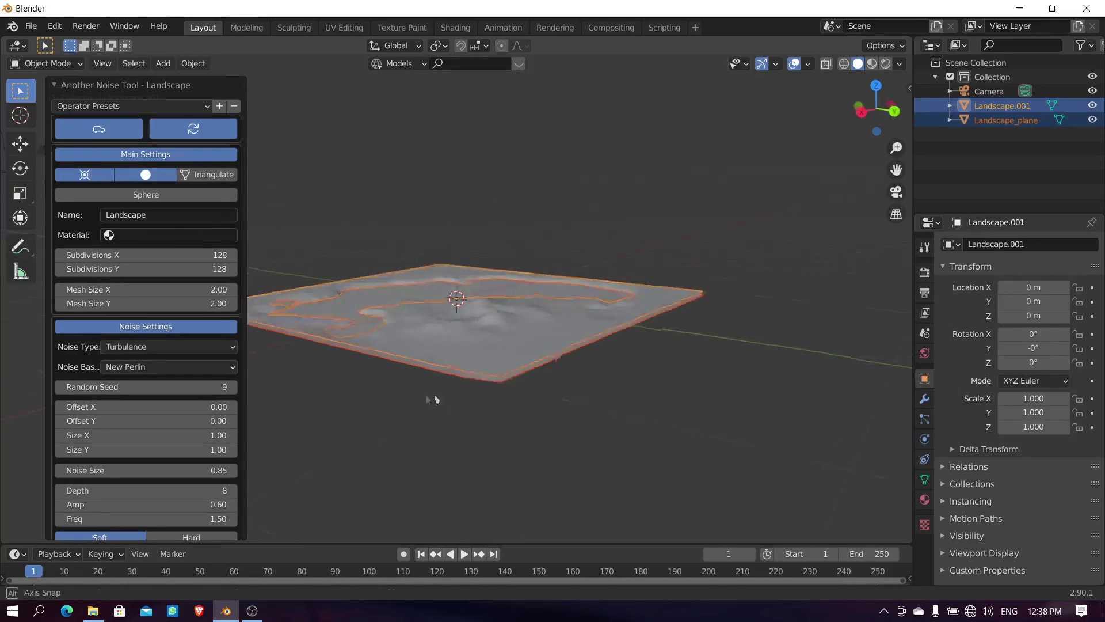
mouse_move(466, 366)
middle_down()
mouse_move(491, 437)
mouse_move(480, 383)
middle_up()
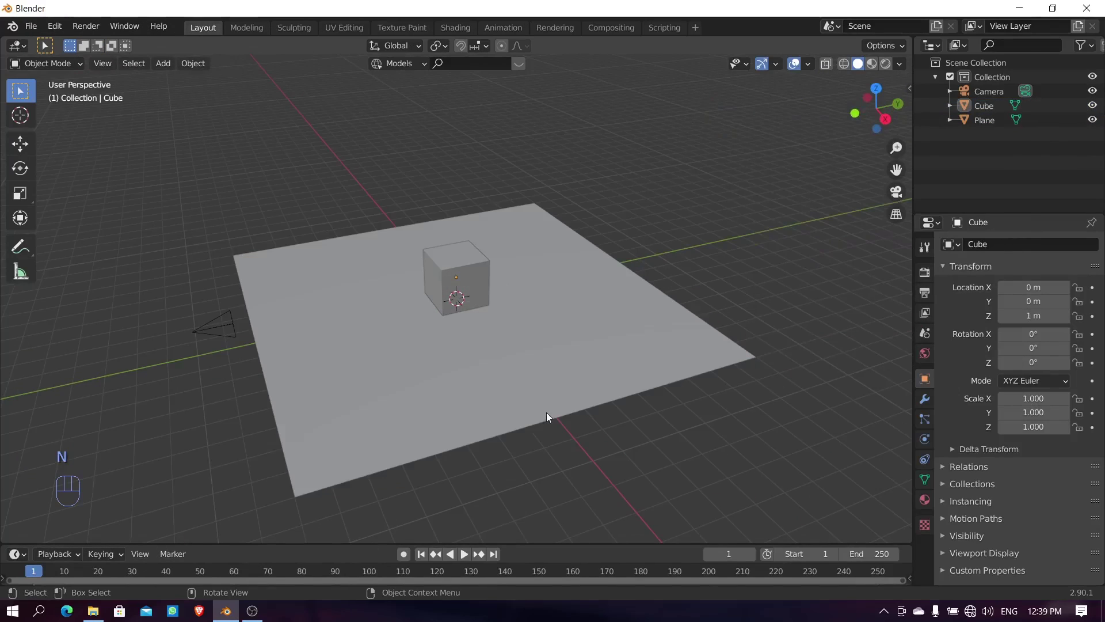
Step: Look up the Import Images as Planes add-on in the preferences by searching for "imag", and close the preferences
click(55, 26)
click(80, 233)
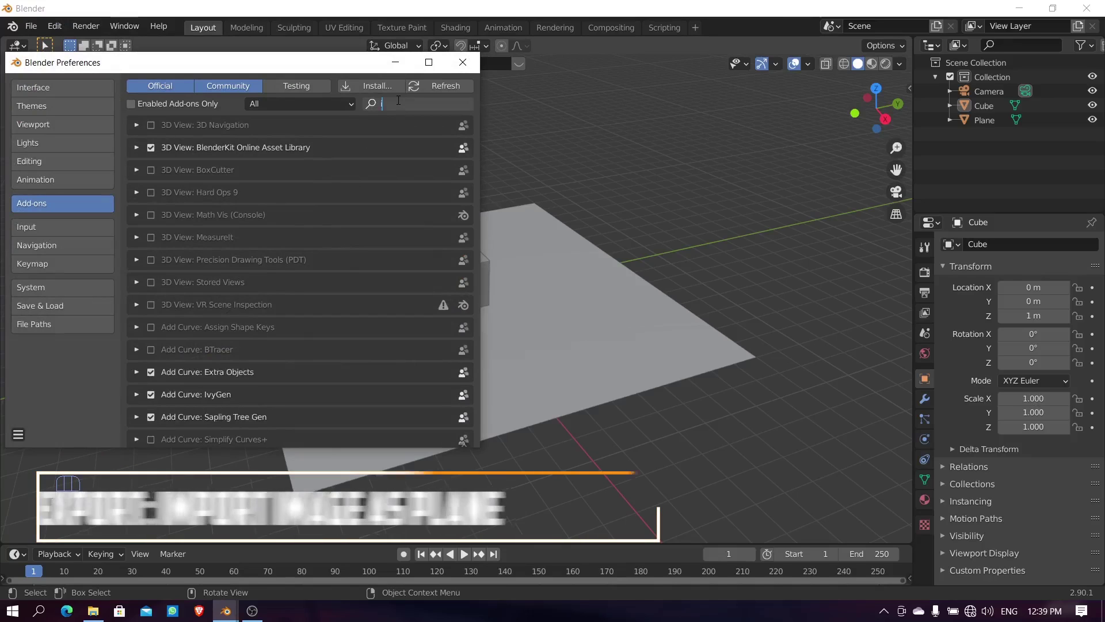
text(imag)
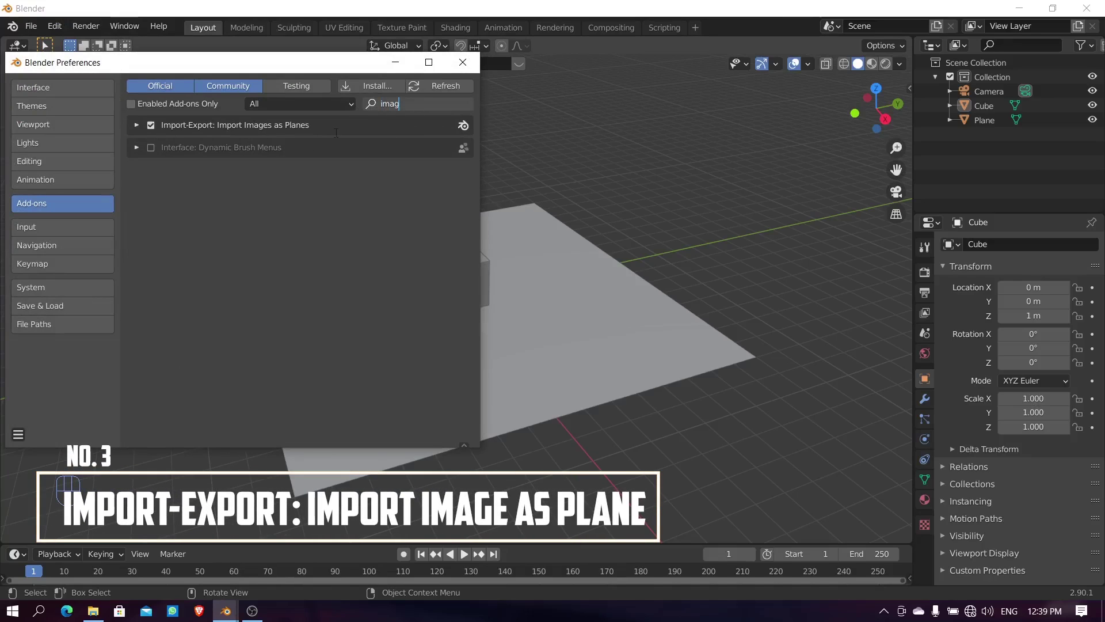
click(464, 62)
middle_drag(488, 357, 444, 282)
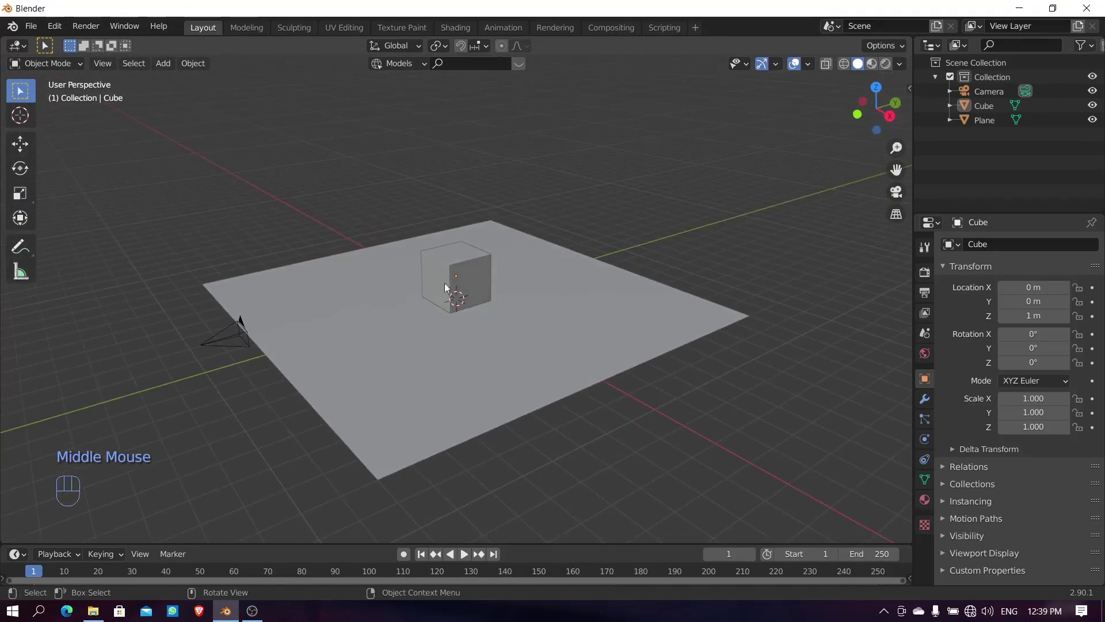
Step: Rotate the plane 90° about the X axis so it stands upright
click(588, 316)
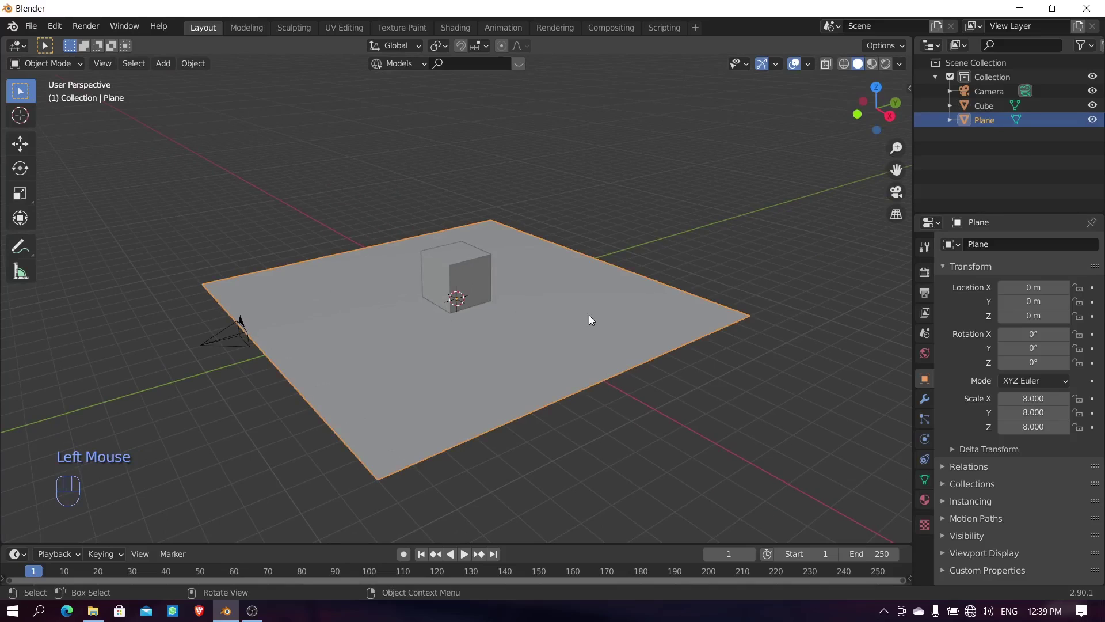
key(r)
key(y)
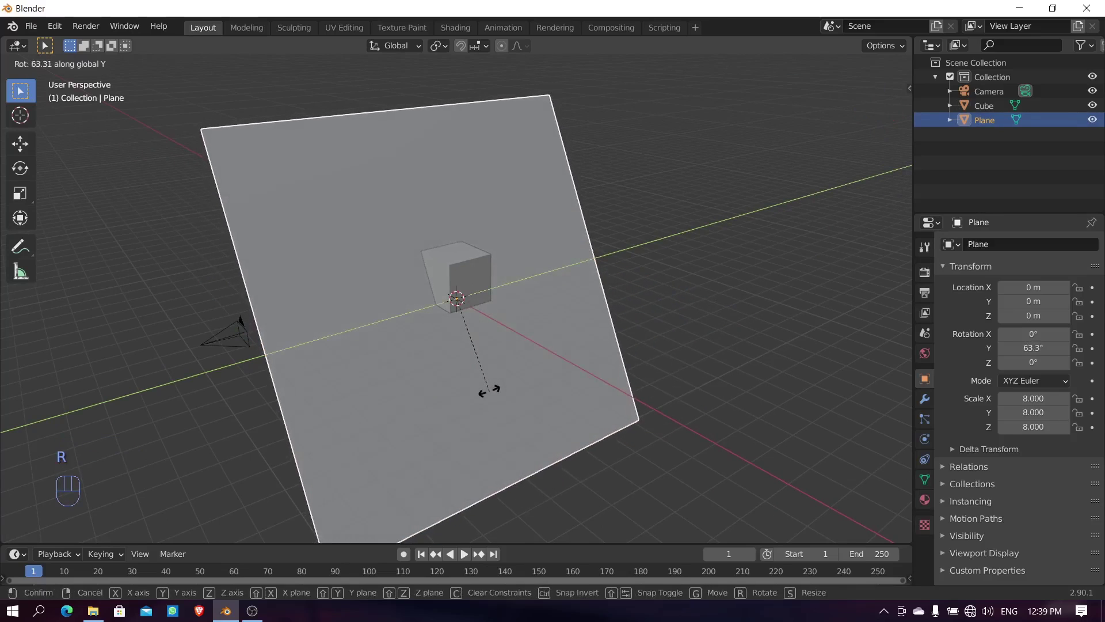
text(x90)
key(Return)
middle_drag(457, 415, 604, 437)
Step: Move the cube along the Y axis out in front of the upright plane
click(502, 296)
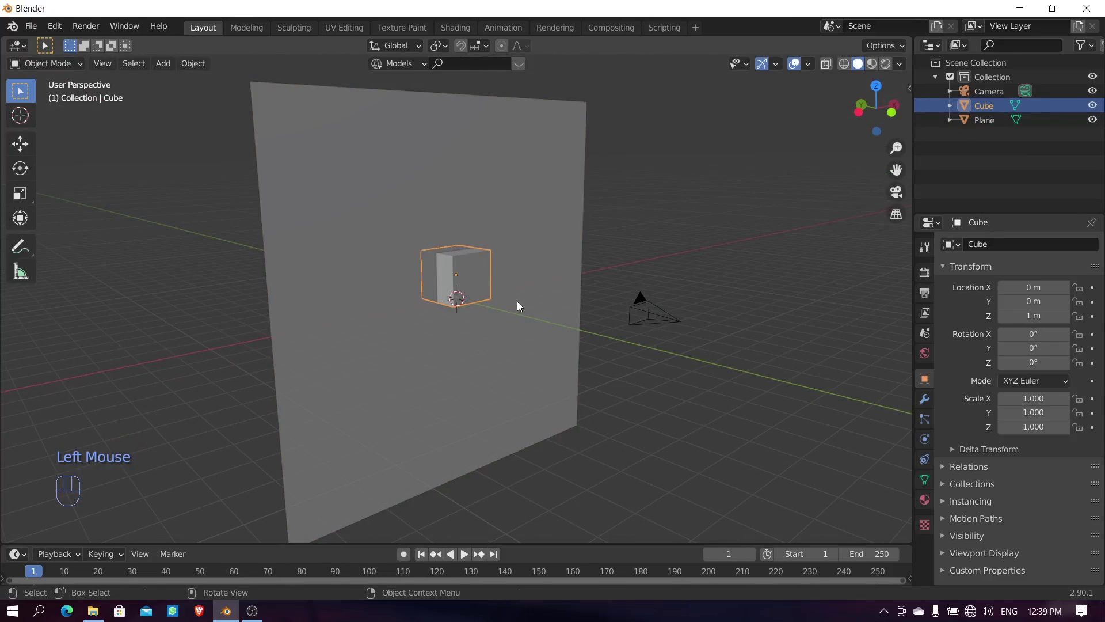
key(g)
key(y)
click(563, 315)
Step: Give the upright plane a new material in the Shading workspace and add an Image Texture node to it
click(375, 180)
middle_drag(436, 365, 371, 103)
click(443, 30)
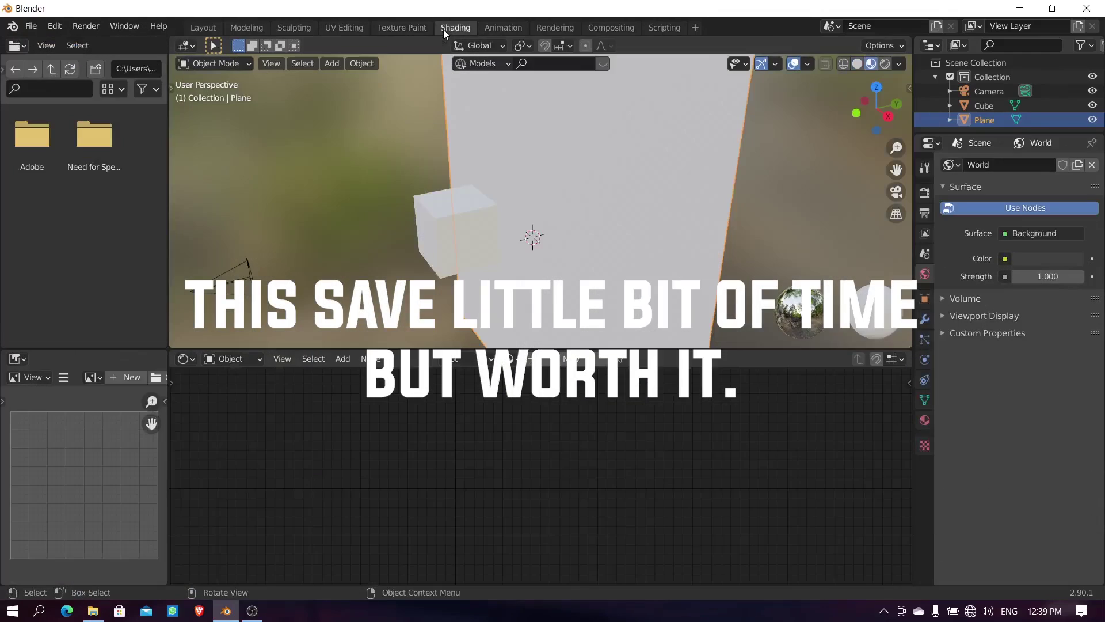
key(shift+a)
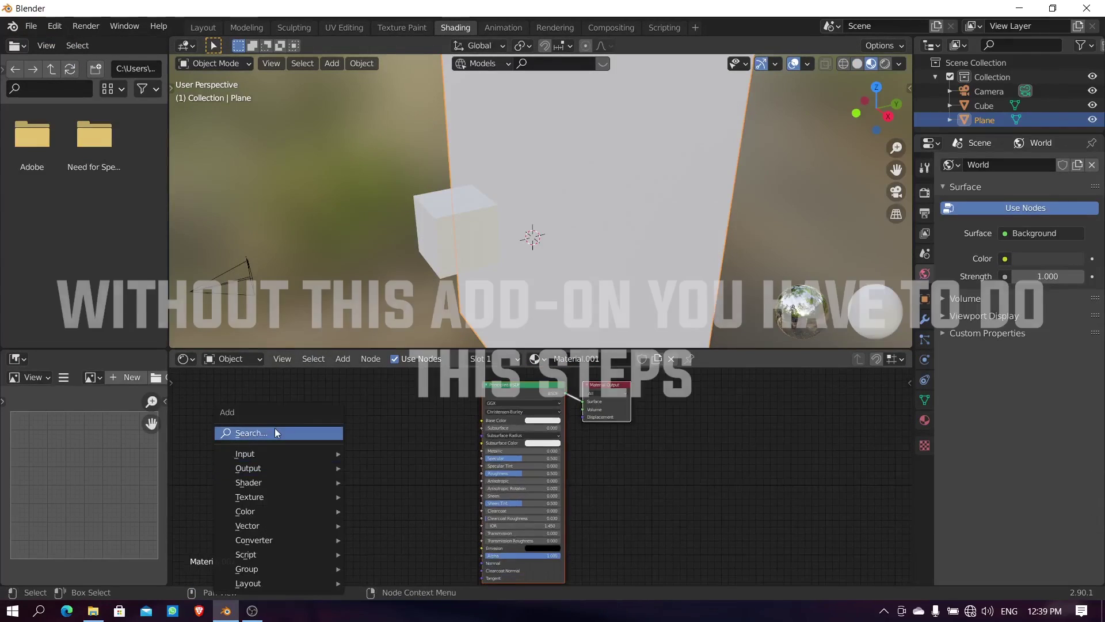
click(274, 428)
text(ima)
key(Return)
click(351, 427)
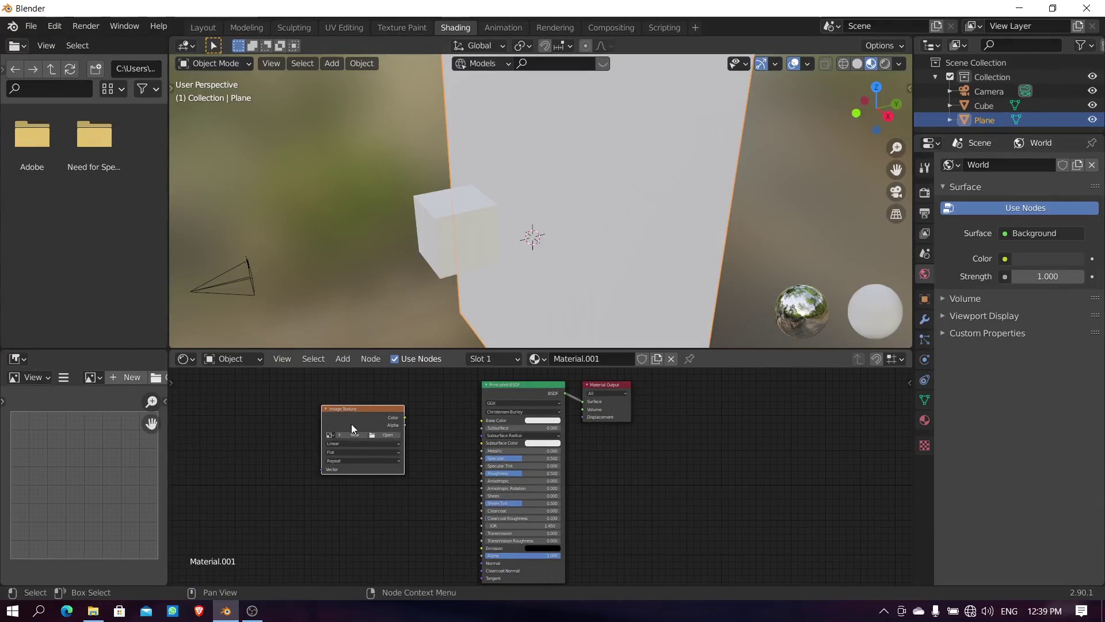
Step: Load untitled.png from the Desktop into the image texture and connect its Color output to the Principled BSDF's Base Color
click(382, 436)
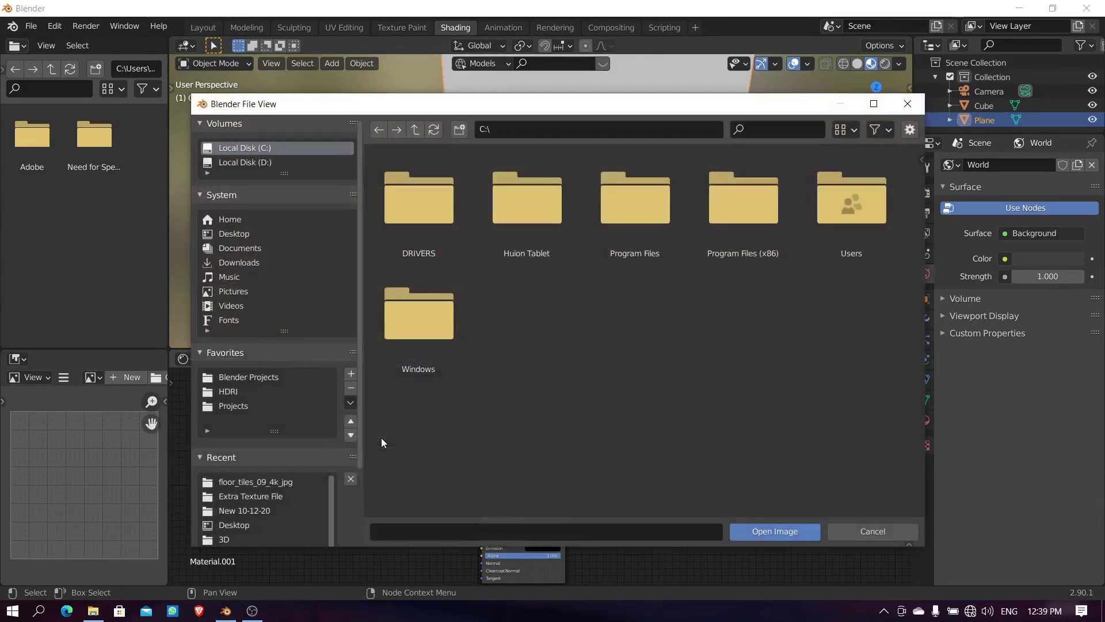
click(233, 234)
click(526, 339)
click(774, 531)
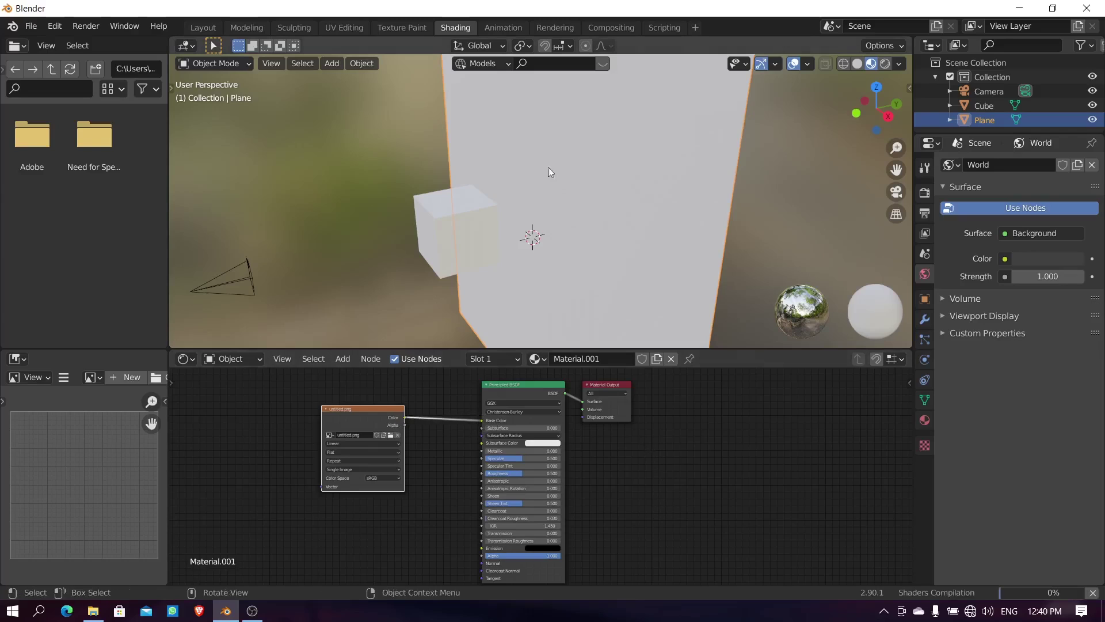
mouse_move(547, 173)
middle_down()
mouse_move(389, 337)
mouse_move(609, 236)
mouse_move(685, 268)
mouse_move(609, 281)
mouse_move(518, 190)
middle_up()
Step: Return to the Layout workspace and delete the upright plane
click(203, 27)
scroll(434, 351, down, 3)
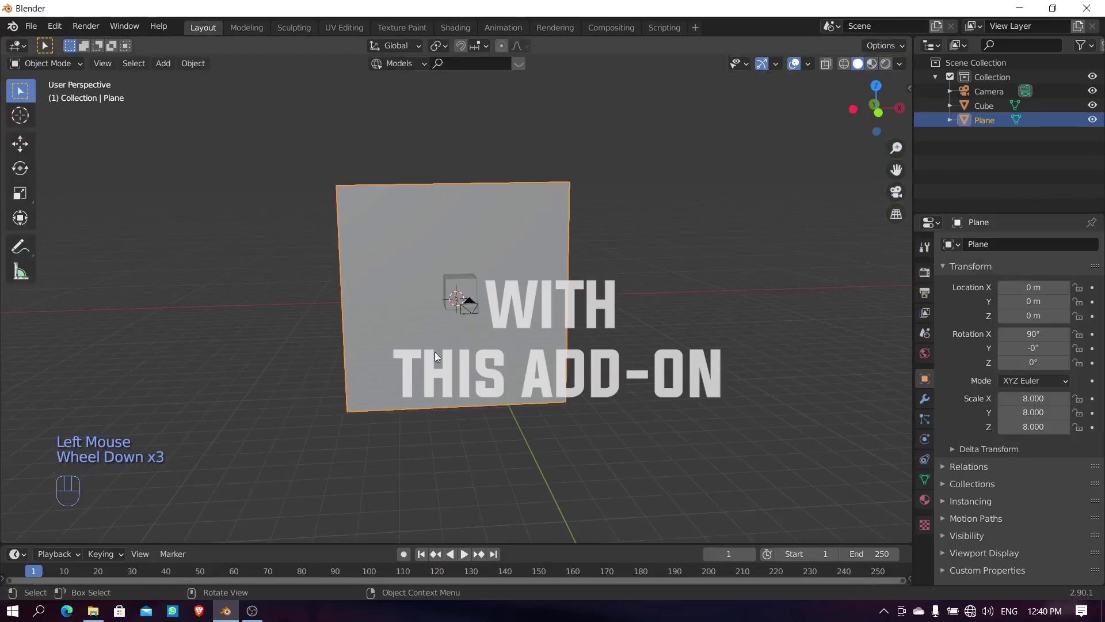
click(552, 244)
middle_drag(434, 351, 424, 379)
key(x)
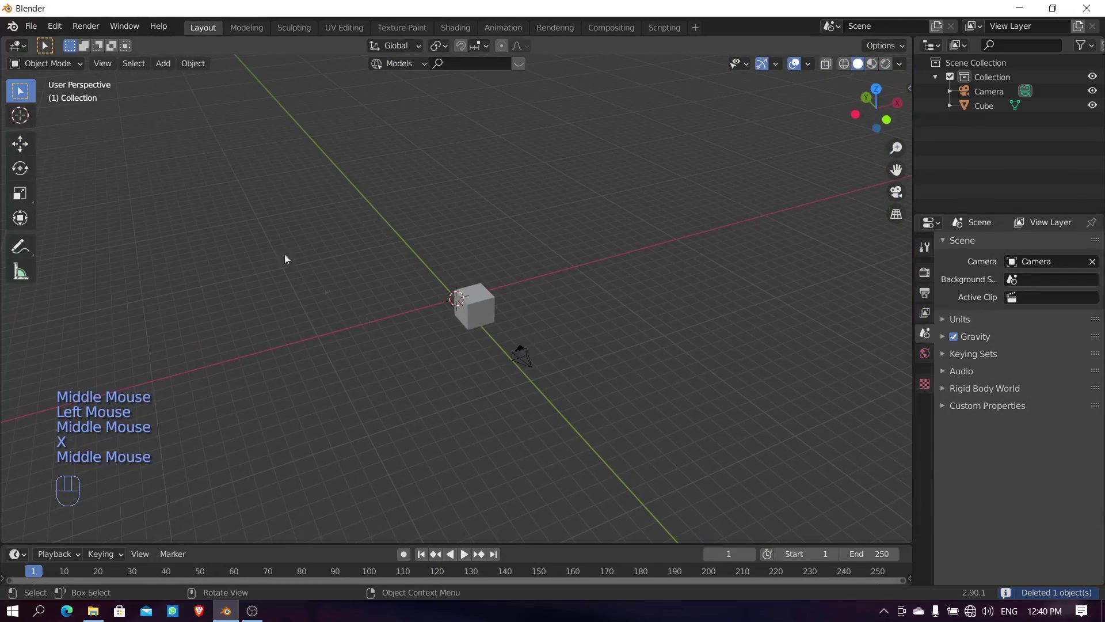
Step: Import untitled.png from the Desktop using Images as Planes
click(31, 26)
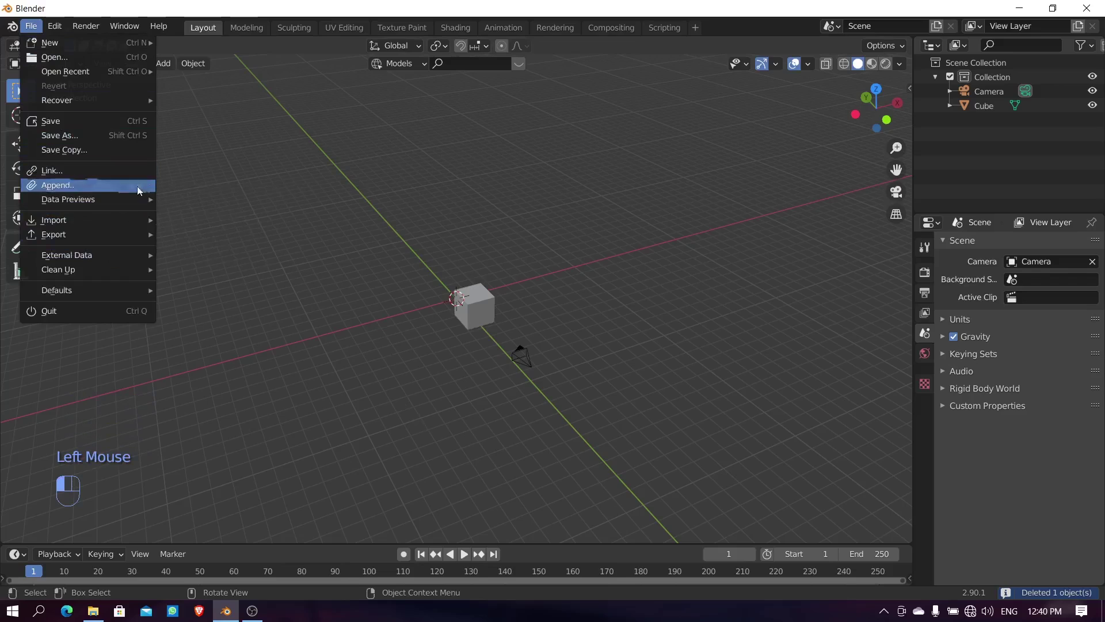
mouse_move(105, 219)
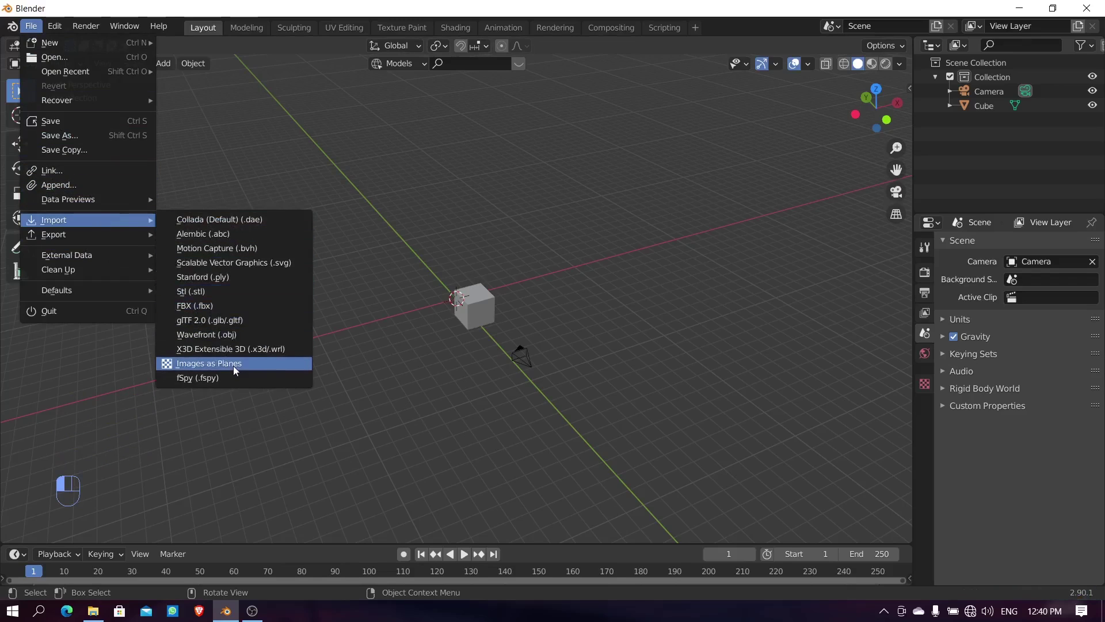
click(233, 364)
click(234, 233)
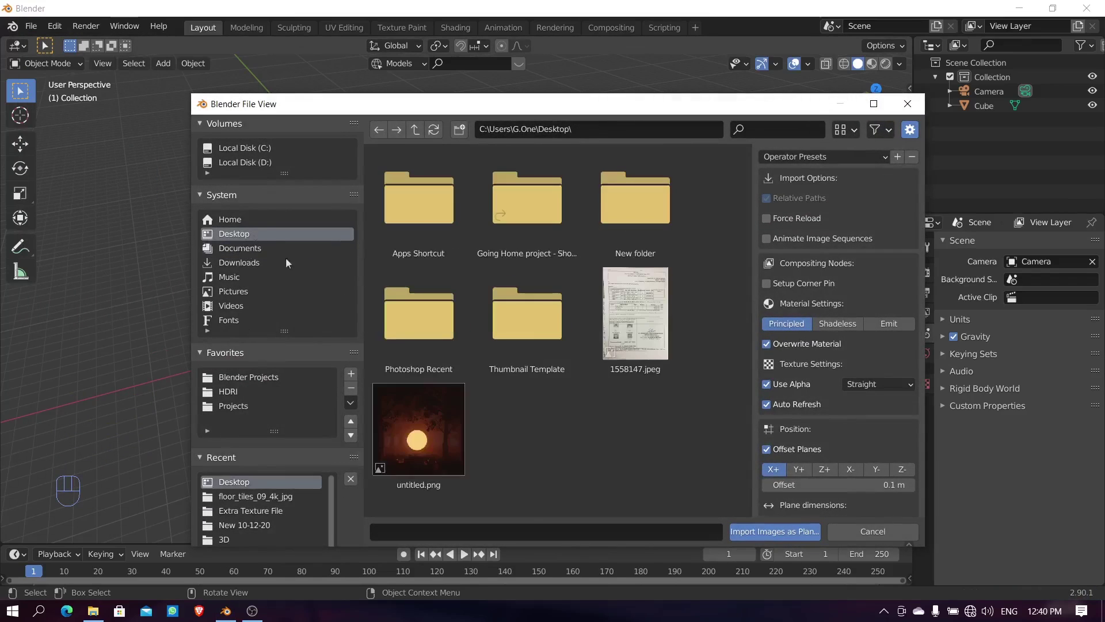
click(409, 434)
click(775, 531)
Step: Scale up the imported image plane and, in the Shading workspace, move its image texture node clear of the Principled BSDF
middle_drag(585, 349, 467, 269)
key(s)
click(349, 296)
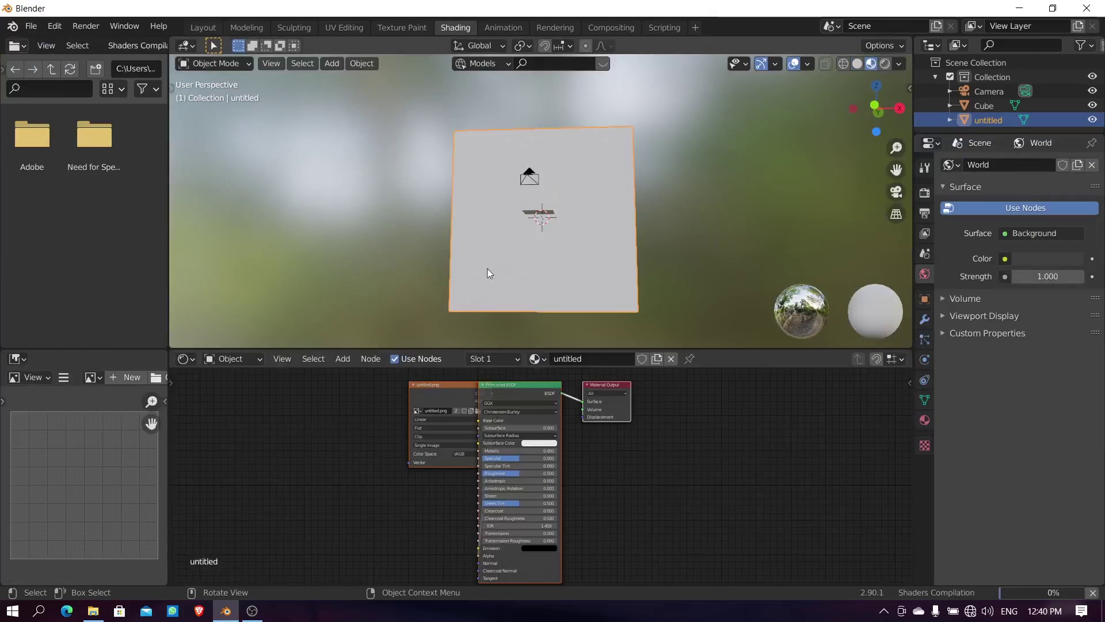
middle_drag(488, 268, 475, 289)
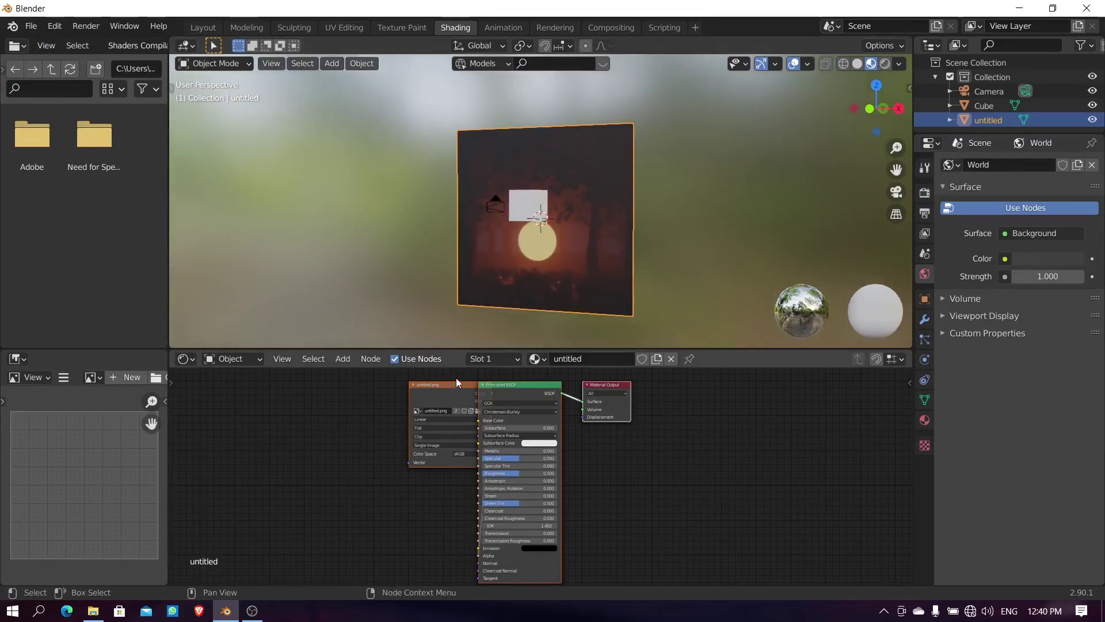
drag(466, 415, 343, 422)
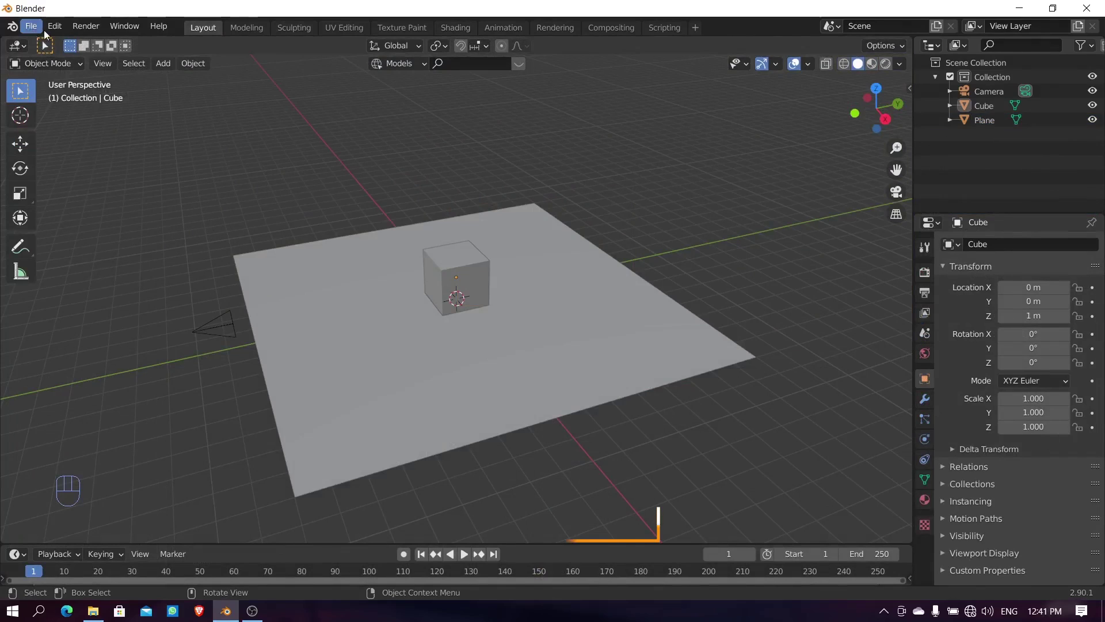
Step: Search the add-ons in the Preferences for "arch" to check Archimesh, and close the Preferences
click(55, 26)
click(63, 231)
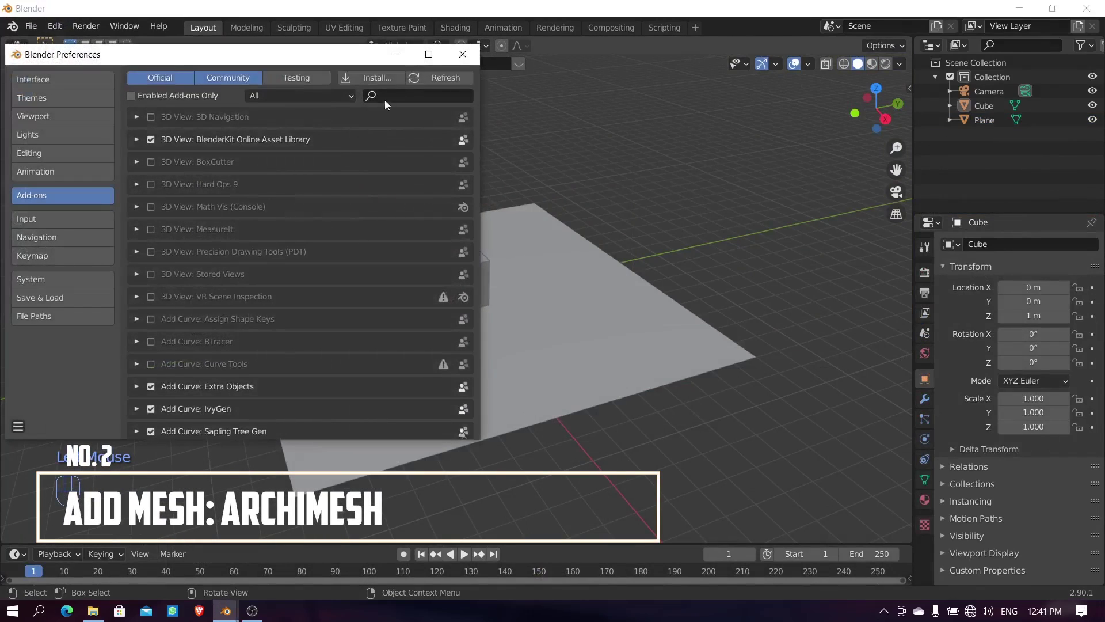
click(388, 96)
text(ar)
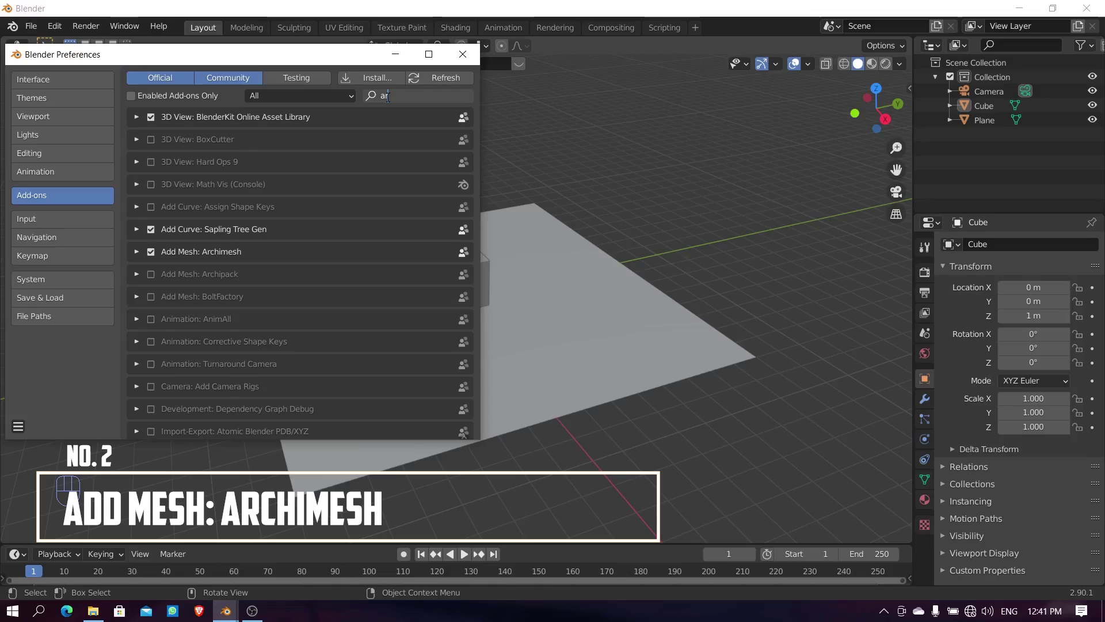
text(ch)
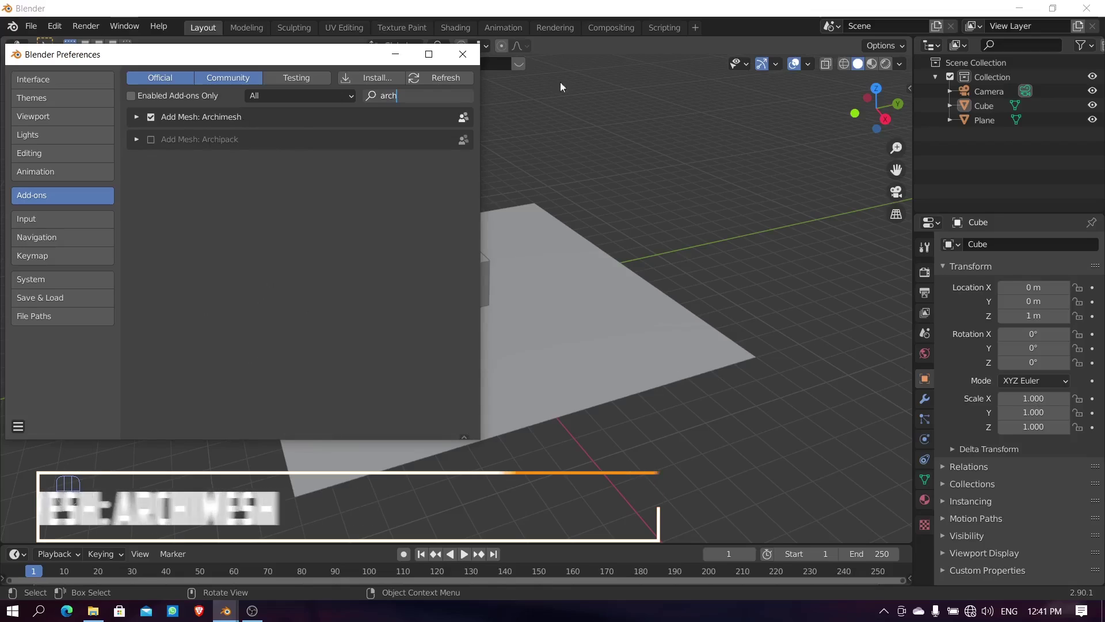
click(463, 54)
Step: Delete the cube standing on the plane
click(474, 278)
key(x)
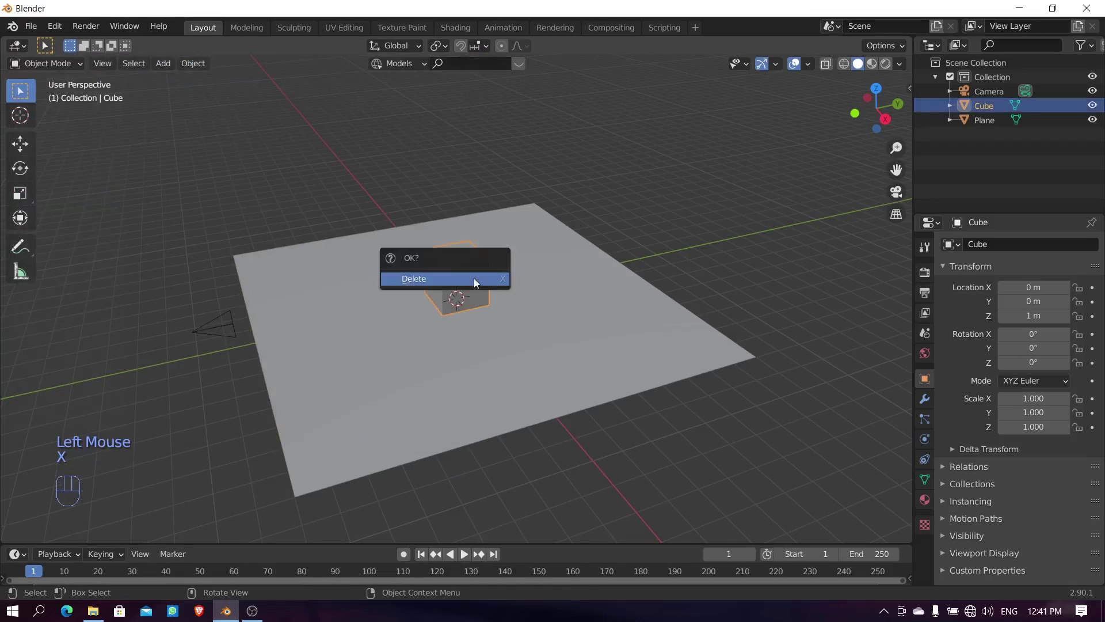
click(474, 286)
Step: Add an Archimesh Room at the 3D cursor and expand its operator settings
middle_drag(444, 334, 423, 327)
key(shift+a)
mouse_move(378, 464)
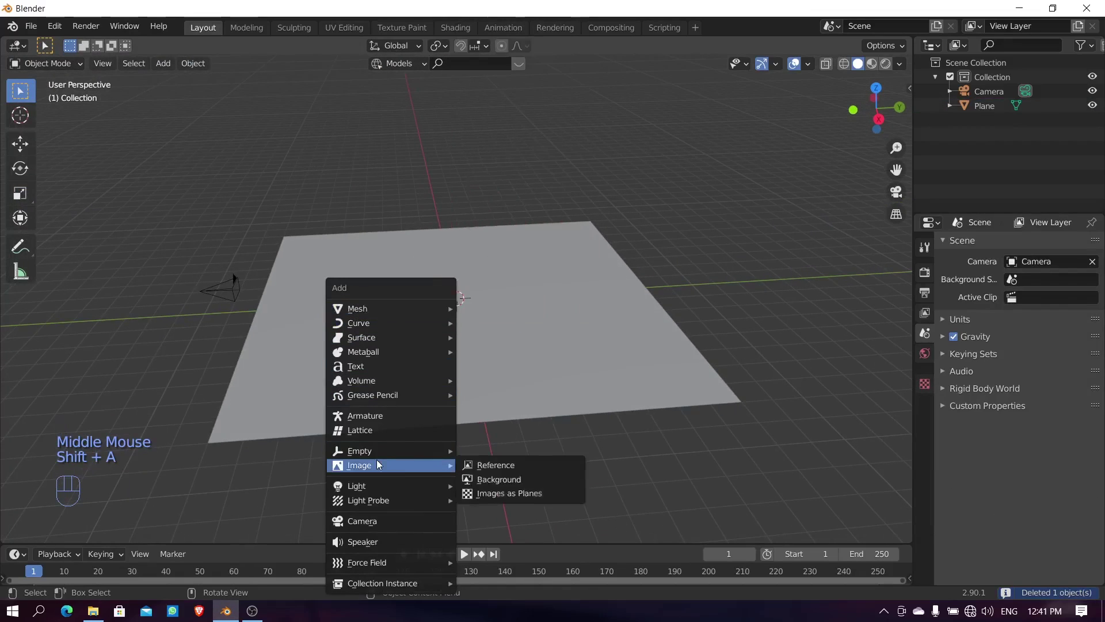
mouse_move(433, 311)
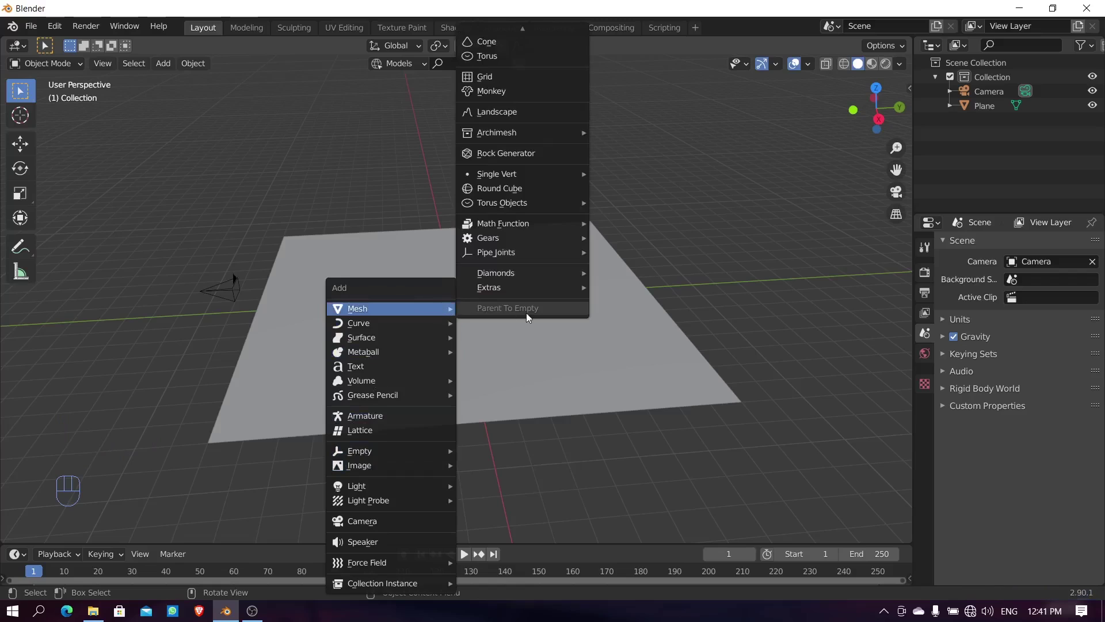
mouse_move(550, 134)
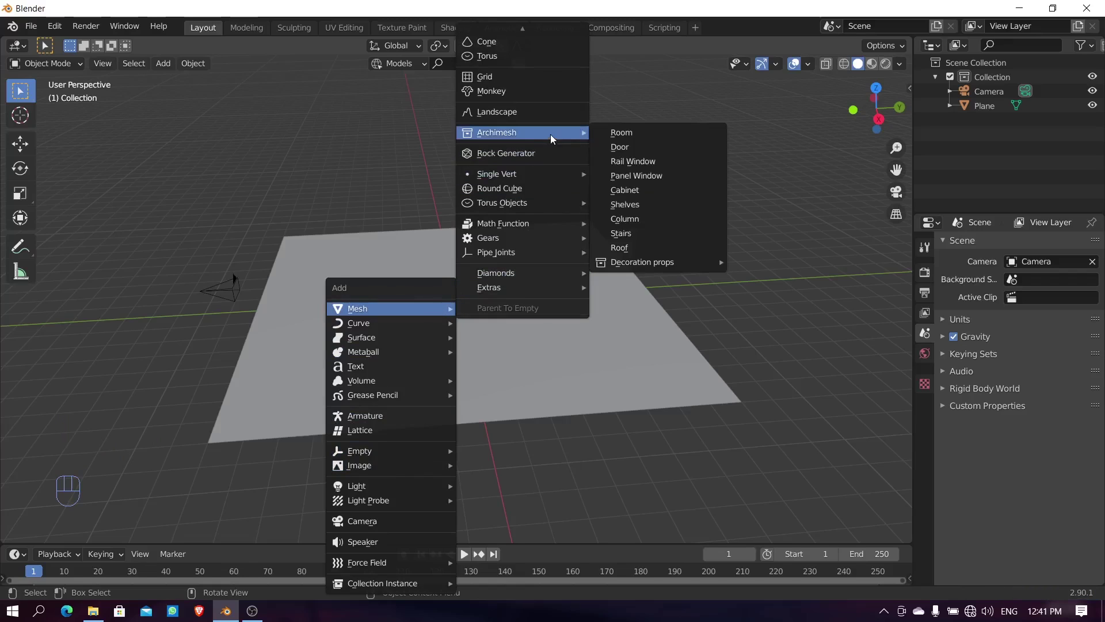
click(660, 130)
middle_drag(570, 322, 443, 377)
scroll(599, 330, up, 7)
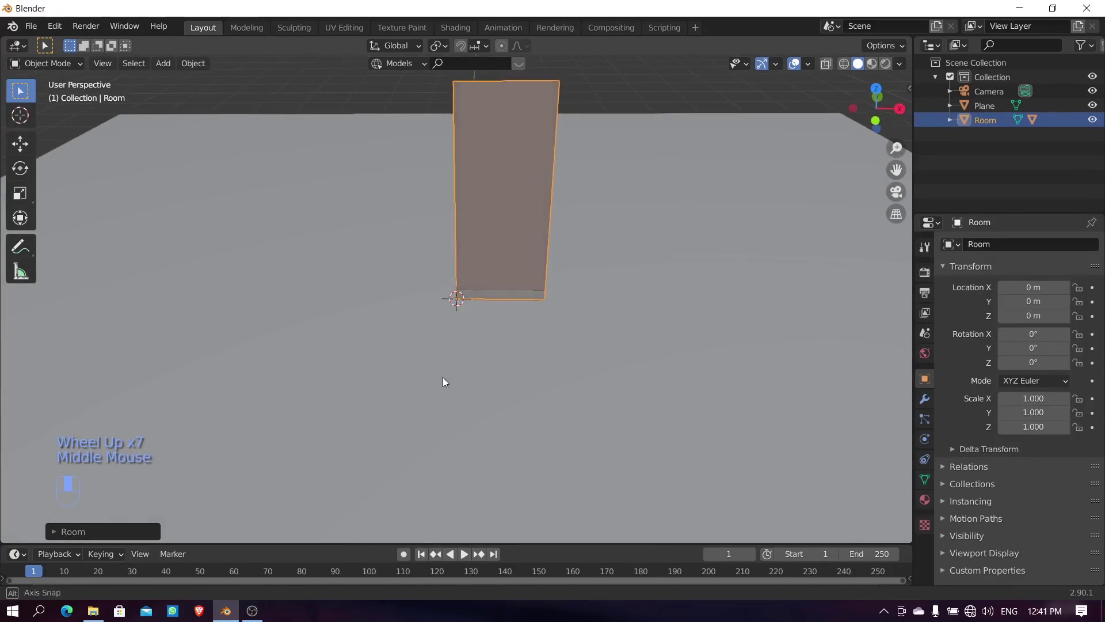
scroll(501, 297, down, 1)
scroll(501, 297, down, 2)
middle_drag(501, 297, 502, 264)
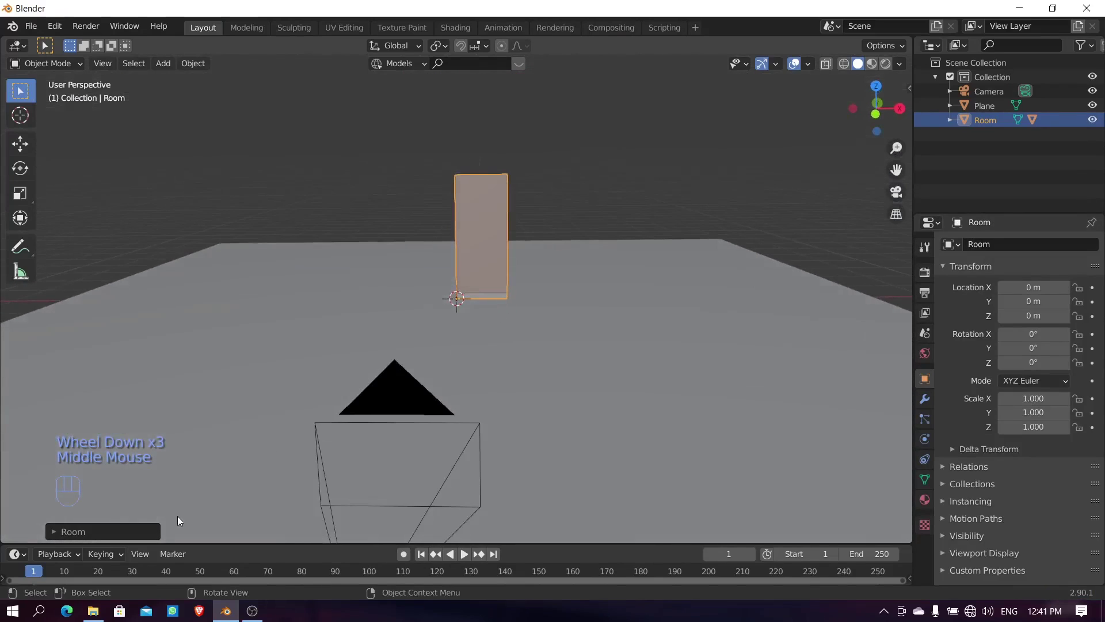
click(61, 531)
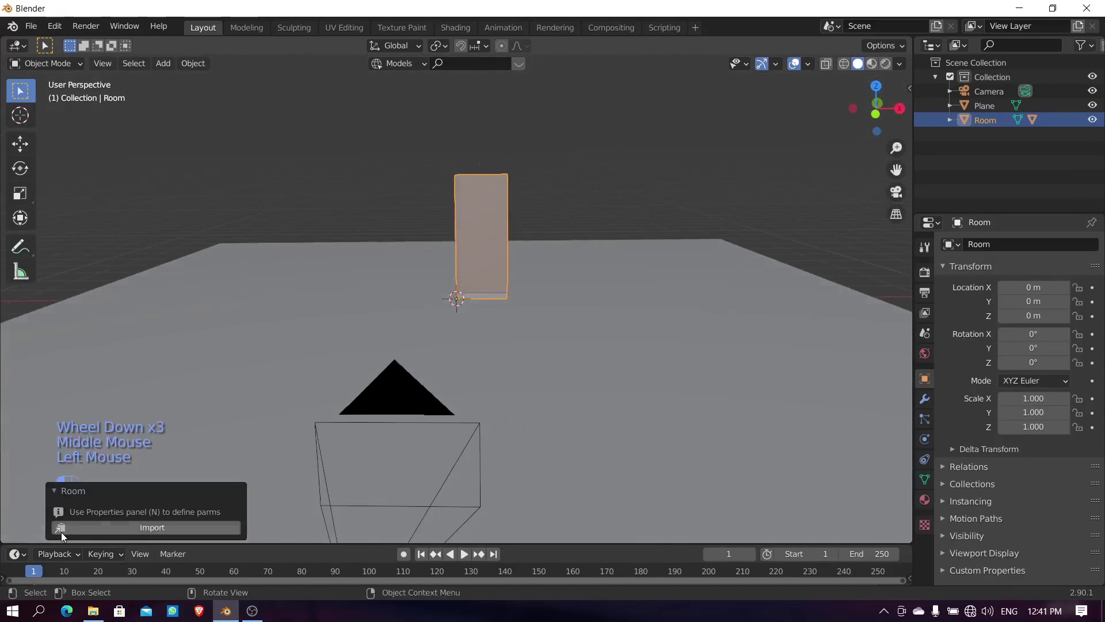
click(140, 529)
middle_drag(551, 302, 508, 292)
scroll(537, 350, down, 2)
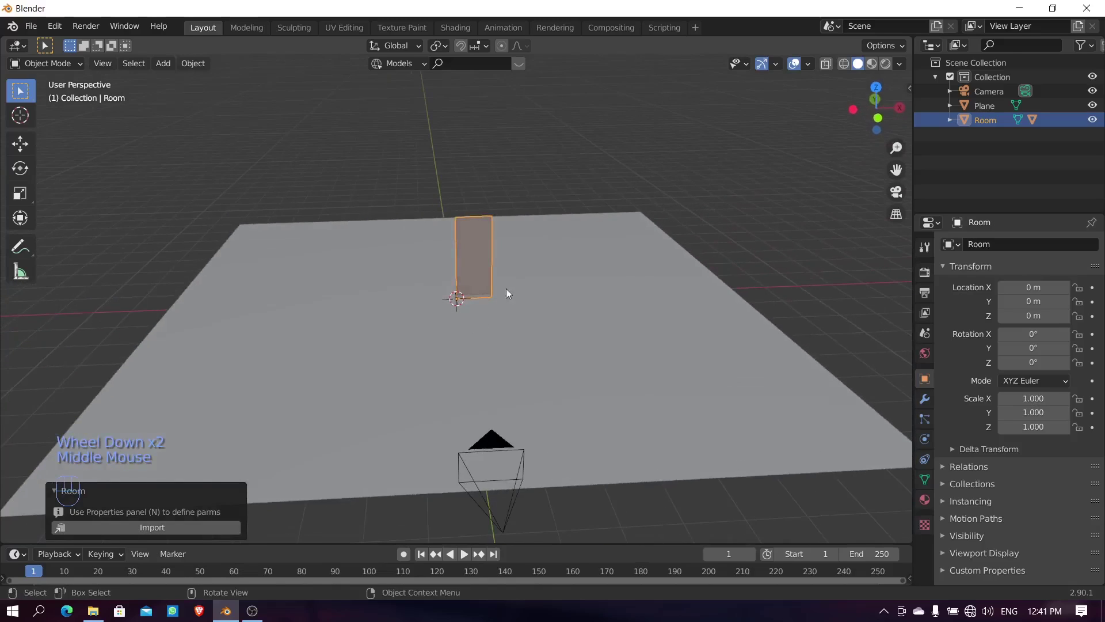
Step: Move the room -10.339 m along the X axis, off the edge of the plane
key(g)
key(x)
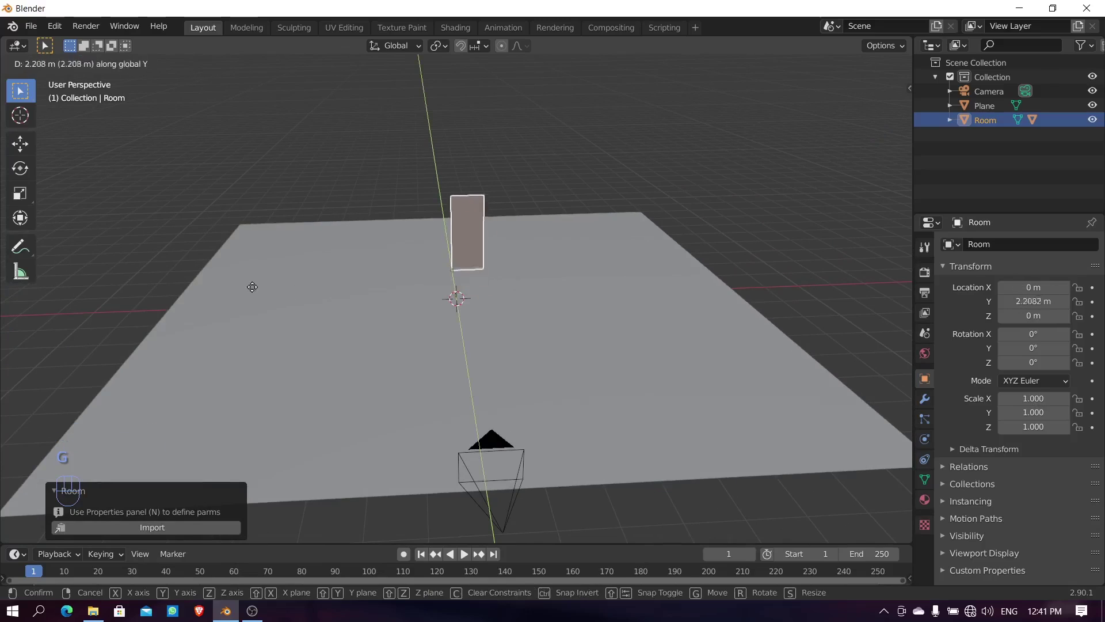
click(127, 280)
Step: Add an Archimesh Door at the 3D cursor
key(shift+a)
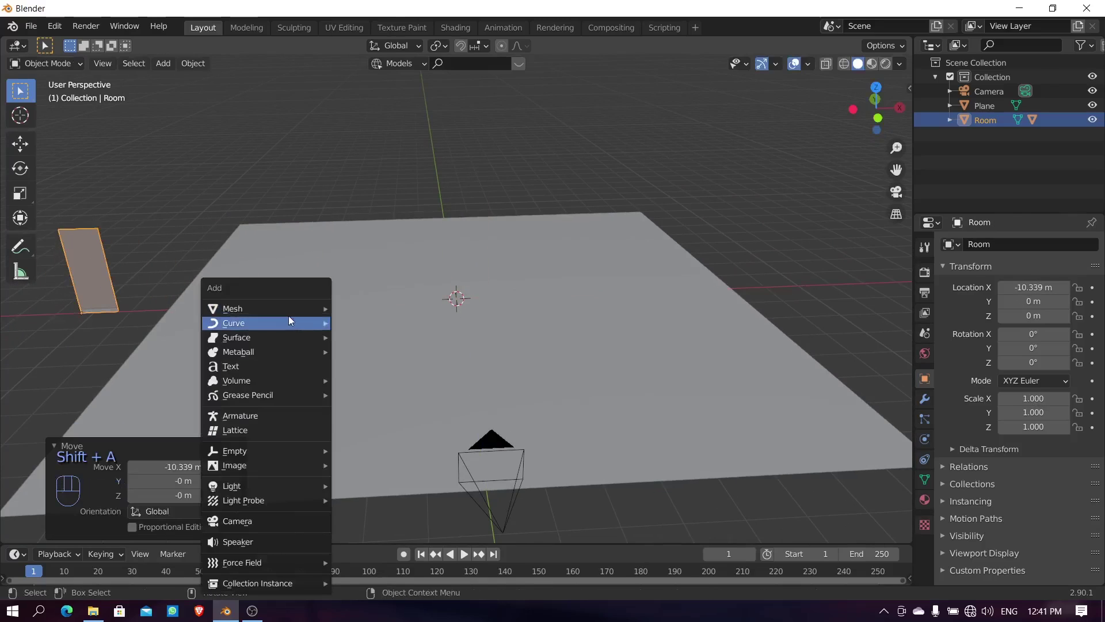
mouse_move(250, 308)
mouse_move(438, 132)
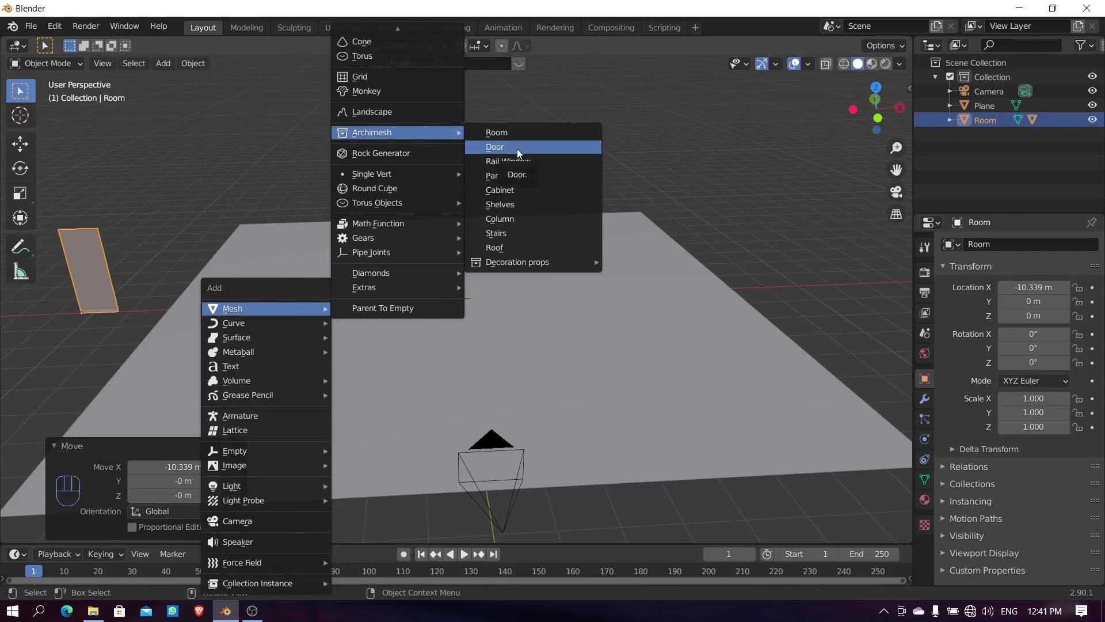
click(517, 148)
Step: Try to move the door along the X axis by its frame, and try moving its baseboard control
key(g)
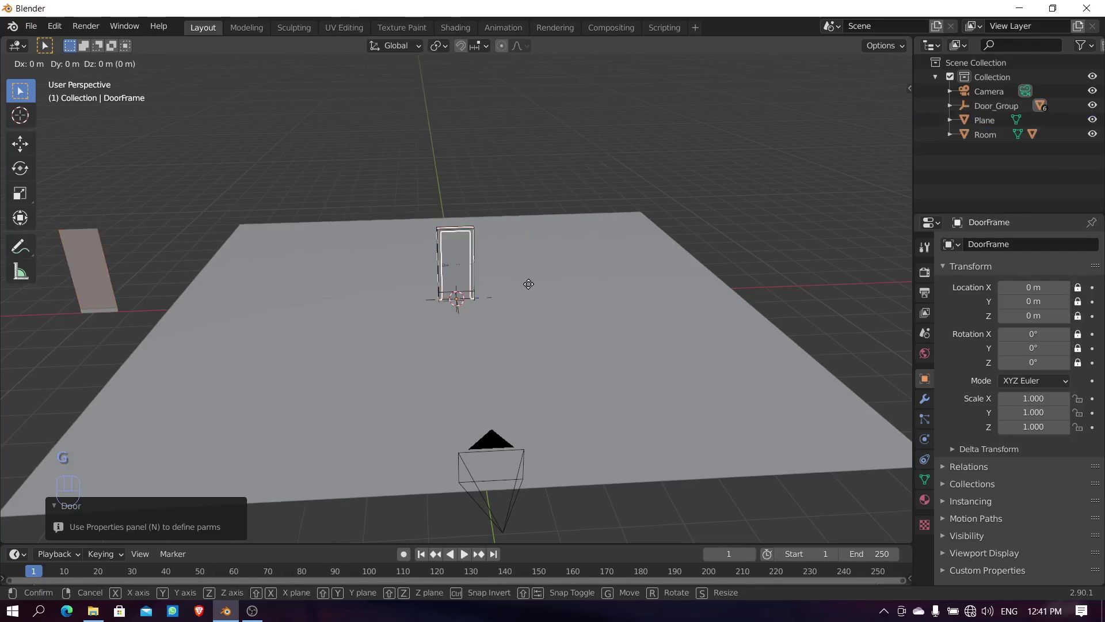
key(x)
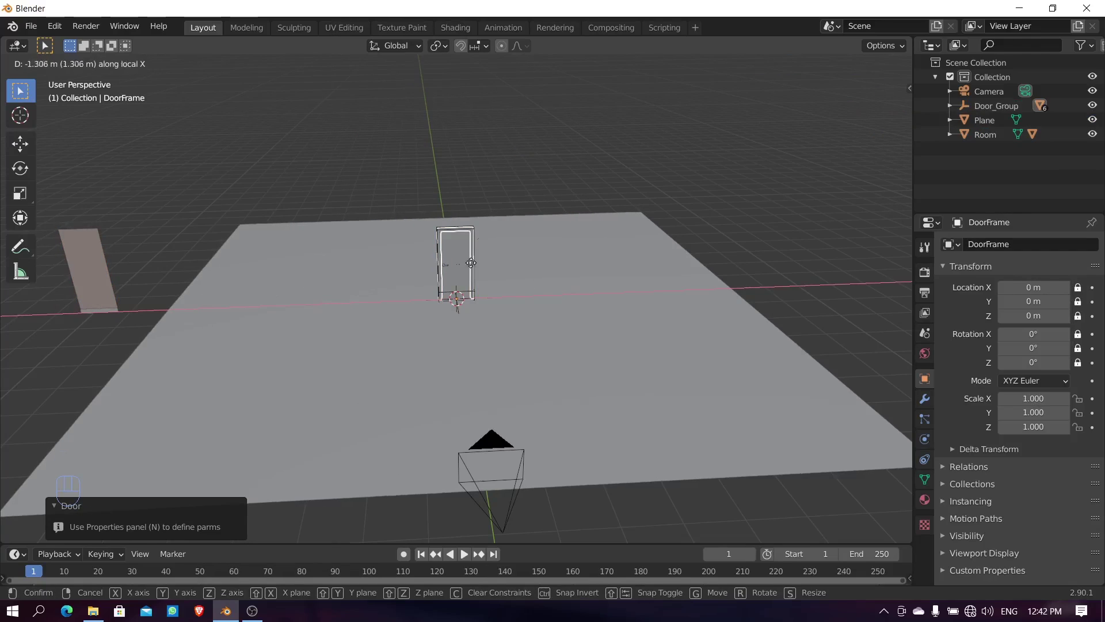
click(470, 263)
key(g)
key(x)
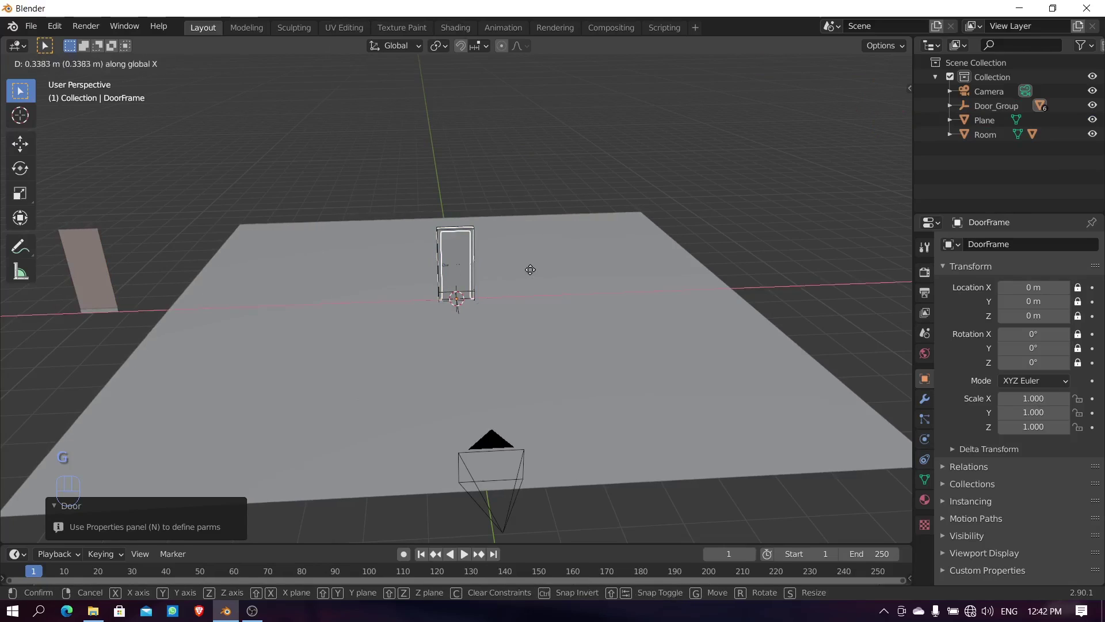
middle_click(530, 269)
scroll(568, 264, up, 6)
middle_drag(568, 264, 469, 271)
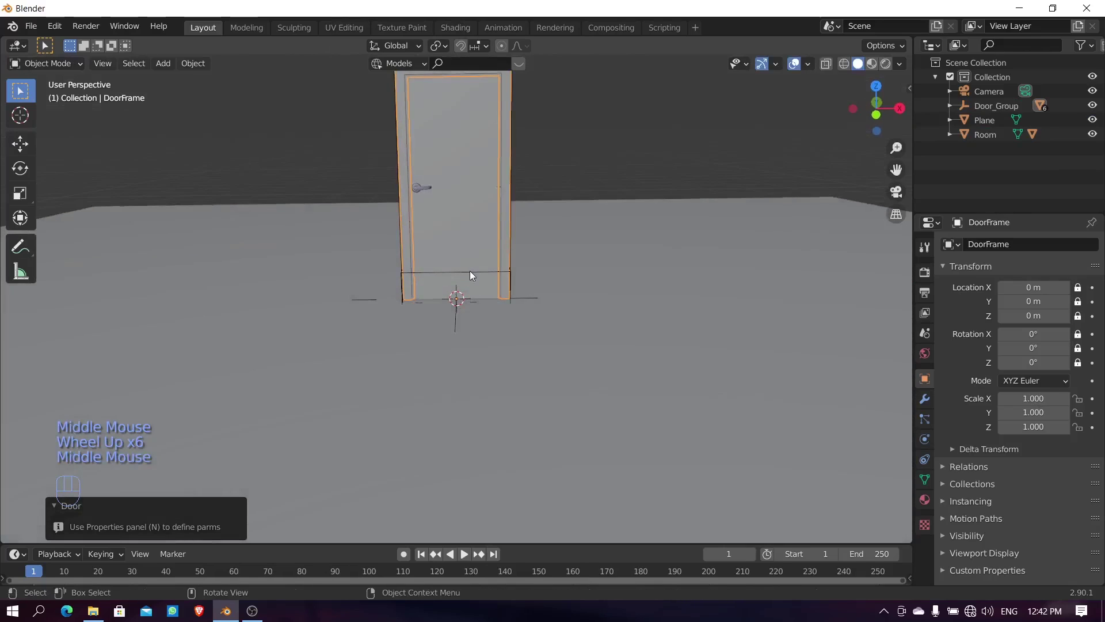
click(470, 274)
key(g)
right_click(574, 278)
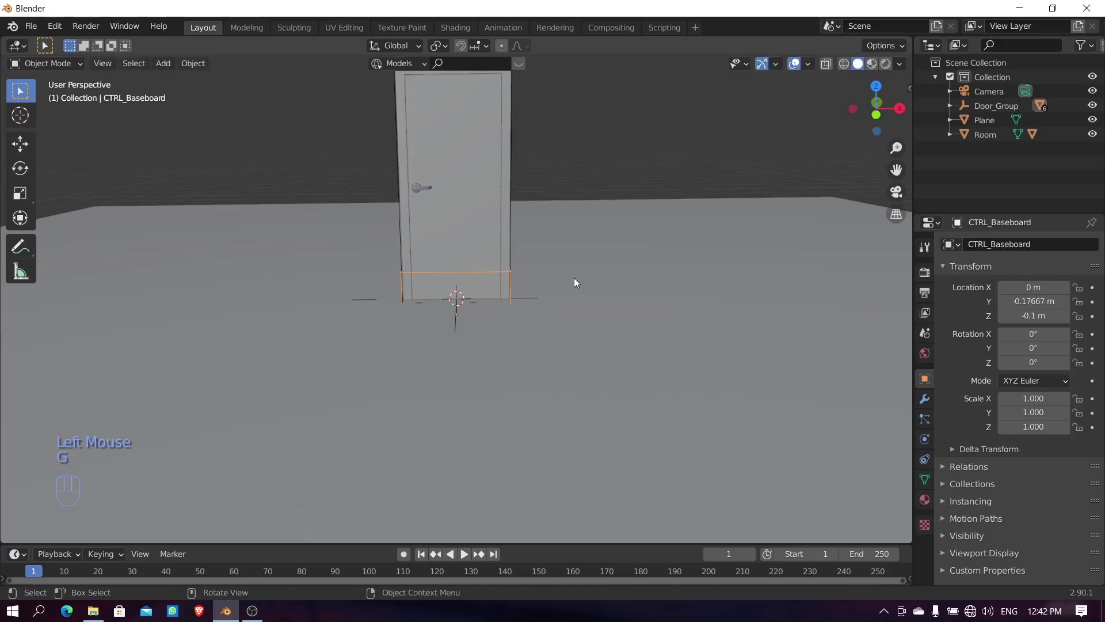
Step: Select the door's parent empty and move the whole door -7.3172 m along the X axis
scroll(575, 282, down, 3)
middle_drag(477, 222, 526, 309)
click(462, 331)
key(g)
key(x)
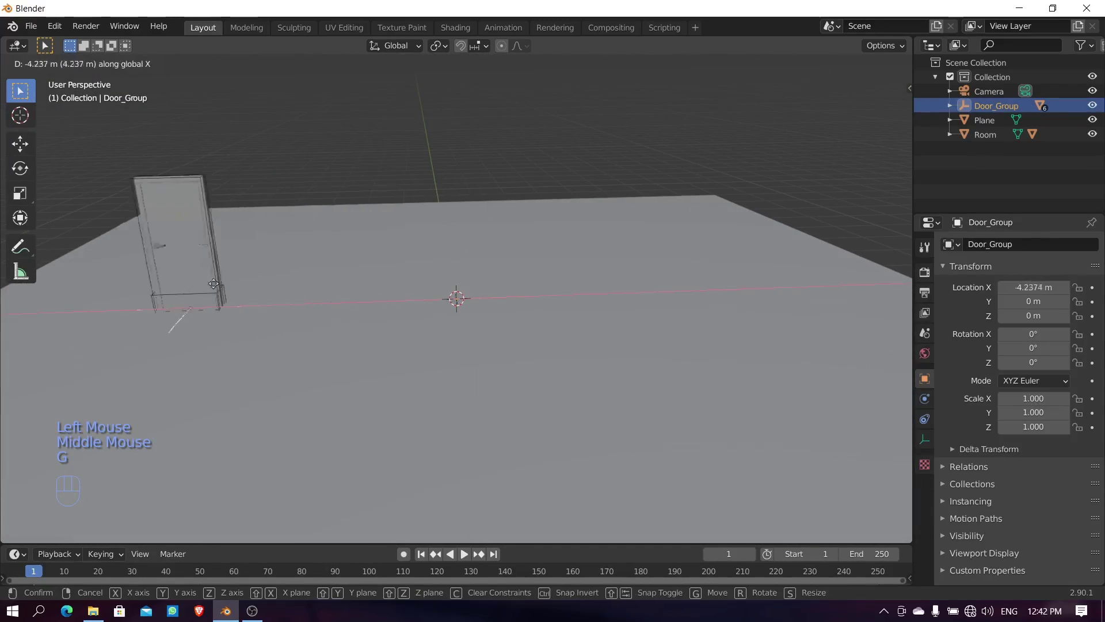
click(178, 321)
Step: Add an Archimesh Rail Window at the 3D cursor
scroll(177, 320, down, 3)
middle_drag(178, 320, 466, 316)
key(shift+a)
mouse_move(451, 308)
mouse_move(604, 133)
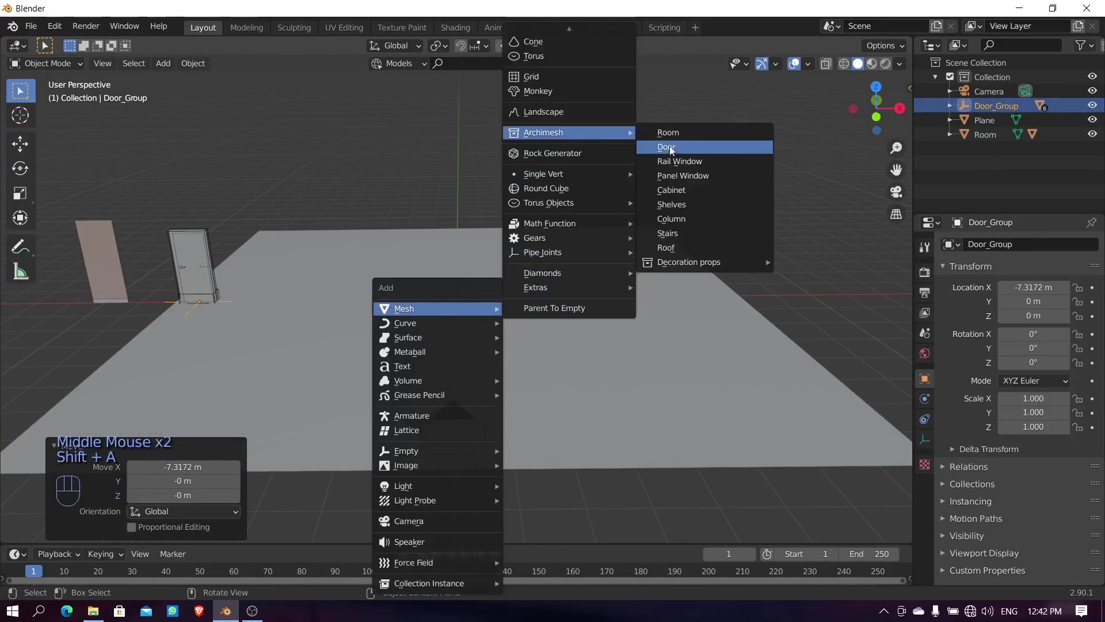
click(670, 161)
Step: Select the rail window's parent empty, move it -4.7001 m along the X axis and scale it by 2.036
scroll(477, 309, up, 3)
middle_drag(478, 309, 541, 355)
click(451, 309)
click(450, 309)
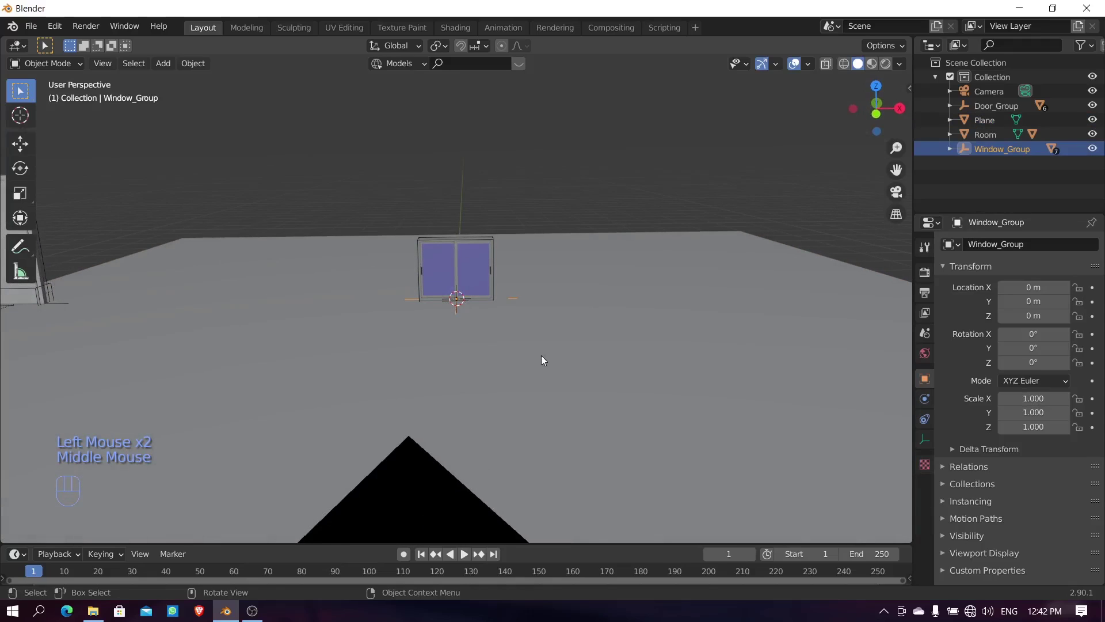
key(g)
key(x)
click(230, 351)
key(s)
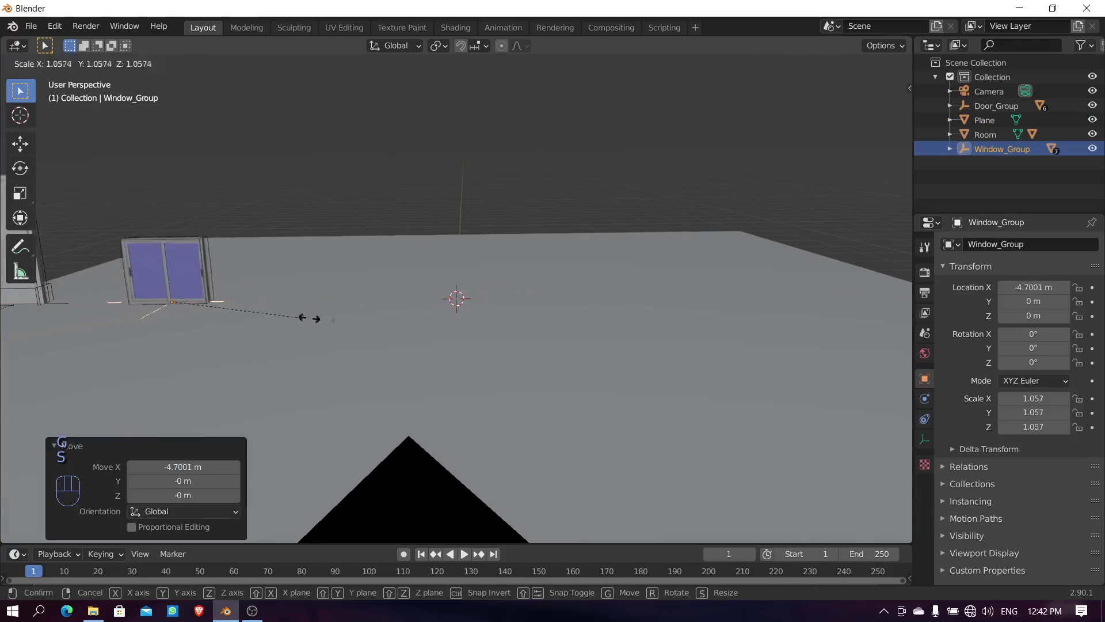
click(481, 318)
Step: Add an Archimesh Panel Window and move it -1.7446 m along the X axis, beside the rail window
key(shift+a)
mouse_move(447, 315)
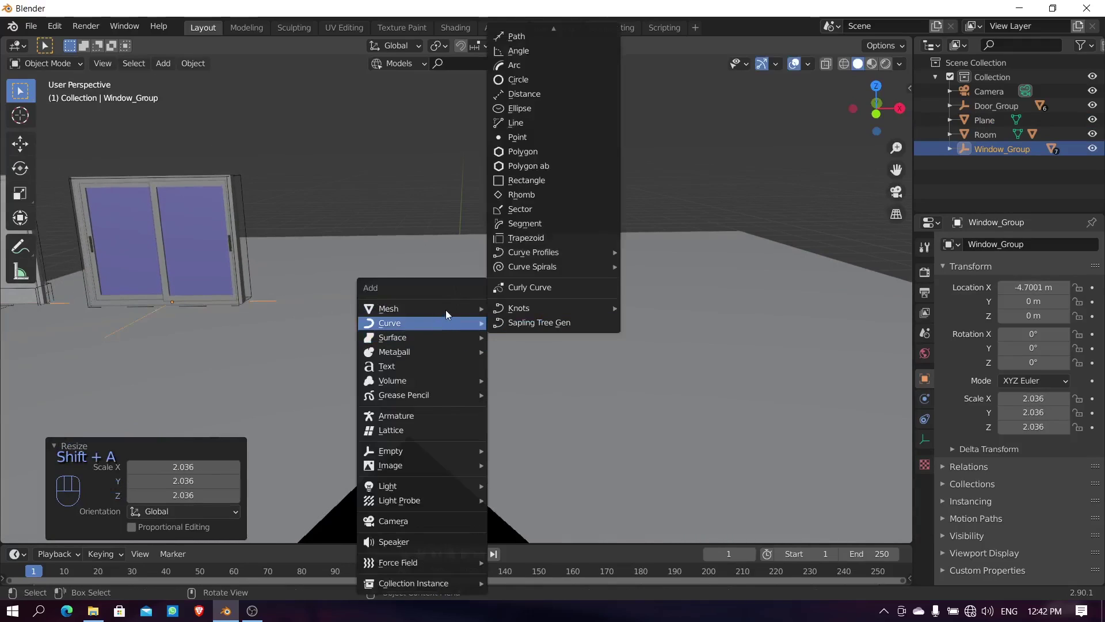
mouse_move(570, 133)
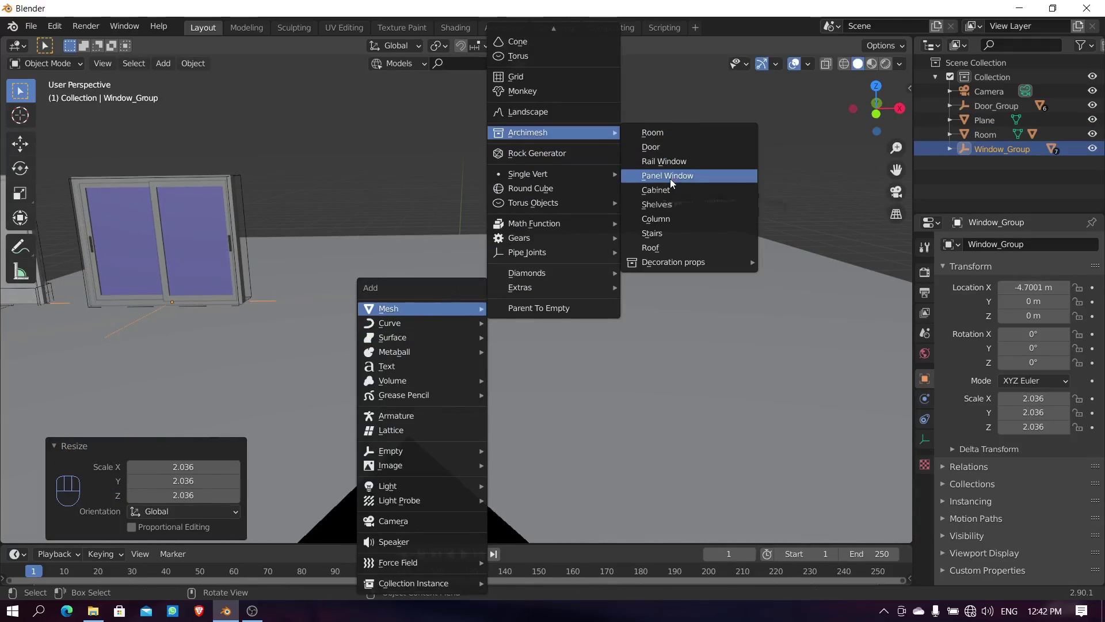
click(670, 175)
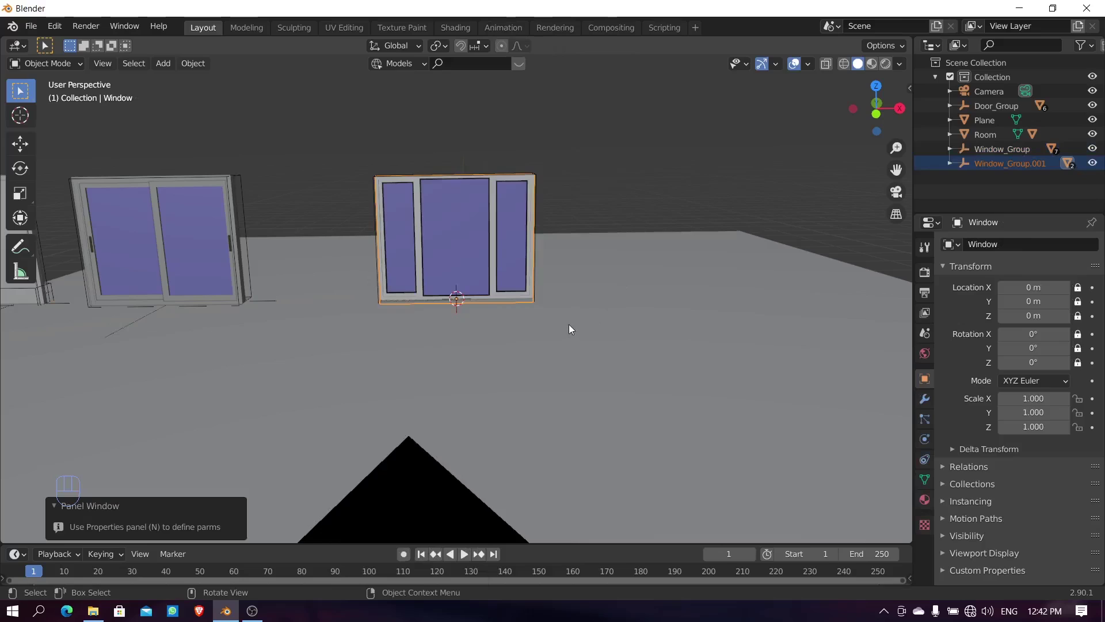
key(g)
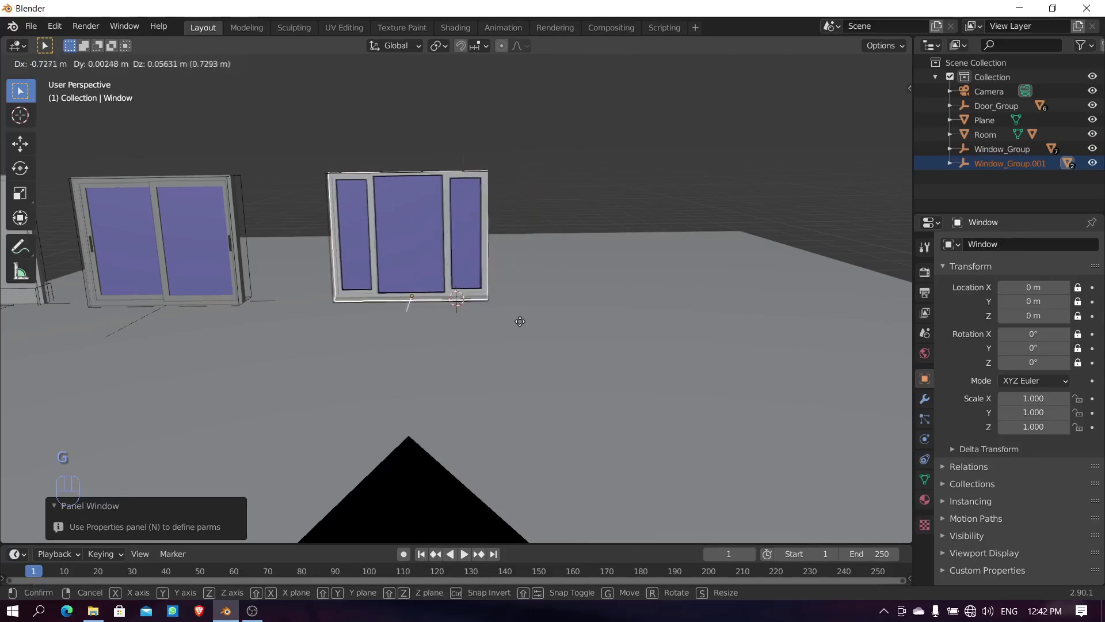
key(x)
click(495, 321)
Step: Add an Archimesh Cabinet at the 3D cursor
key(shift+a)
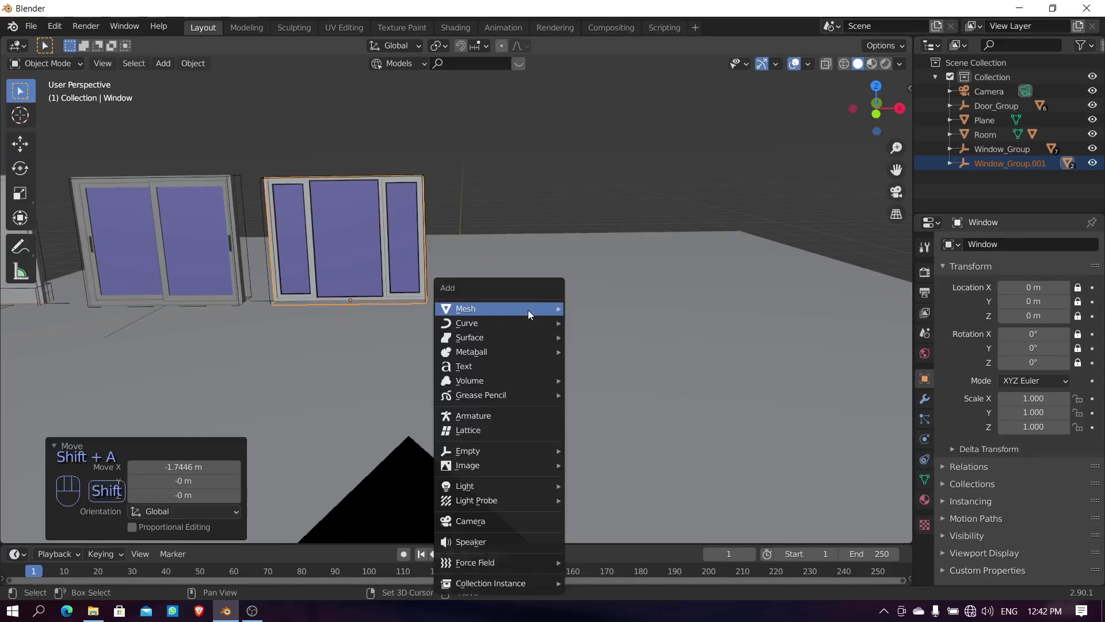
mouse_move(527, 309)
mouse_move(642, 132)
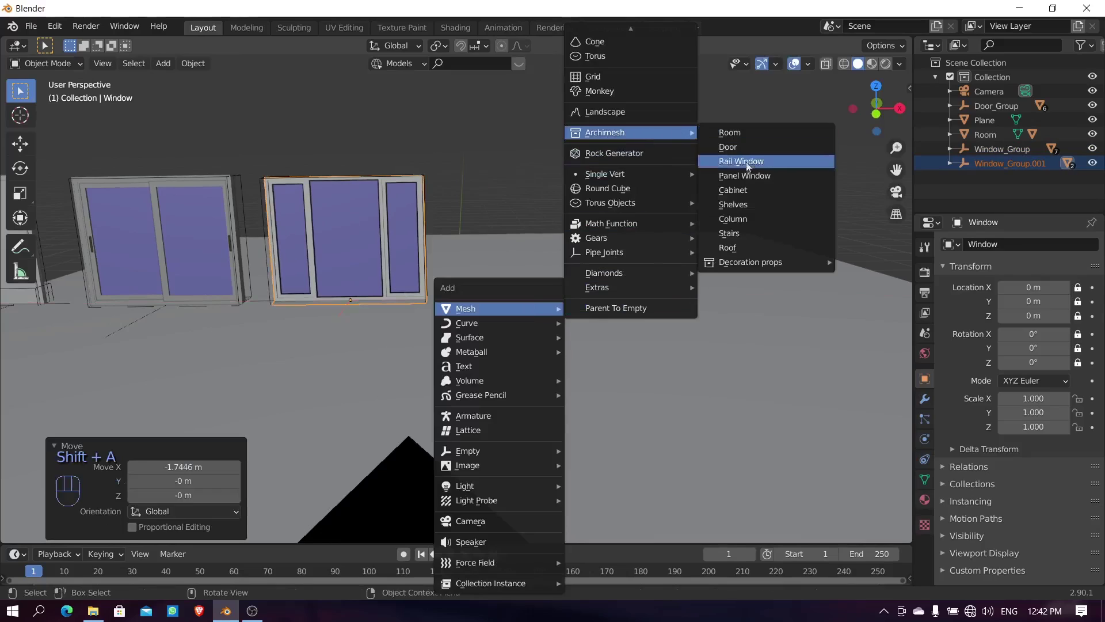
click(747, 193)
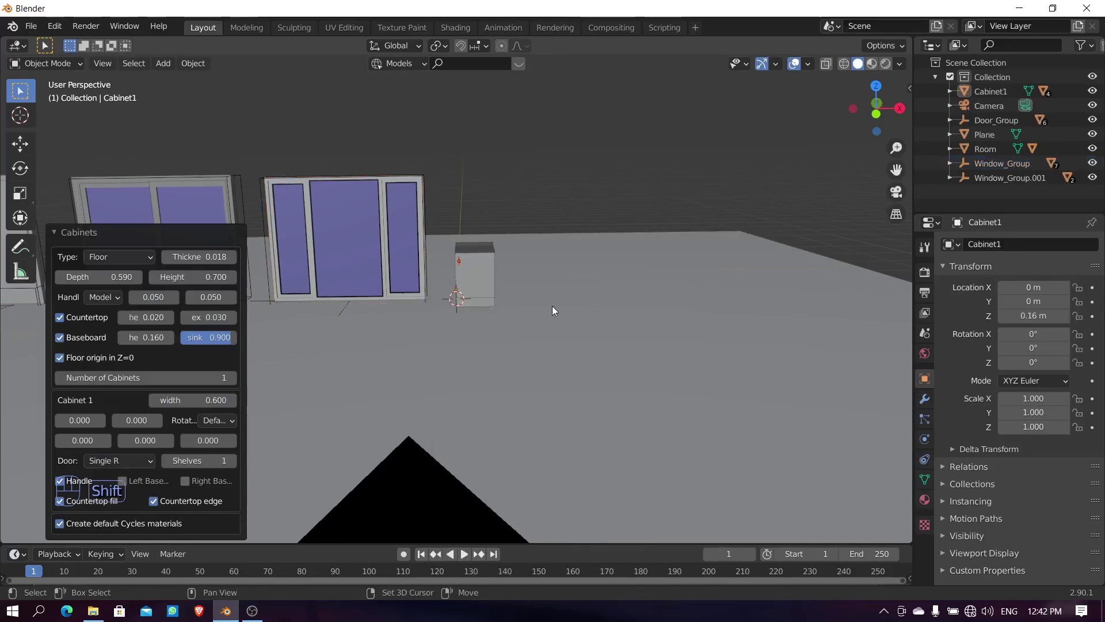
Step: Add Archimesh Shelves and move them 1.2545 m along the X axis, beside the cabinet
key(shift+a)
mouse_move(552, 306)
mouse_move(679, 483)
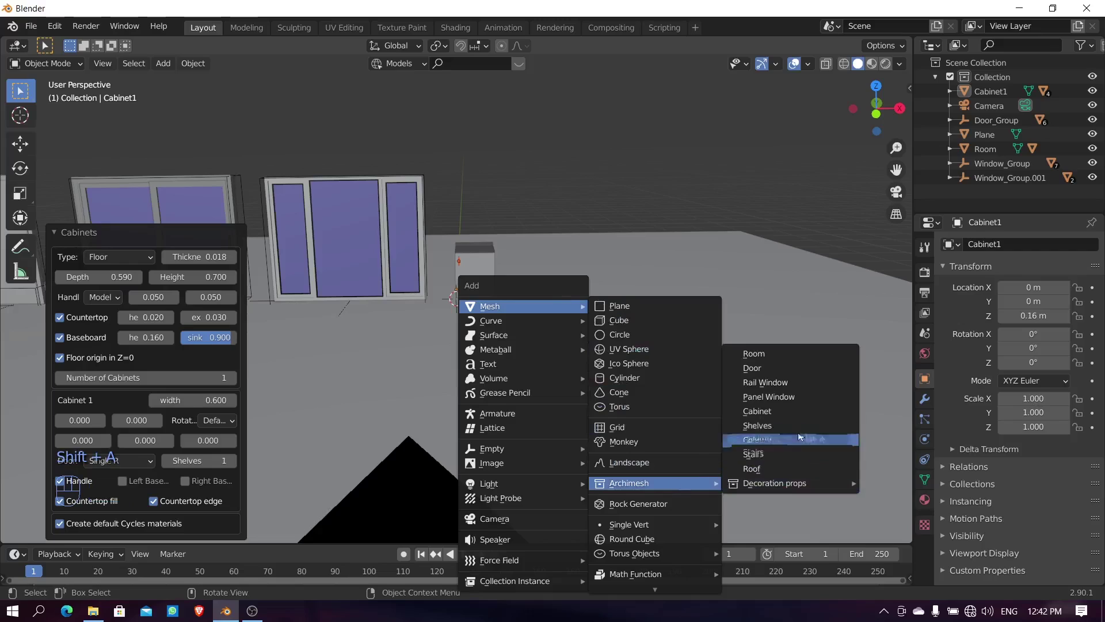
click(797, 425)
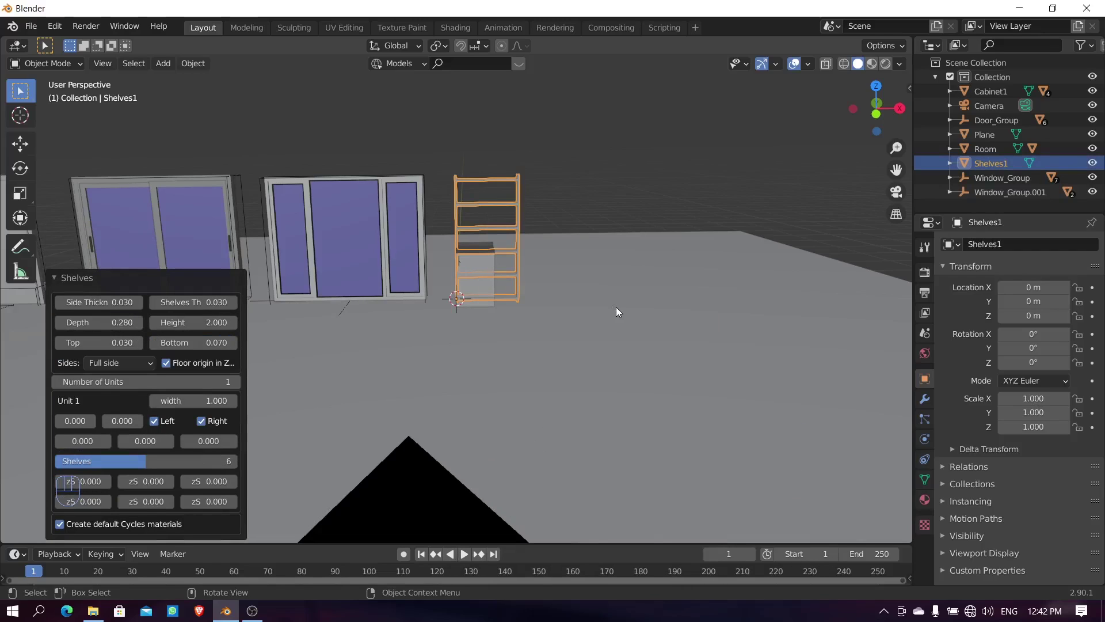
key(g)
key(x)
click(584, 342)
Step: Add an Archimesh Column and move it 3.1775 m along the X axis, beyond the shelves
key(shift+a)
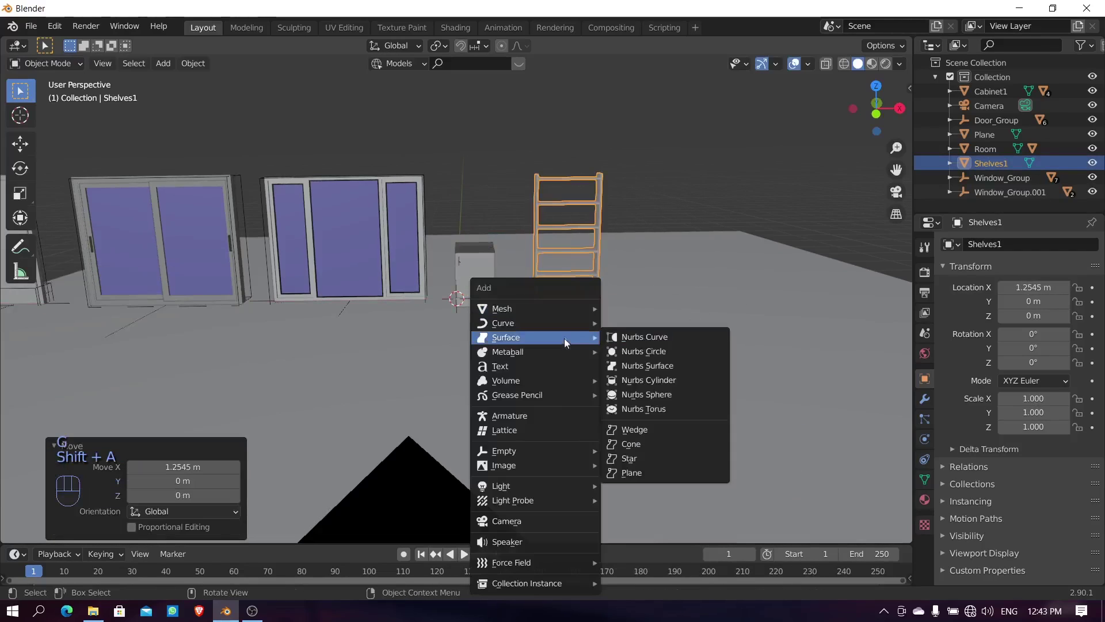
mouse_move(543, 308)
mouse_move(693, 133)
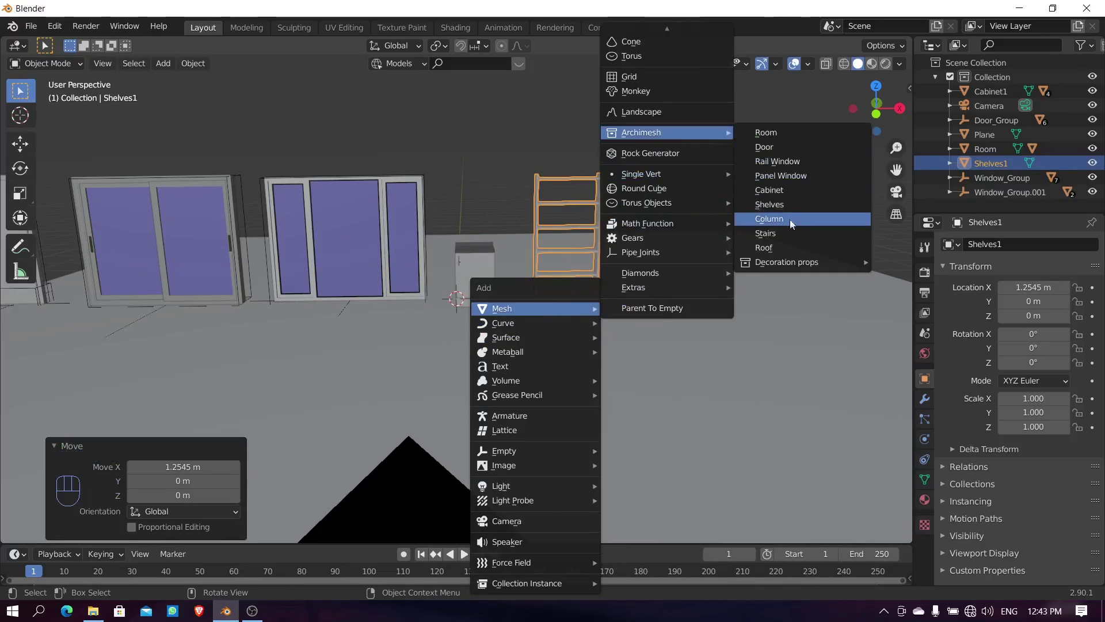
click(790, 219)
key(g)
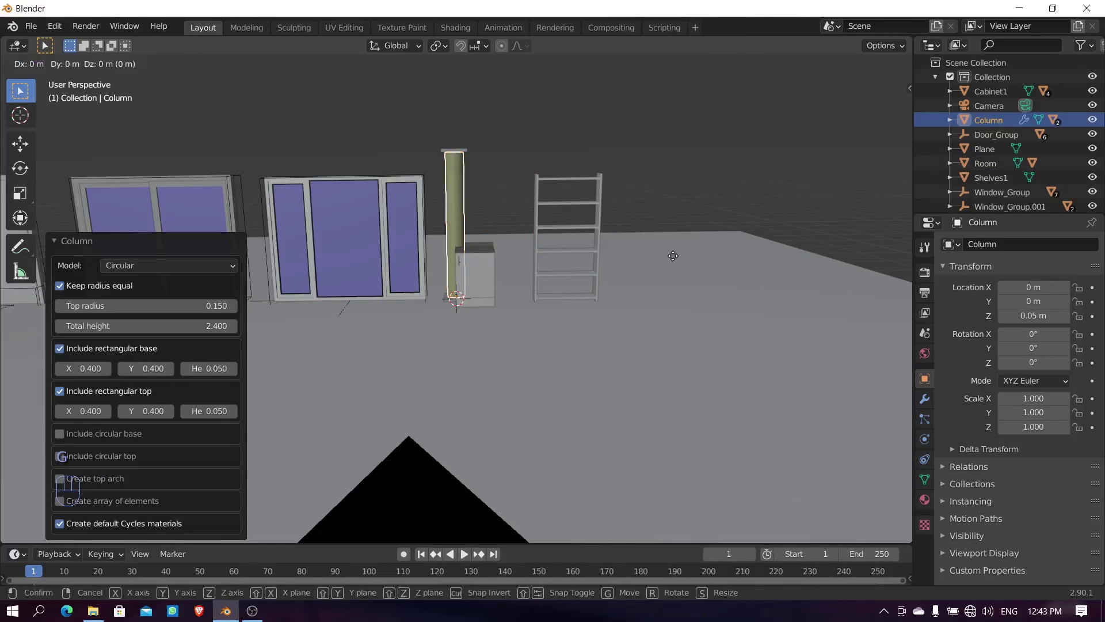
key(x)
click(842, 259)
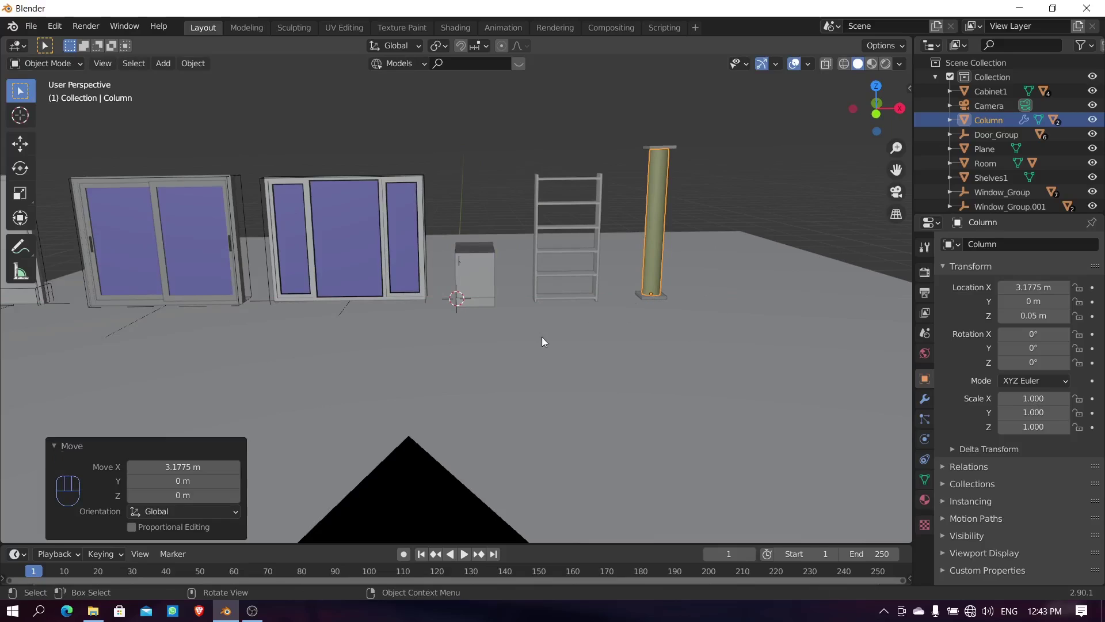
Step: Add Archimesh Stairs and set the number of steps to 11
key(shift+a)
mouse_move(560, 306)
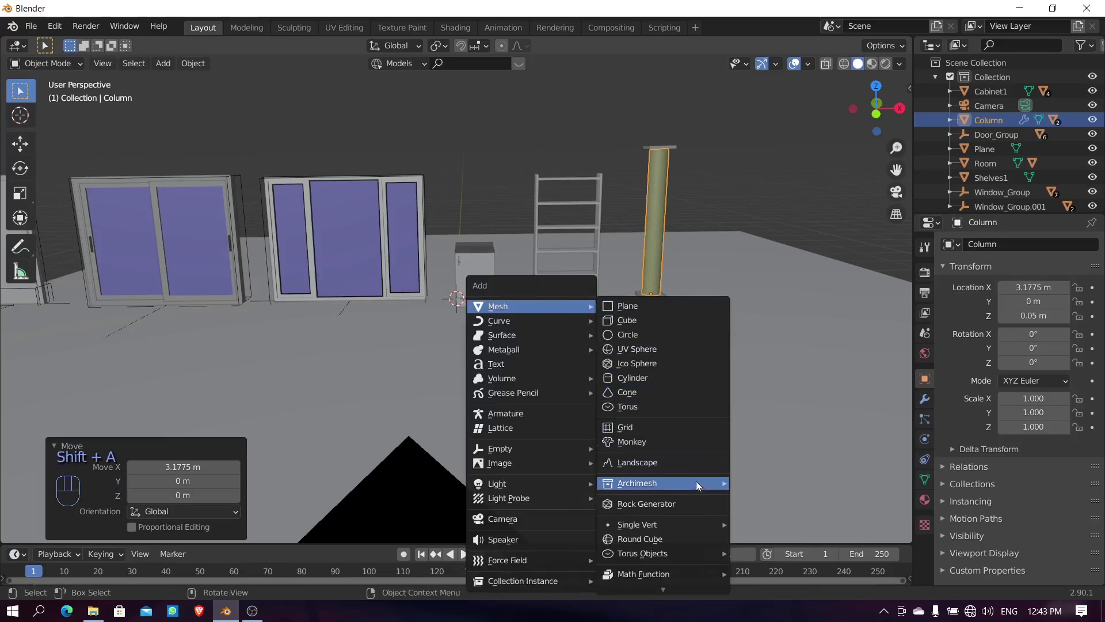
mouse_move(661, 483)
mouse_move(804, 481)
click(802, 454)
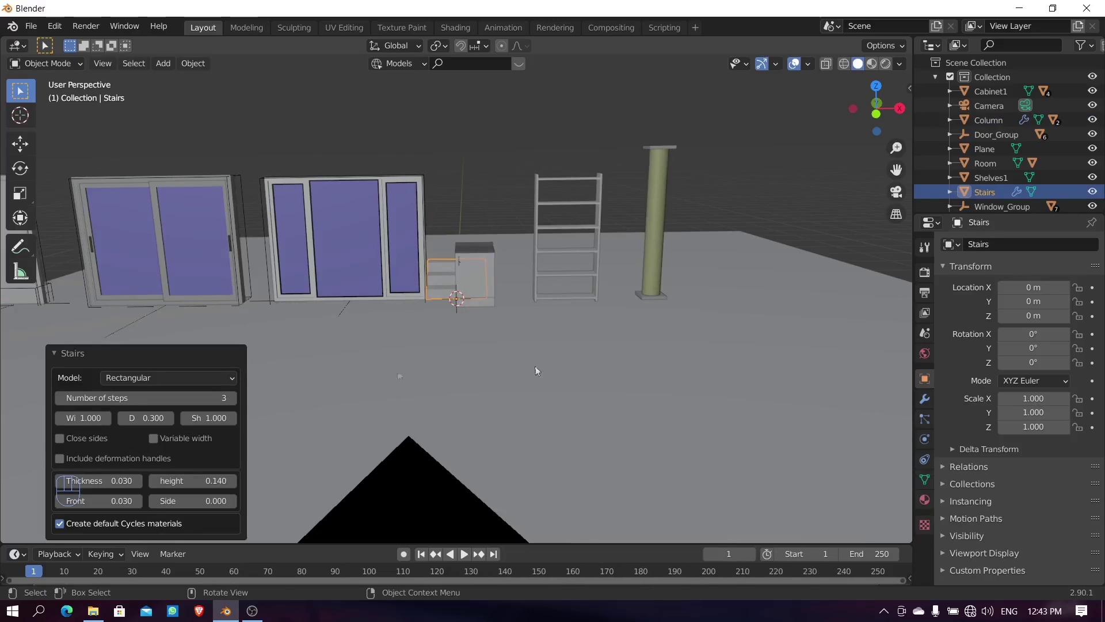
click(232, 397)
click(232, 398)
click(231, 398)
click(232, 398)
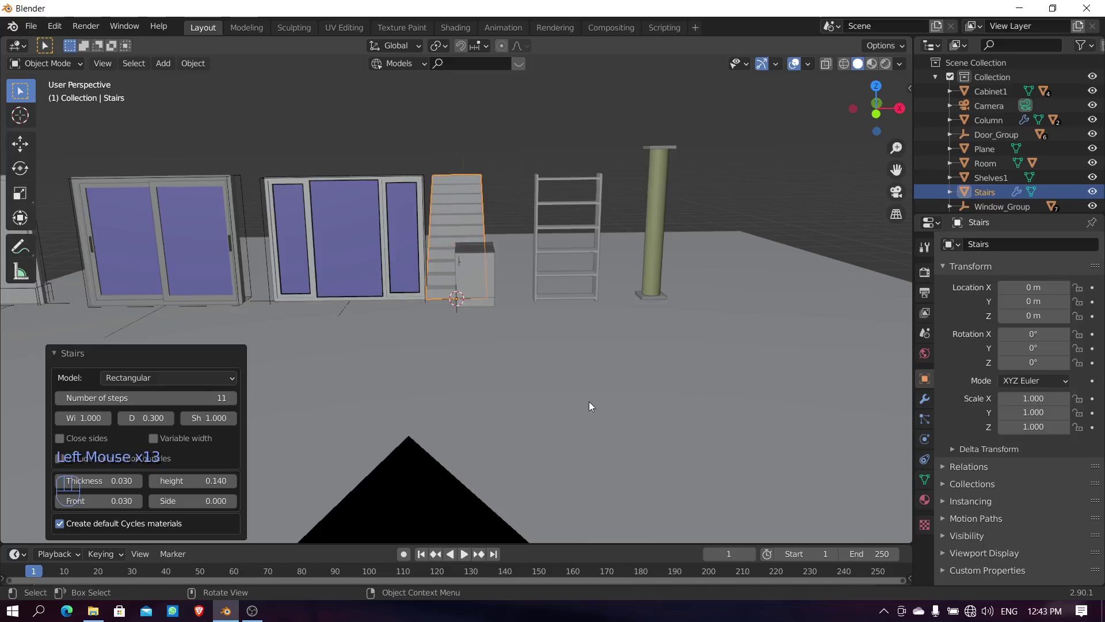
Step: Move the stairs 5.4269 m along the X axis, past the column
key(g)
key(x)
click(863, 385)
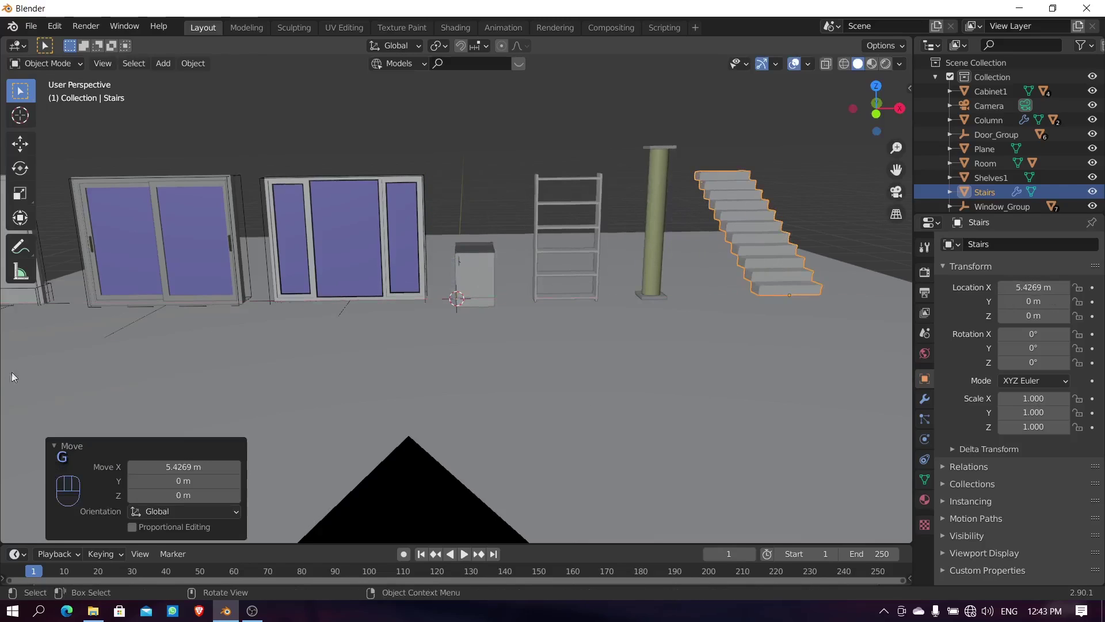
Step: Add an Archimesh Roof and extend it into a long strip of tiles along the X axis
key(shift+a)
mouse_move(369, 308)
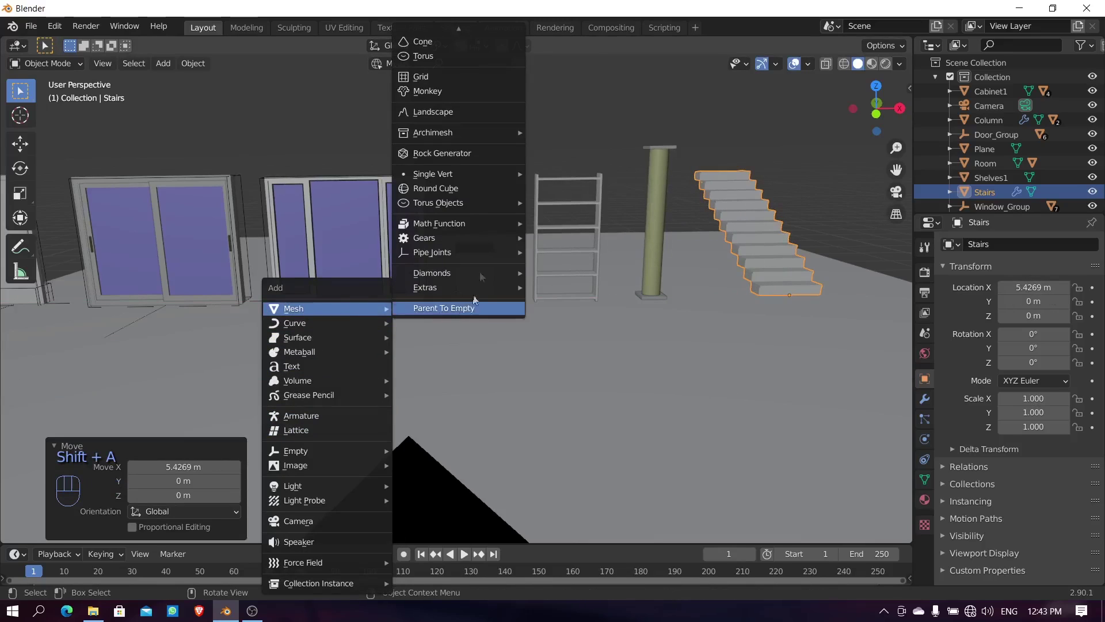
mouse_move(472, 133)
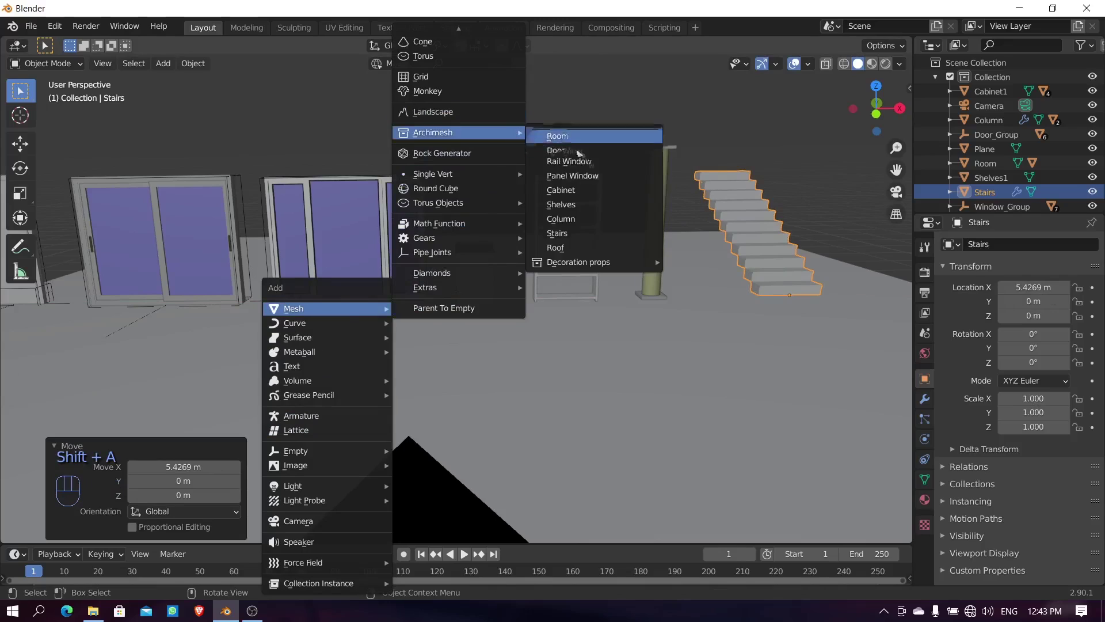
click(619, 248)
drag(202, 399, 665, 383)
middle_drag(618, 365, 711, 403)
scroll(567, 419, down, 3)
click(728, 353)
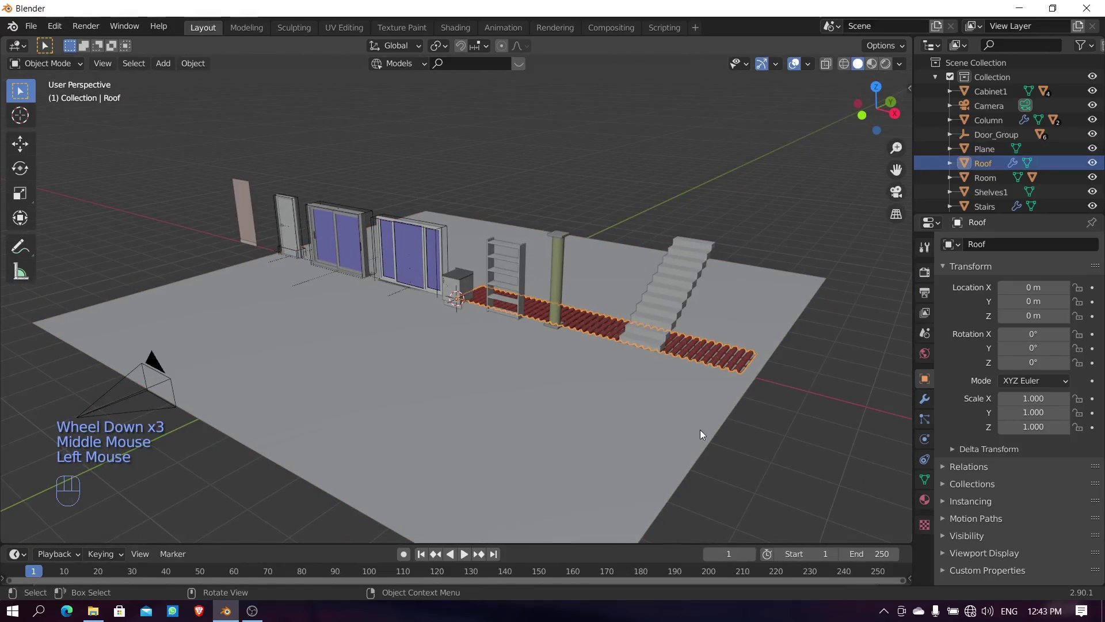
Step: Move the tiled roof 6.9558 m along the X axis, beyond the stairs
key(g)
key(x)
click(30, 413)
scroll(518, 380, down, 3)
middle_drag(535, 379, 408, 408)
Step: Add the Archimesh Books decoration prop and move it -1.3666 m along the Y axis, in front of the cabinet
key(shift+a)
mouse_move(403, 309)
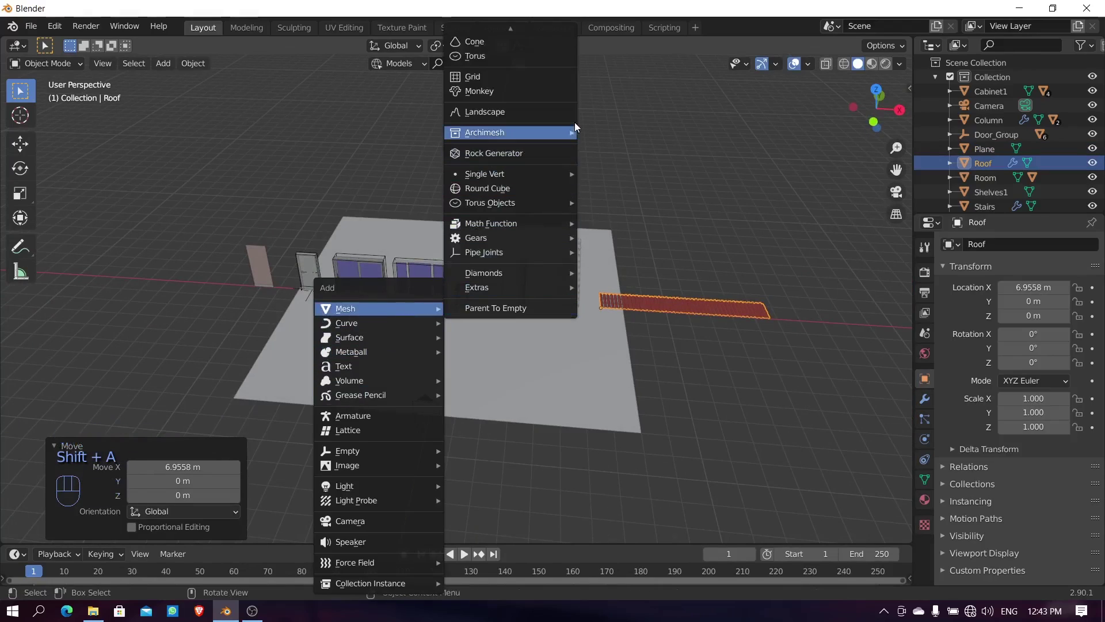
mouse_move(569, 133)
mouse_move(662, 260)
click(751, 260)
scroll(476, 418, up, 3)
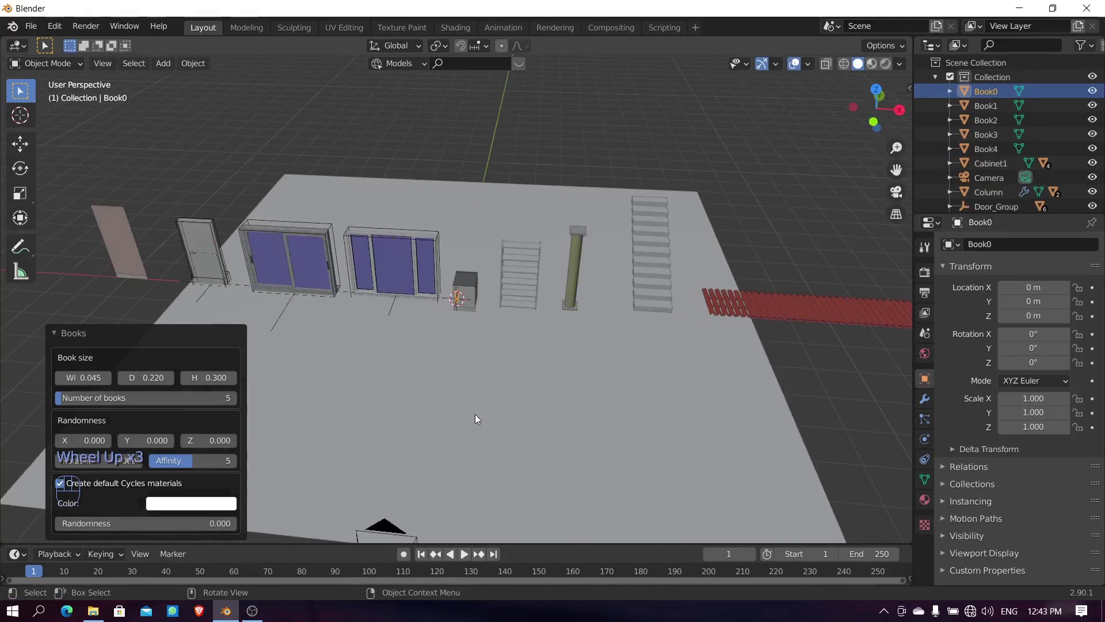
key(g)
key(y)
click(466, 421)
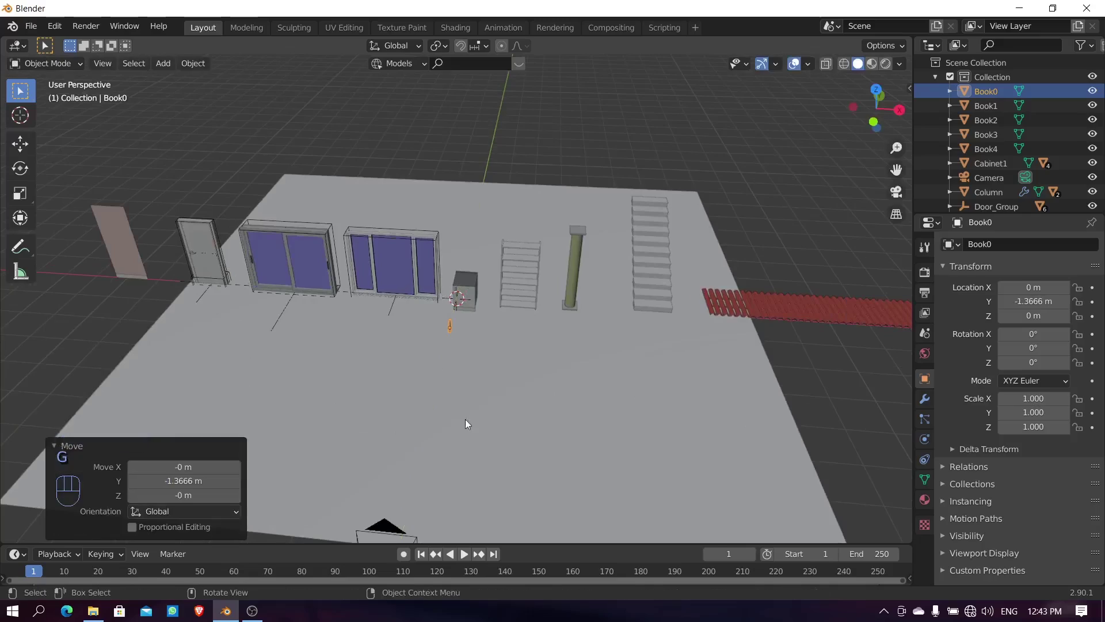
Step: Examine the row of books up close
scroll(465, 419, up, 6)
middle_drag(464, 419, 202, 384)
scroll(204, 384, up, 3)
scroll(341, 483, down, 3)
middle_drag(341, 484, 458, 476)
scroll(535, 374, down, 3)
middle_drag(507, 397, 472, 448)
Step: Add the Archimesh Lamp decoration prop and move it -2.325 m along the Y axis, in front of the books
key(shift+a)
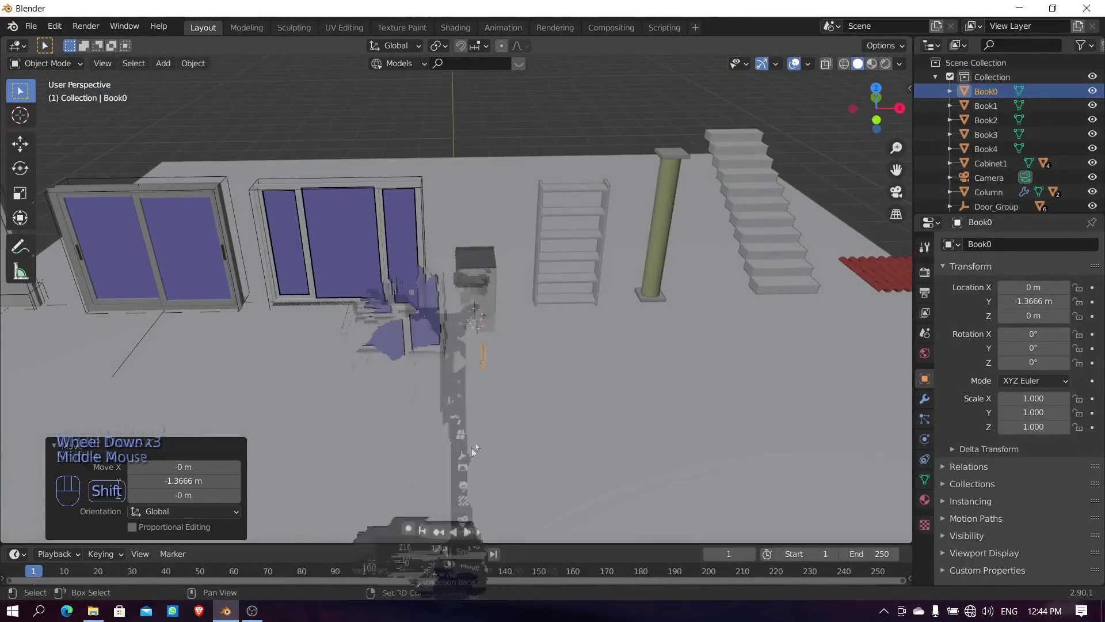
mouse_move(426, 308)
mouse_move(612, 134)
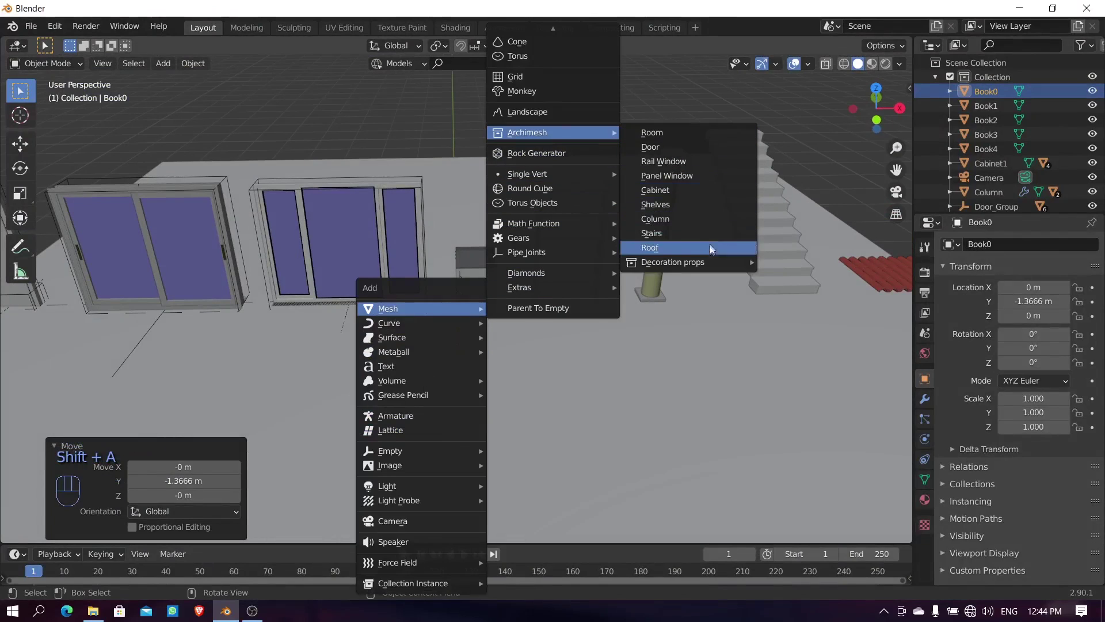
mouse_move(719, 262)
click(786, 275)
key(g)
key(y)
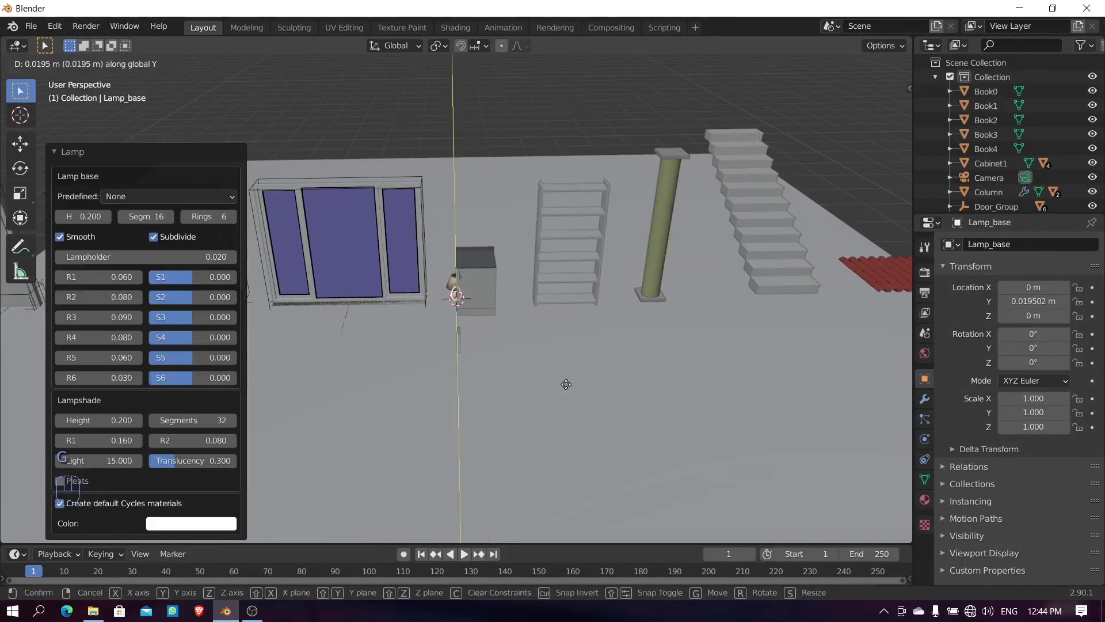
click(565, 467)
Step: Add the Archimesh Roller curtains decoration prop
key(shift+a)
mouse_move(513, 309)
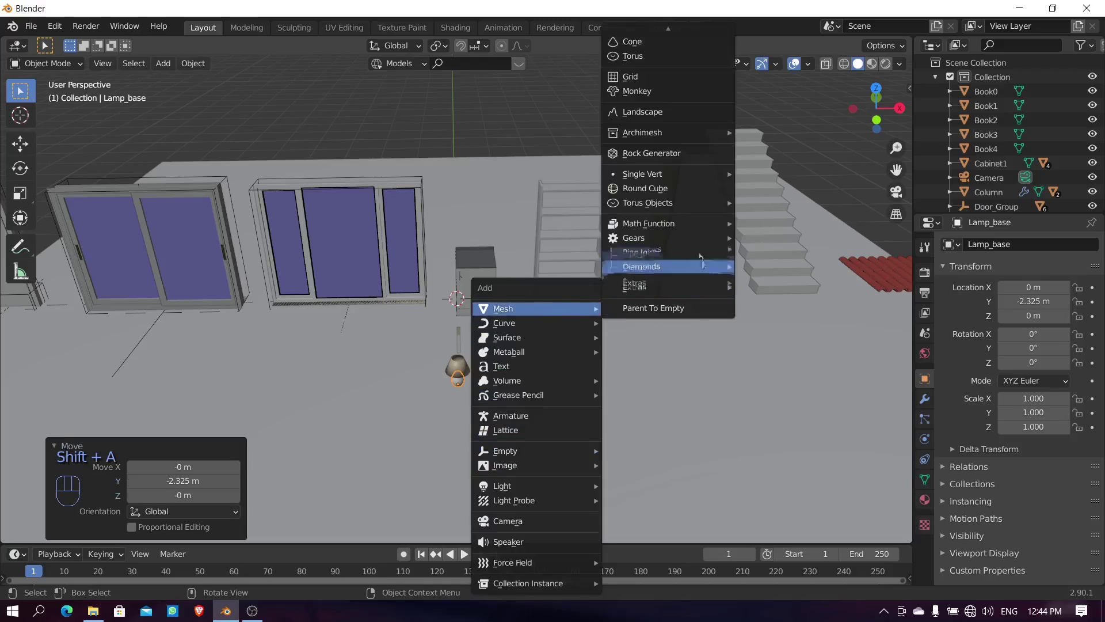
mouse_move(662, 133)
mouse_move(834, 262)
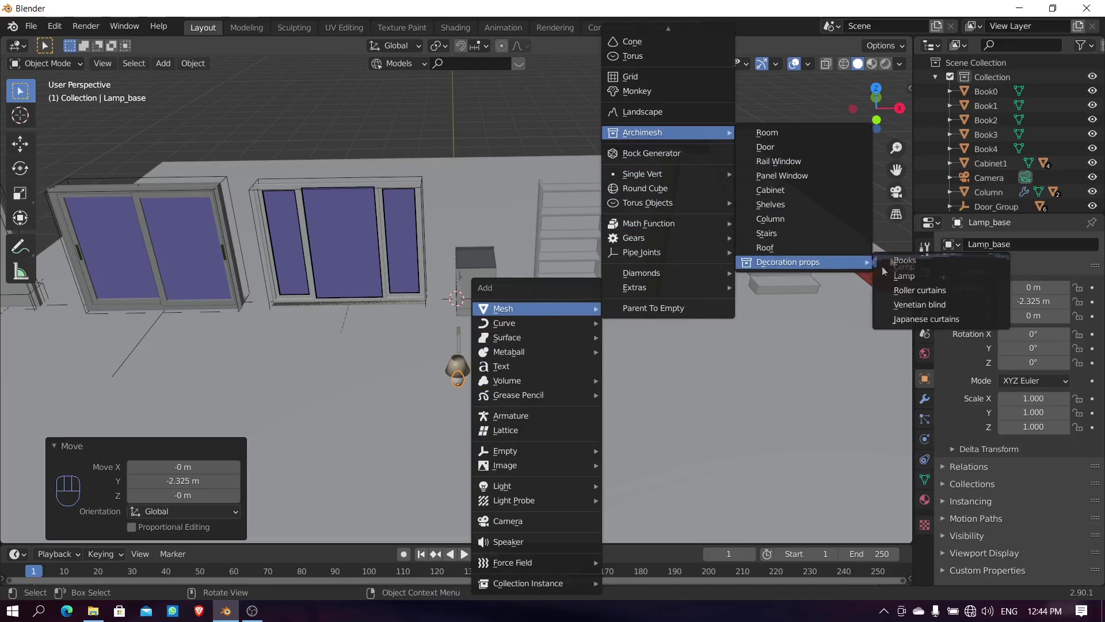
click(920, 290)
scroll(563, 427, down, 2)
middle_drag(562, 427, 524, 395)
Step: Move the roller curtain -3.3606 m along the Y axis and raise it 2.1678 m along the Z axis
key(g)
key(y)
click(454, 461)
middle_drag(454, 462, 507, 381)
key(g)
key(z)
click(518, 261)
middle_drag(518, 262, 482, 412)
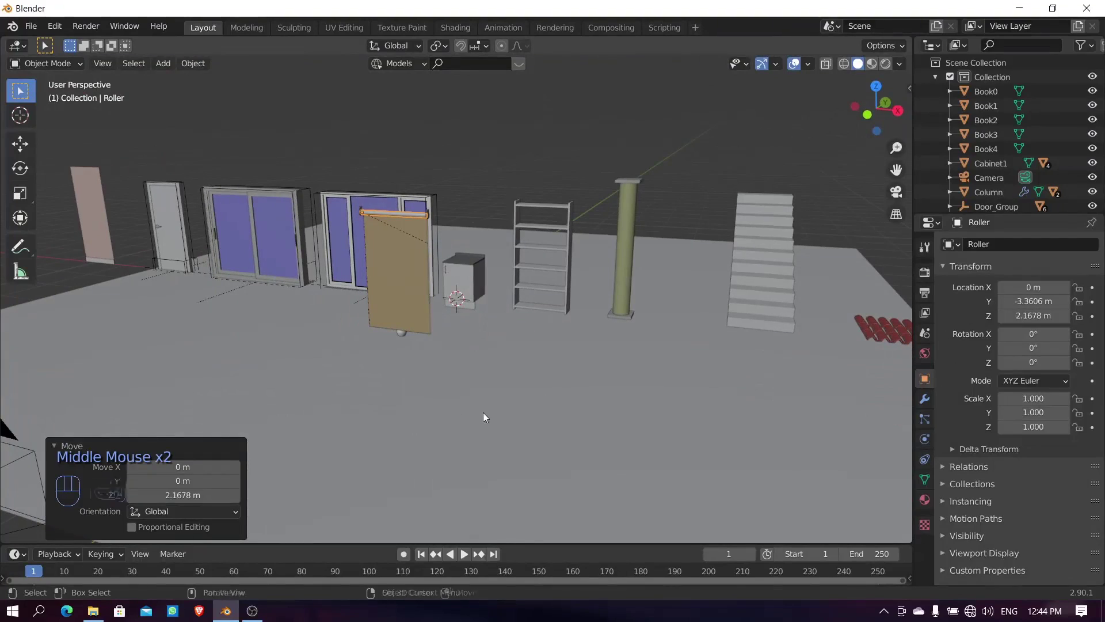
Step: Add the Archimesh Venetian blind decoration prop
key(shift+a)
key(Escape)
key(shift+a)
mouse_move(500, 310)
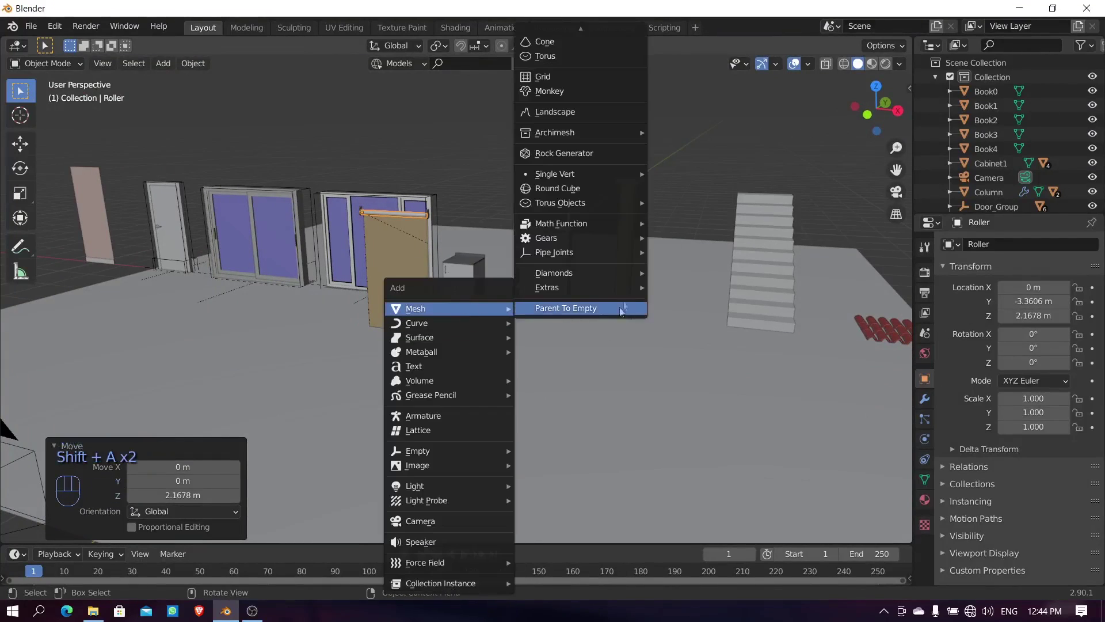
mouse_move(622, 130)
mouse_move(719, 261)
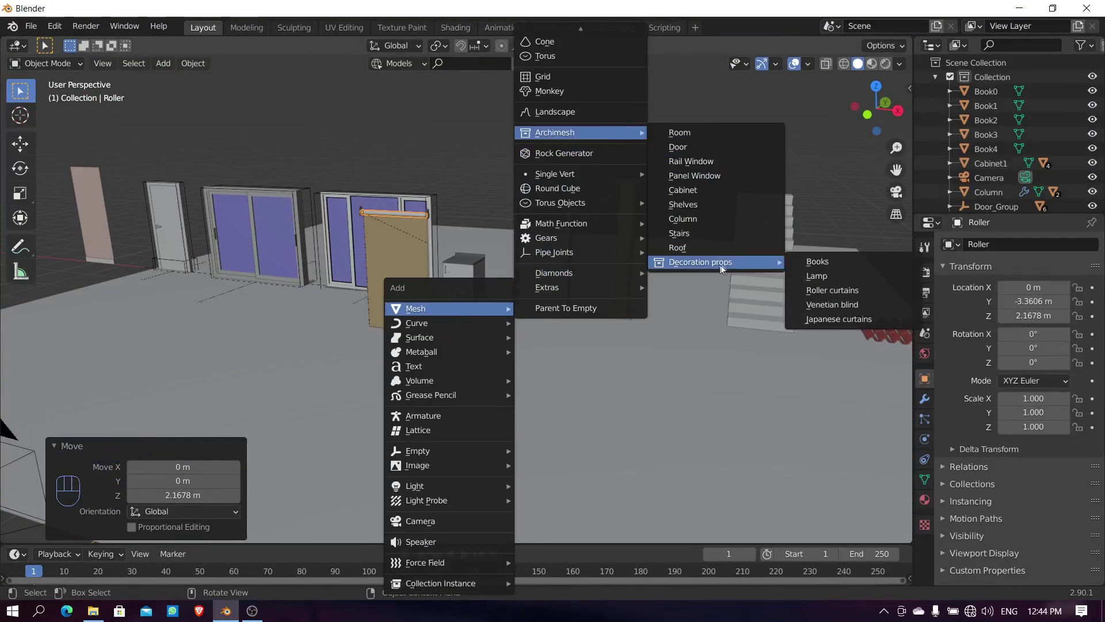
click(849, 311)
Step: Raise the Venetian blind 2.4529 m along the Z axis and move it -4.8501 m along the Y axis
key(g)
key(z)
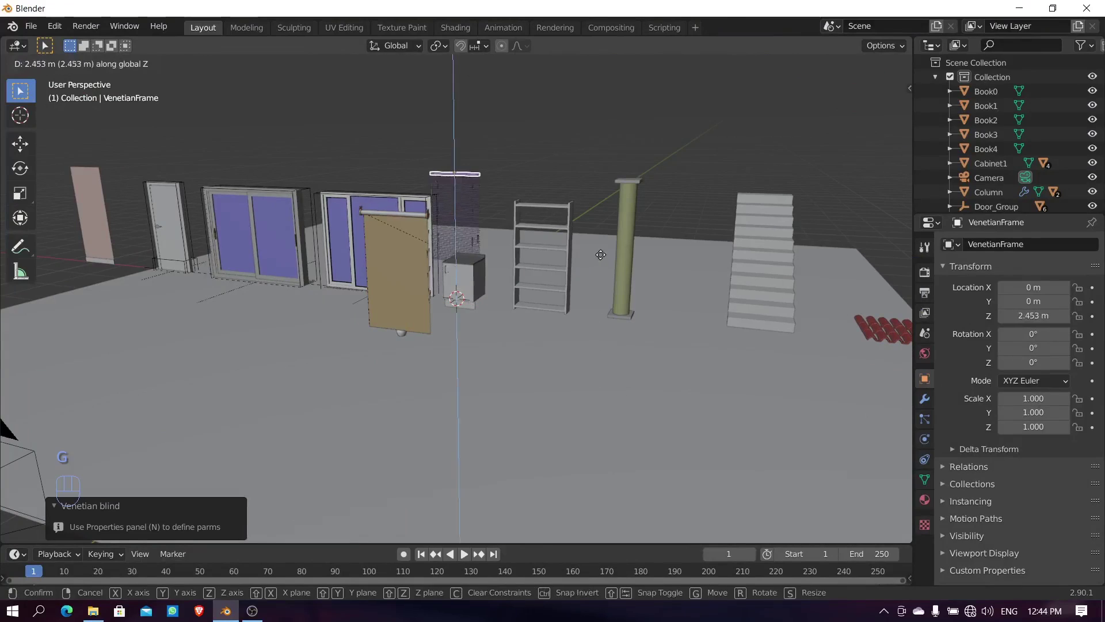
click(601, 255)
key(g)
key(y)
click(458, 397)
Step: Add the Archimesh Japanese curtains decoration prop
key(shift+a)
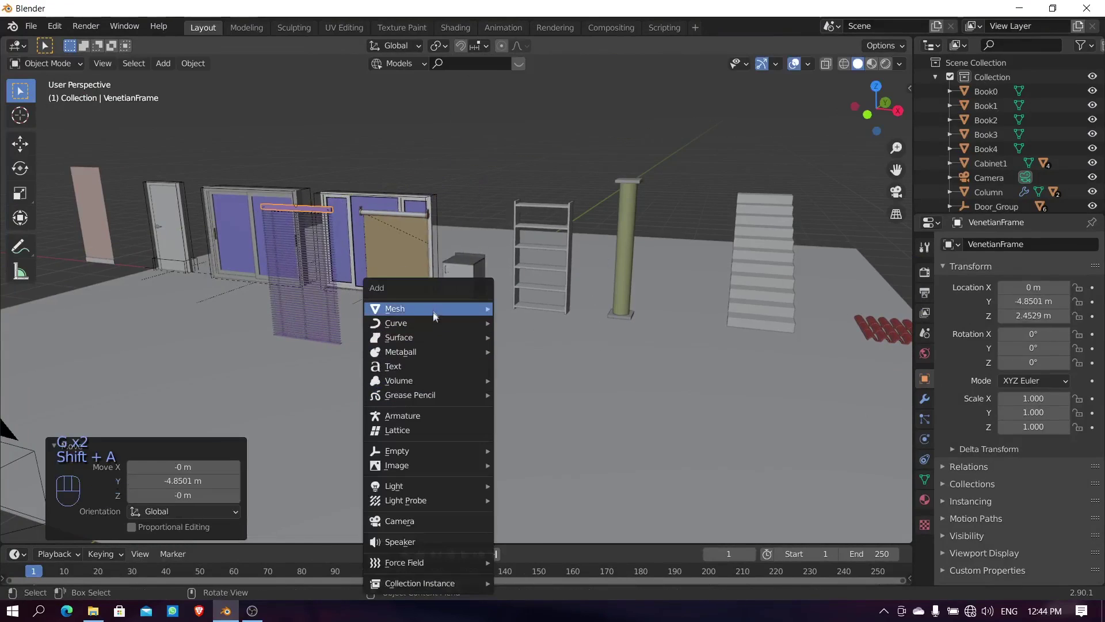
mouse_move(435, 315)
mouse_move(576, 132)
mouse_move(720, 262)
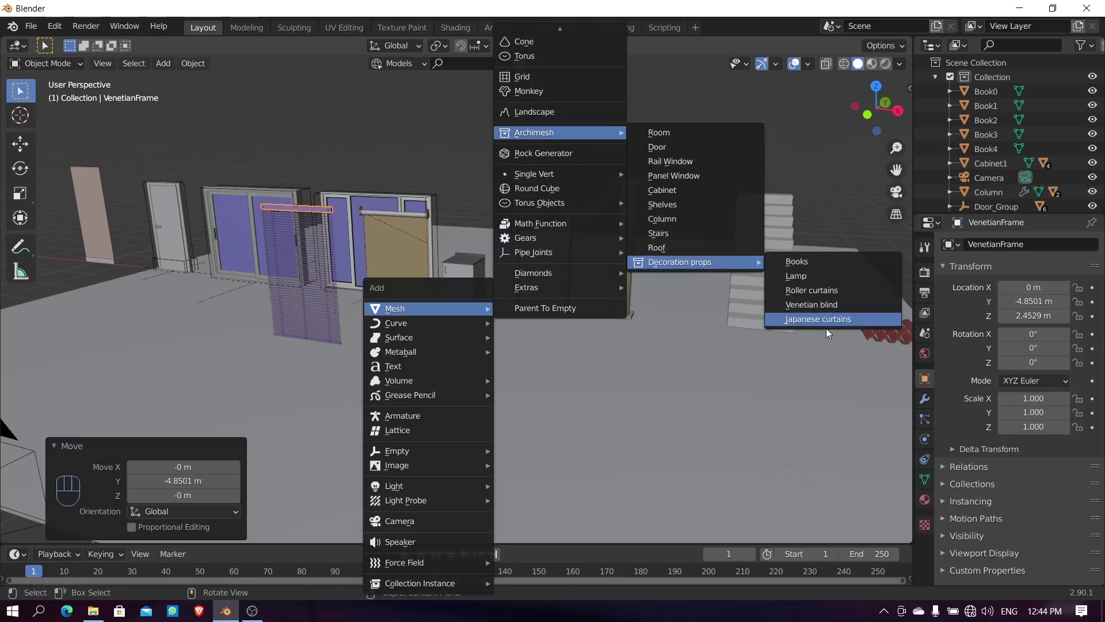
click(827, 320)
Step: Raise the Japanese curtains 2.5544 m along the Z axis and move them -6.3052 m along the Y axis
key(g)
key(z)
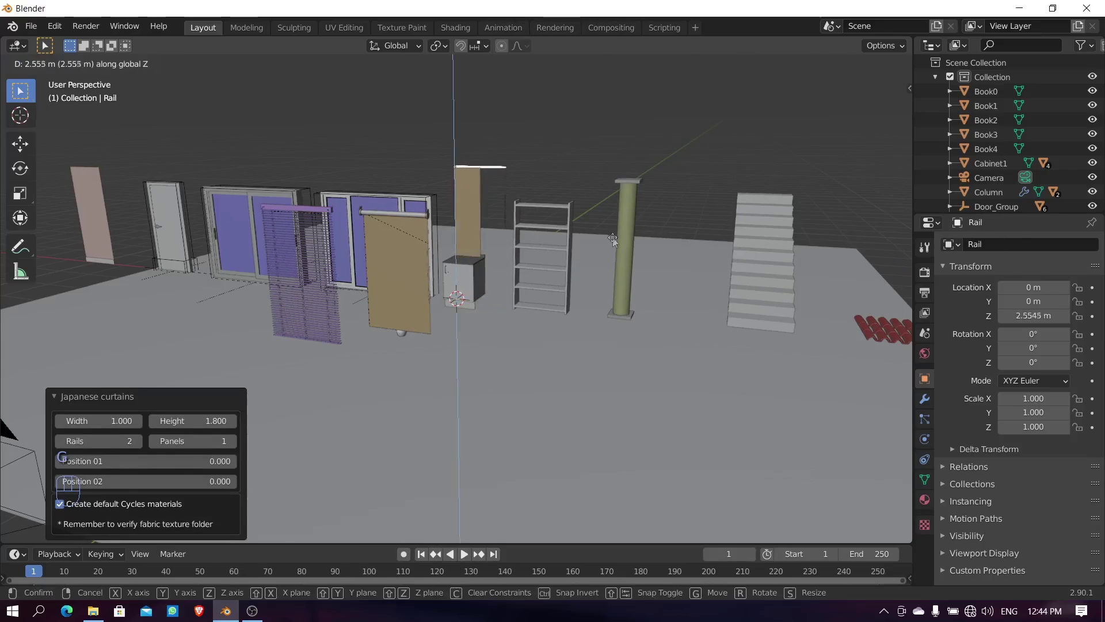
click(613, 234)
key(g)
key(y)
click(387, 360)
Step: Switch the viewport to Rendered shading and turn off Scene World so the studio HDRI lights the objects
mouse_move(387, 360)
middle_down()
mouse_move(358, 382)
mouse_move(434, 385)
middle_up()
scroll(402, 377, down, 3)
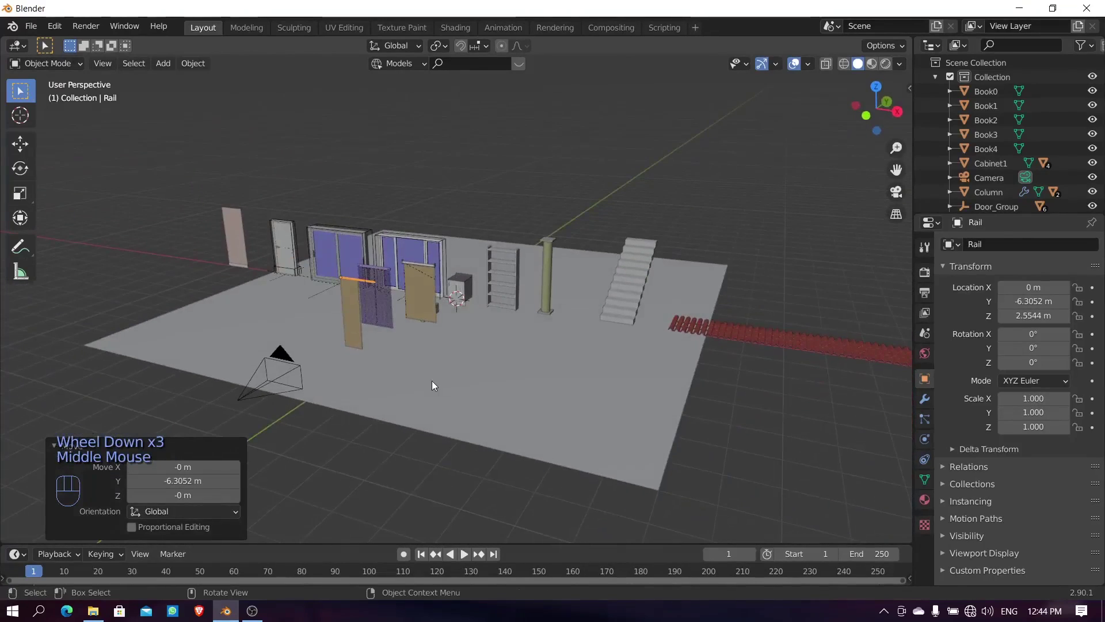
key(z)
key(8)
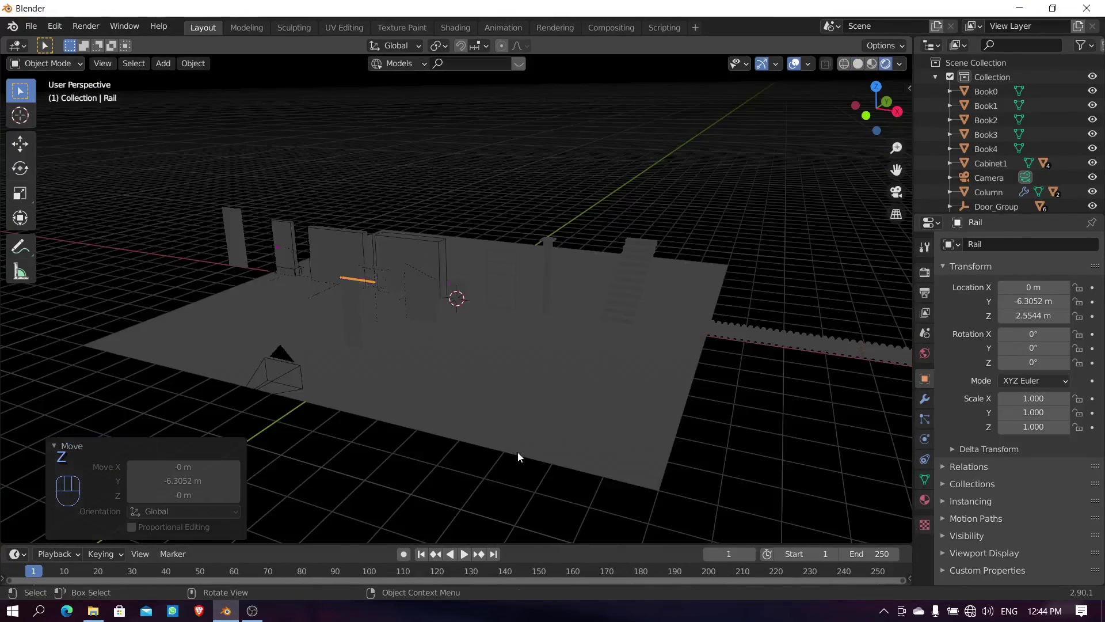
click(899, 63)
click(817, 133)
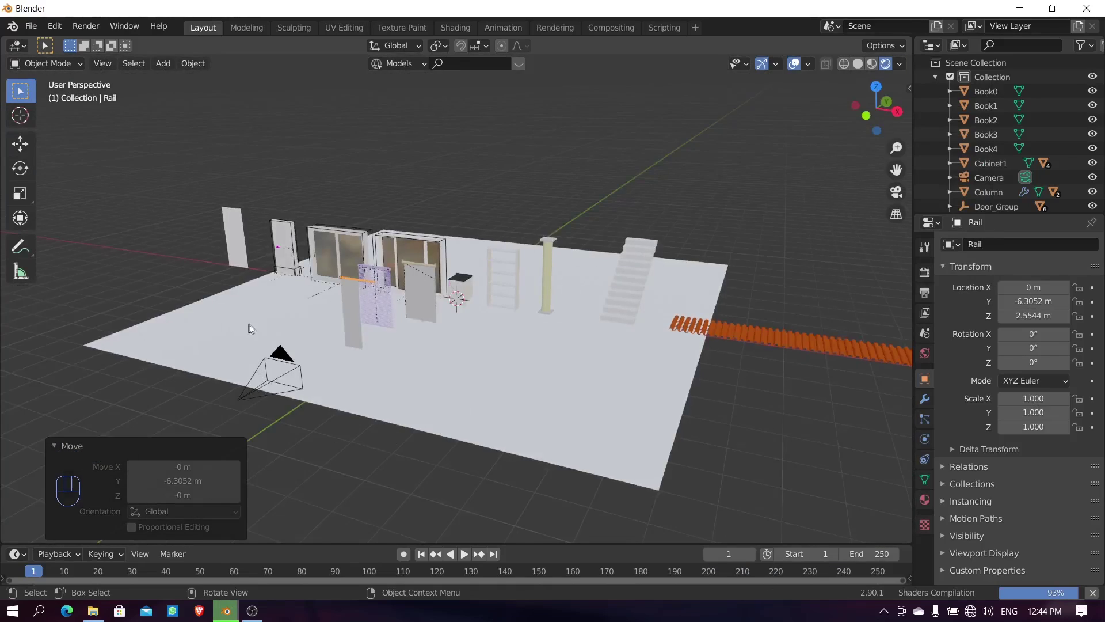
Step: Examine the default materials of the Archimesh objects from several sides in the rendered view
middle_drag(247, 323, 701, 287)
scroll(525, 366, up, 3)
middle_drag(525, 366, 225, 374)
scroll(379, 369, up, 5)
scroll(456, 365, up, 1)
scroll(456, 364, down, 1)
scroll(478, 372, down, 2)
scroll(324, 378, down, 3)
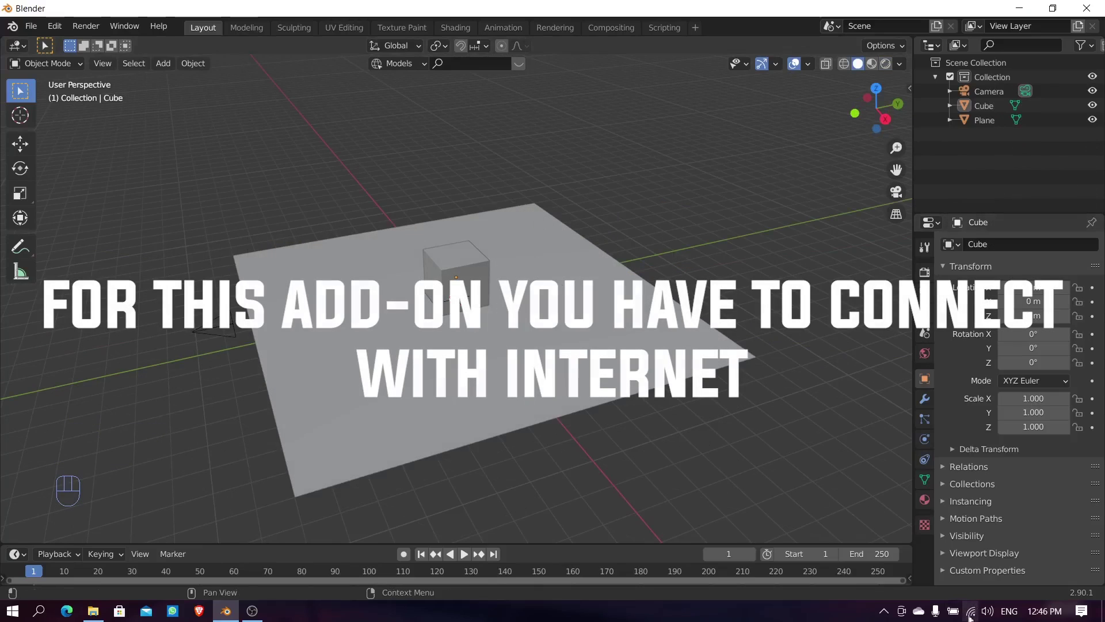
Step: Look up the BlenderKit Online Asset Library add-on in the preferences by filtering the add-ons for "blen"
click(55, 27)
click(96, 231)
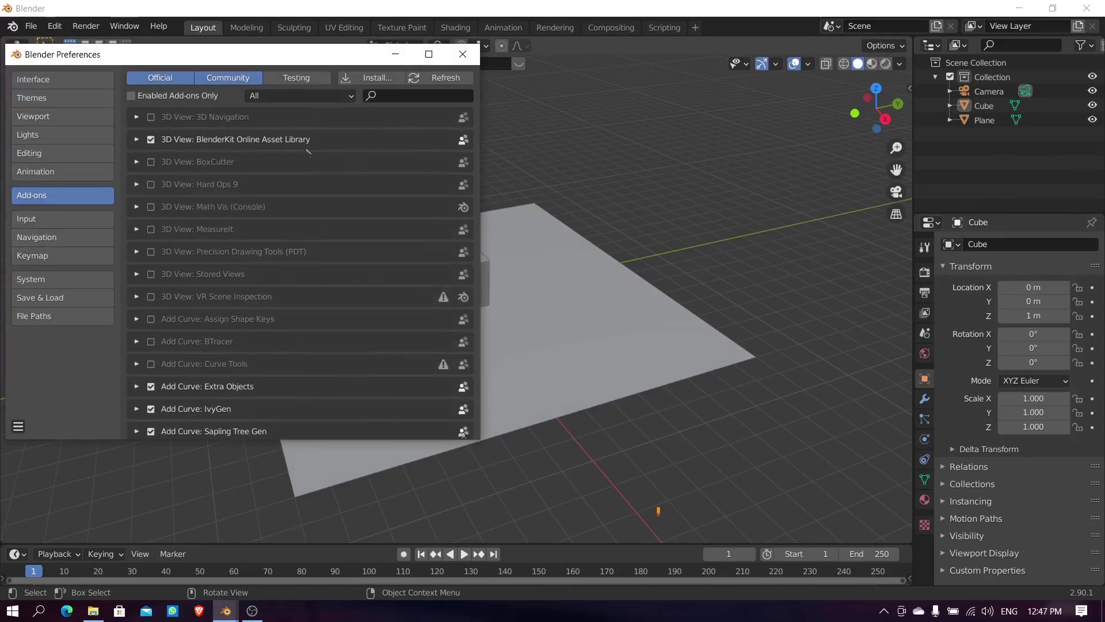
click(408, 94)
text(blen)
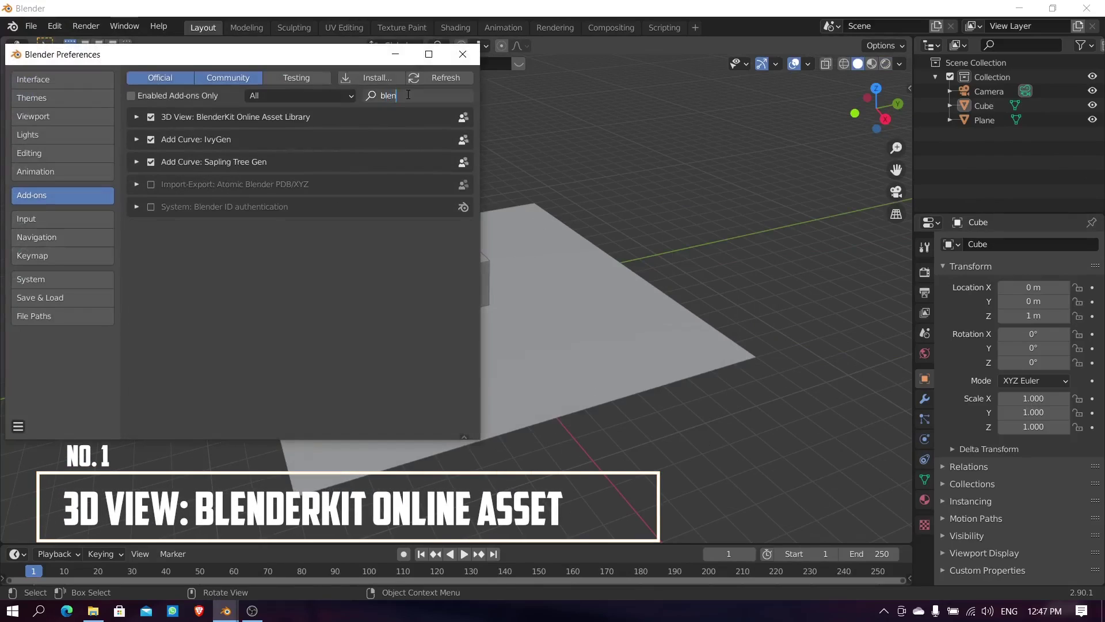
click(469, 55)
Step: Show the BlenderKit options beside the viewport and look through its asset types, keeping Models as the active type
key(n)
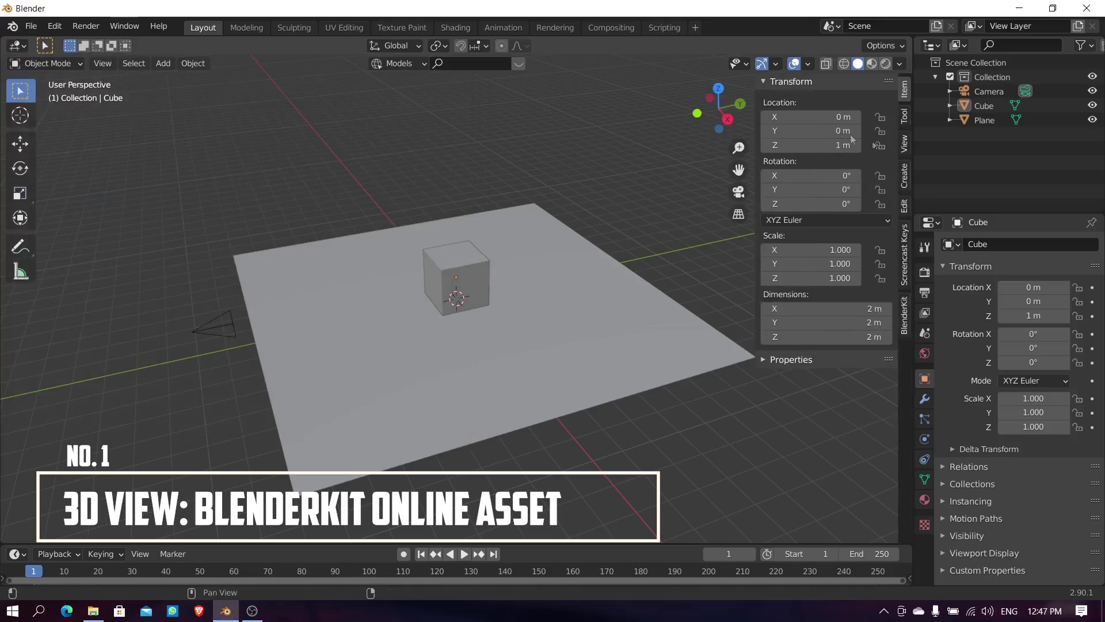
click(905, 316)
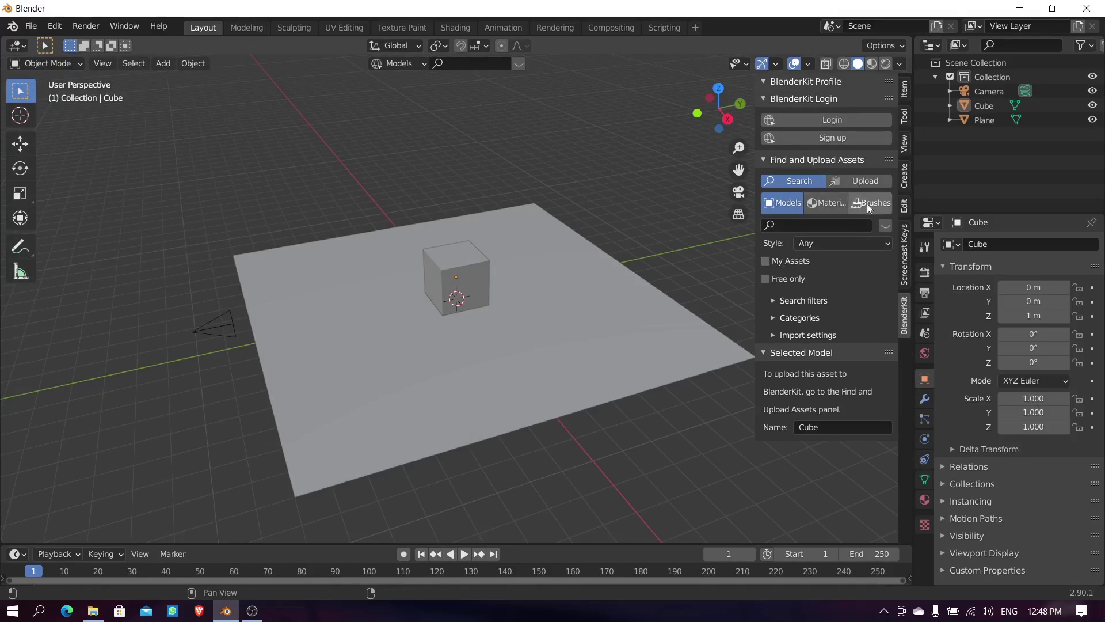
click(399, 63)
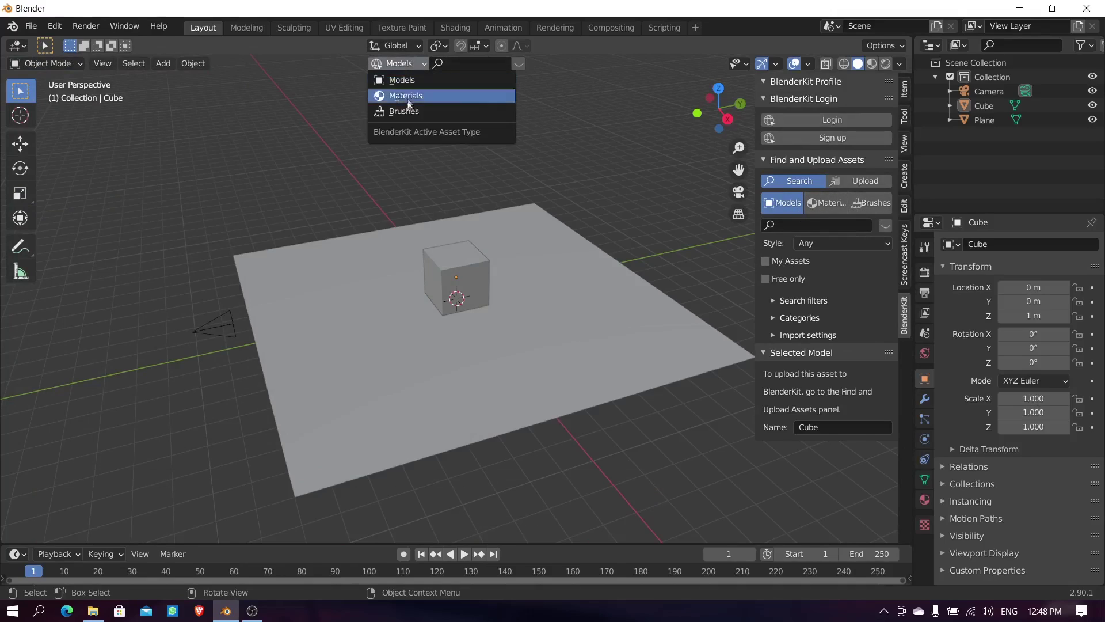
click(484, 75)
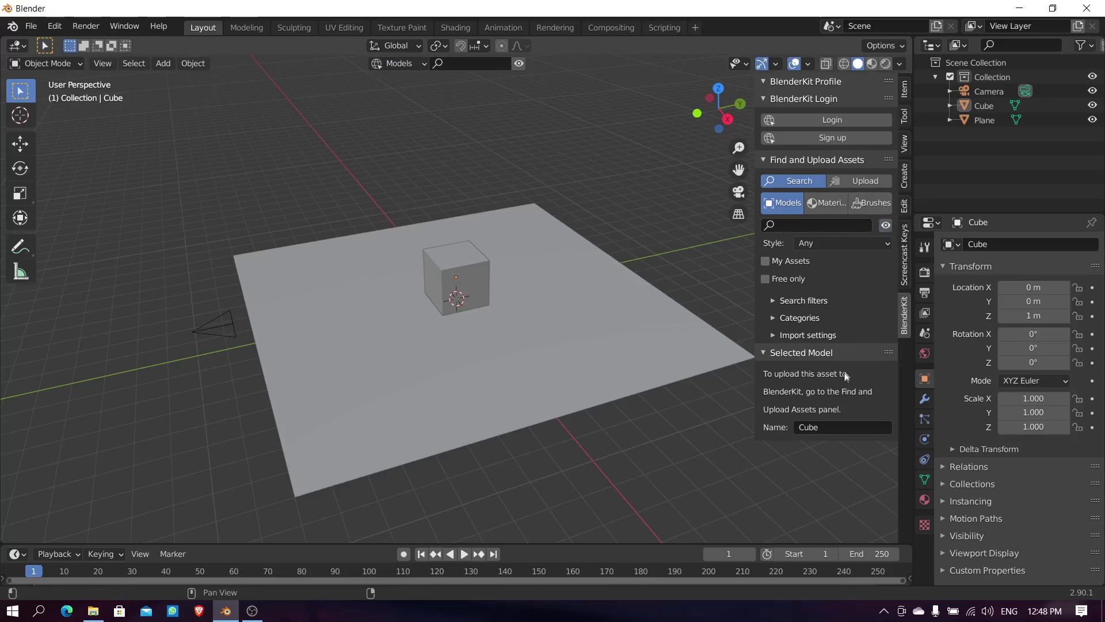
Step: Expand the BlenderKit model categories and search for models in the exterior category
click(776, 302)
click(775, 302)
click(783, 318)
scroll(804, 453, down, 4)
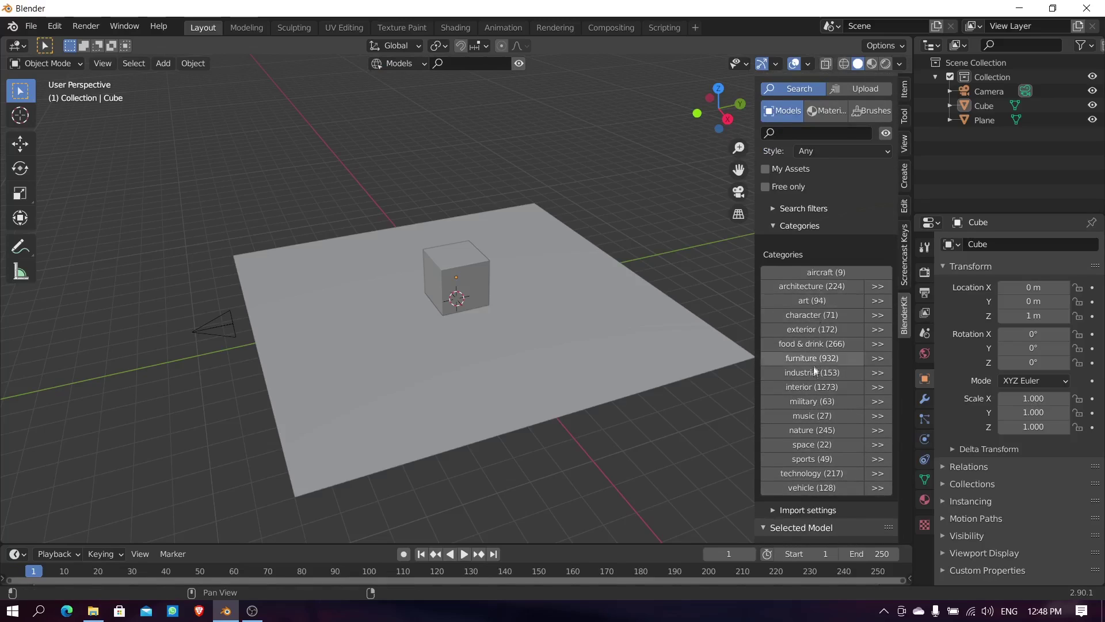
click(821, 330)
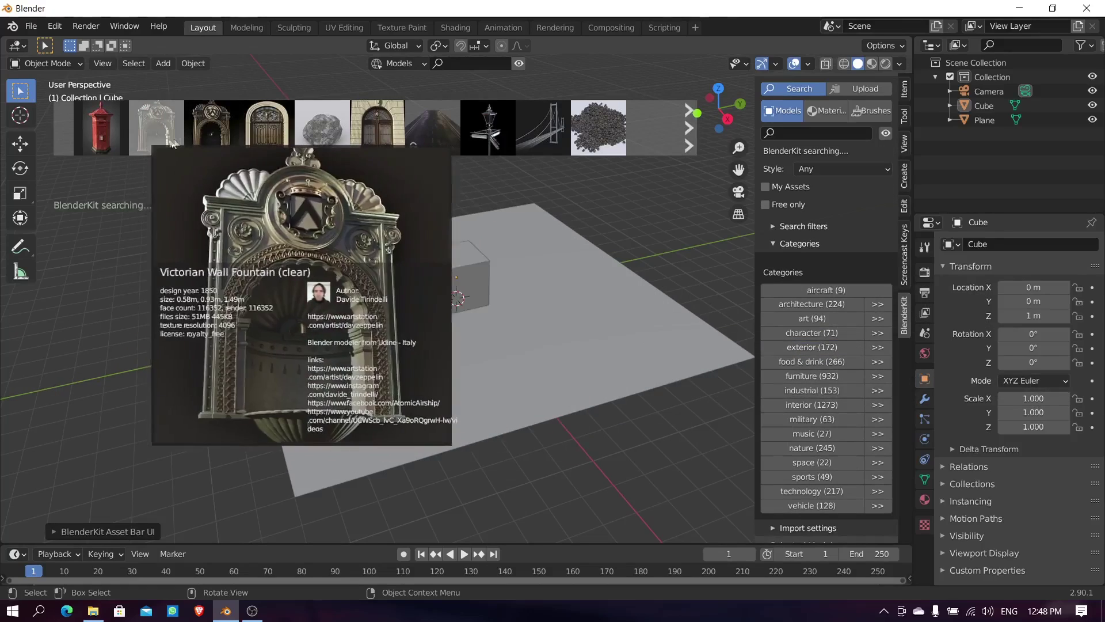
Step: Place the Vintage Victorian Street Lamp model at the centre of the plane and delete the default cube
mouse_move(340, 145)
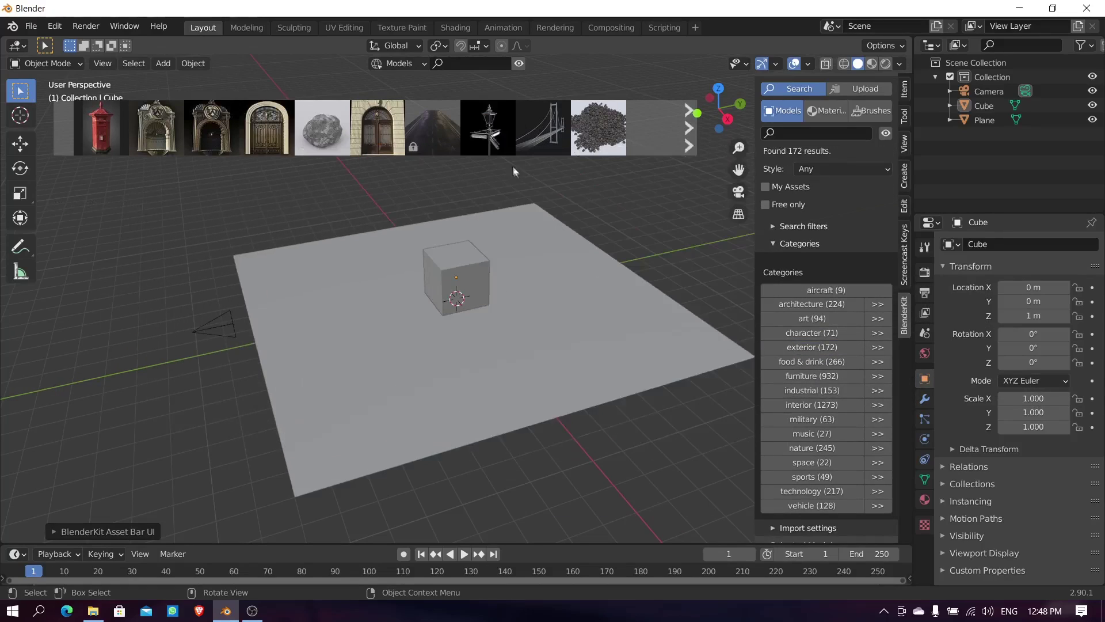
drag(489, 126, 453, 299)
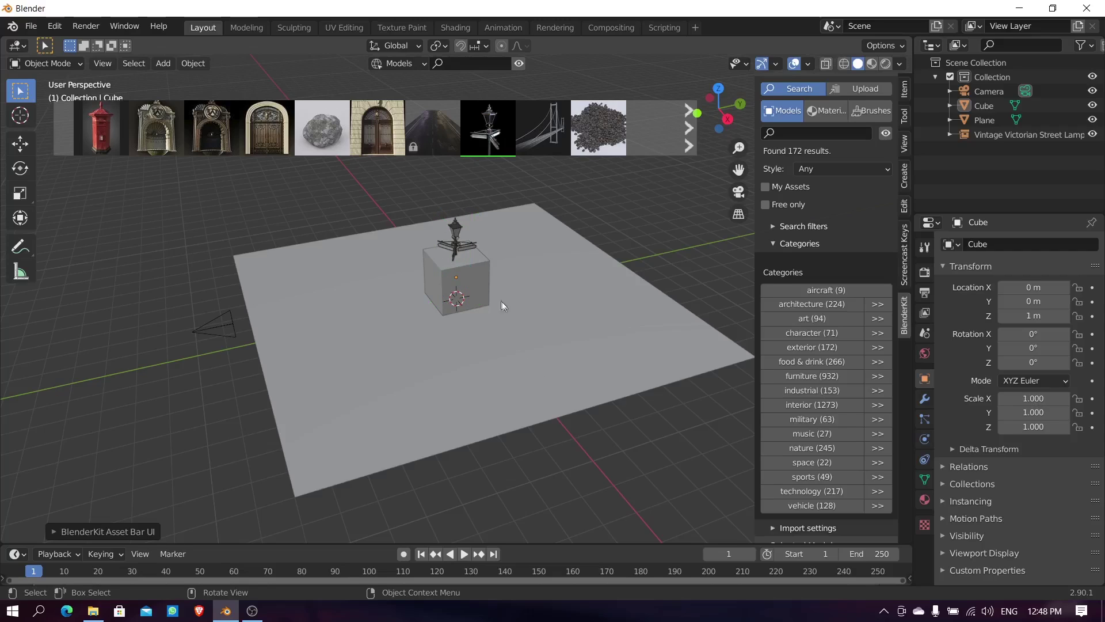
click(479, 275)
key(x)
click(478, 275)
Step: Switch the viewport to Material Preview shading and examine the street lamp's materials from several sides
scroll(455, 302, up, 3)
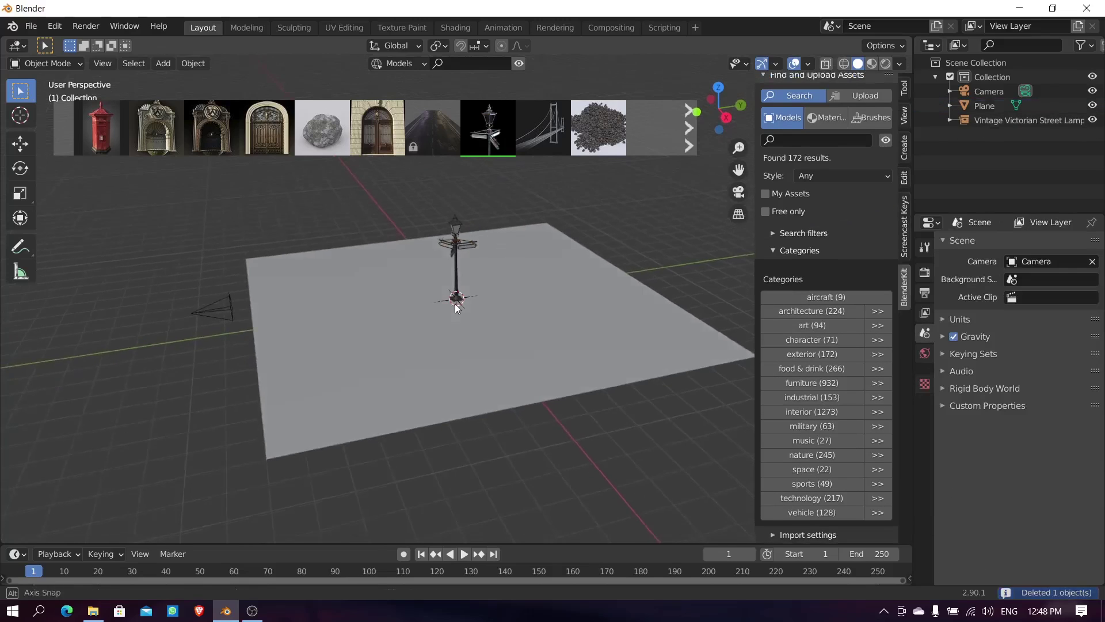
scroll(487, 290, up, 3)
shift+middle_drag(487, 279, 481, 398)
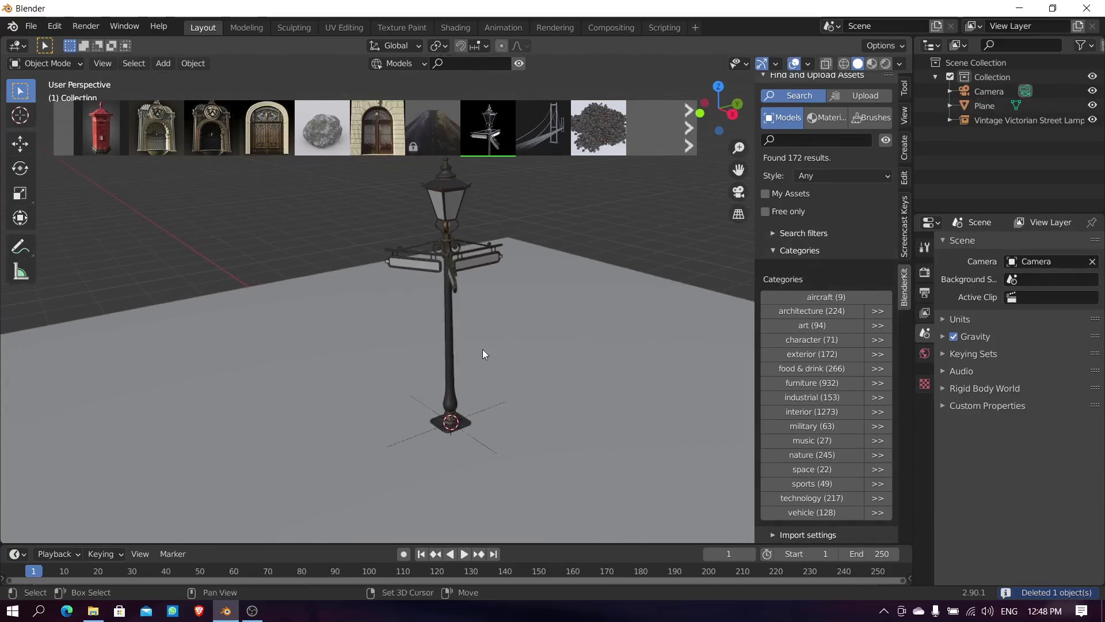
shift+middle_drag(482, 349, 490, 372)
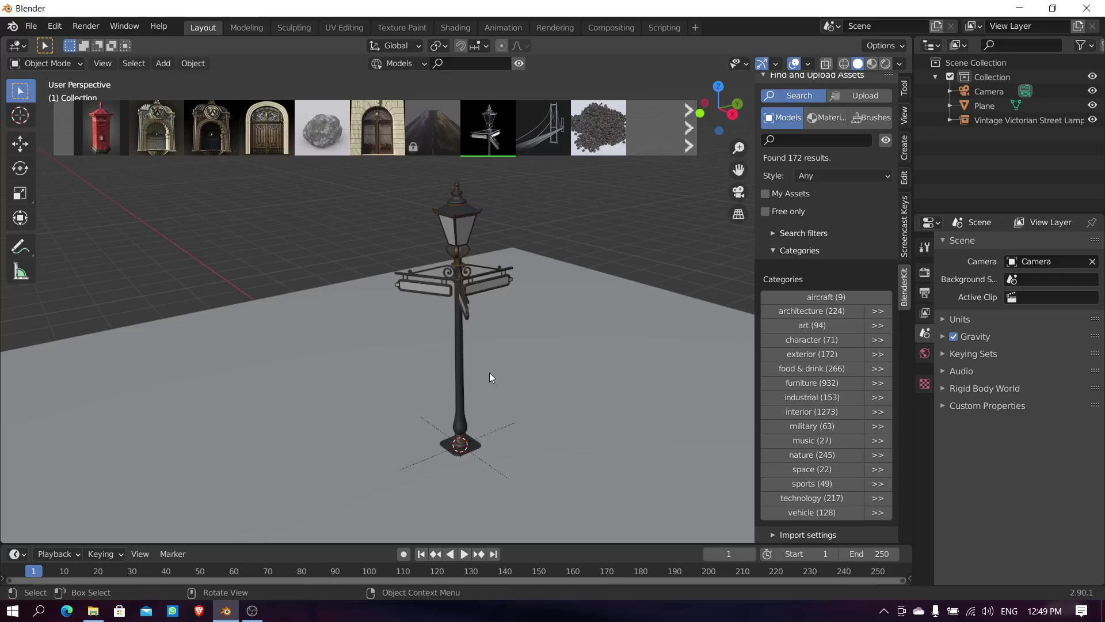
key(z)
click(482, 453)
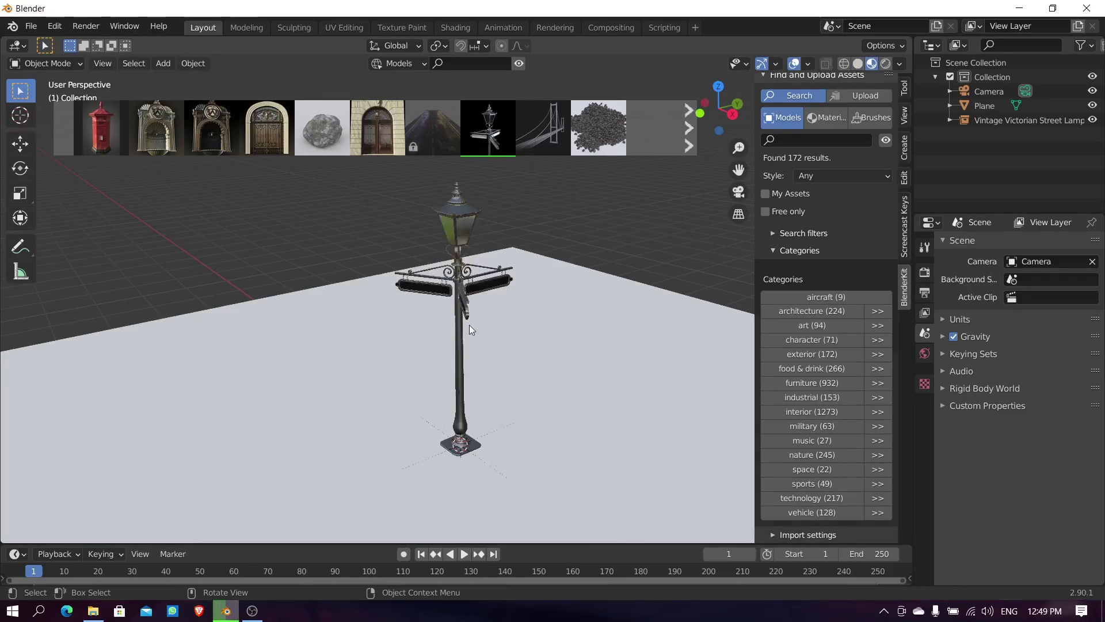
middle_drag(469, 325, 511, 282)
middle_drag(489, 318, 426, 327)
middle_drag(588, 320, 554, 445)
scroll(421, 444, down, 5)
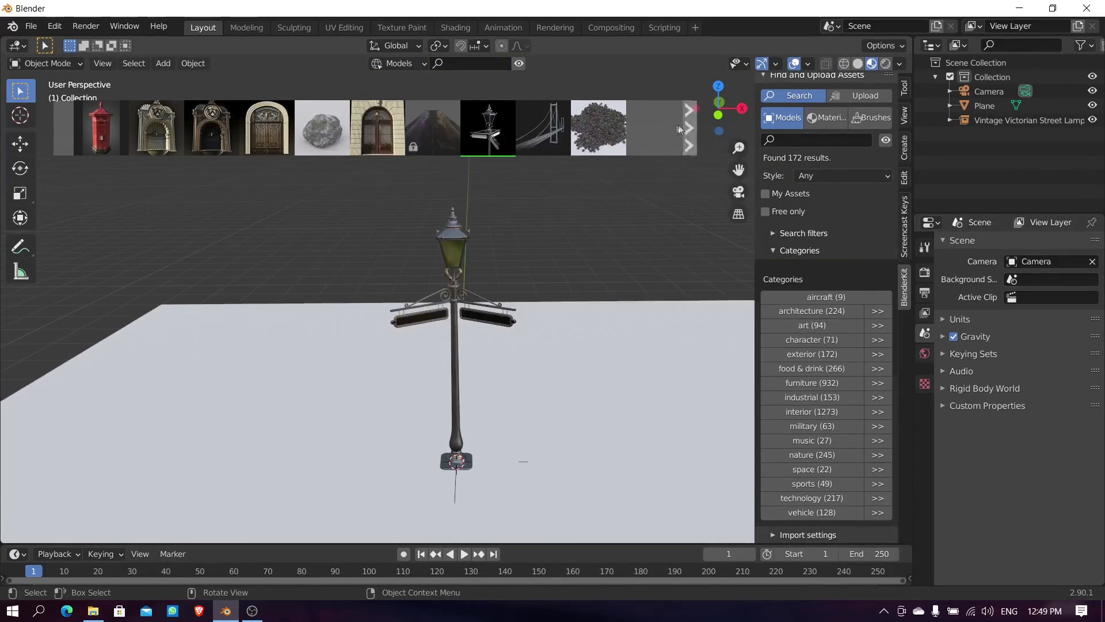
Step: Browse further exterior models, restrict the BlenderKit search to free assets only, and look through the free models
click(688, 145)
mouse_move(432, 130)
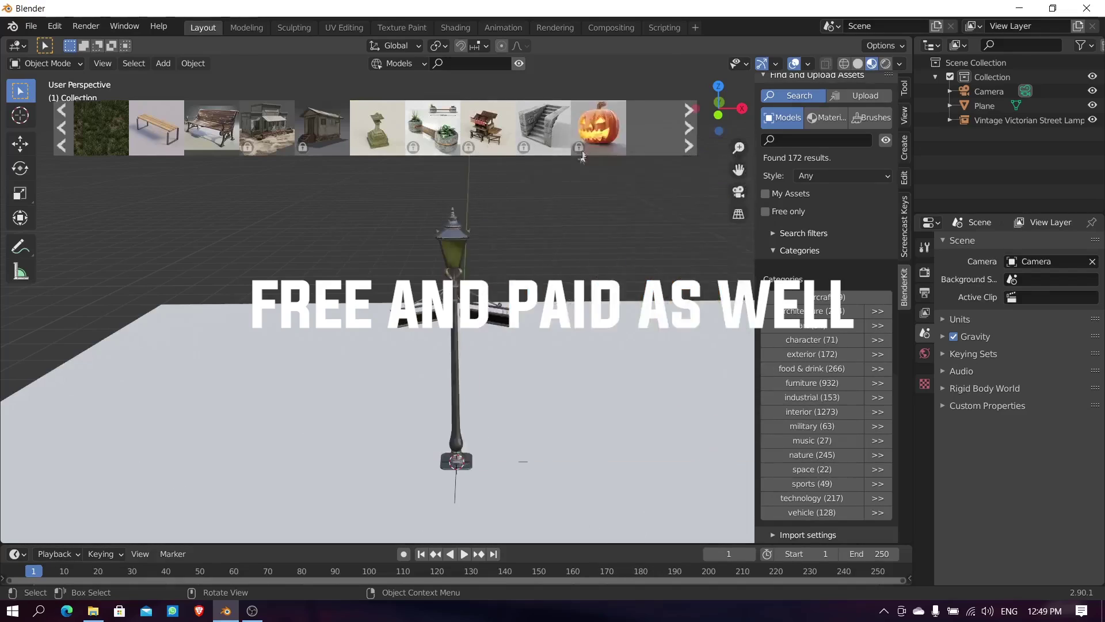
mouse_move(278, 154)
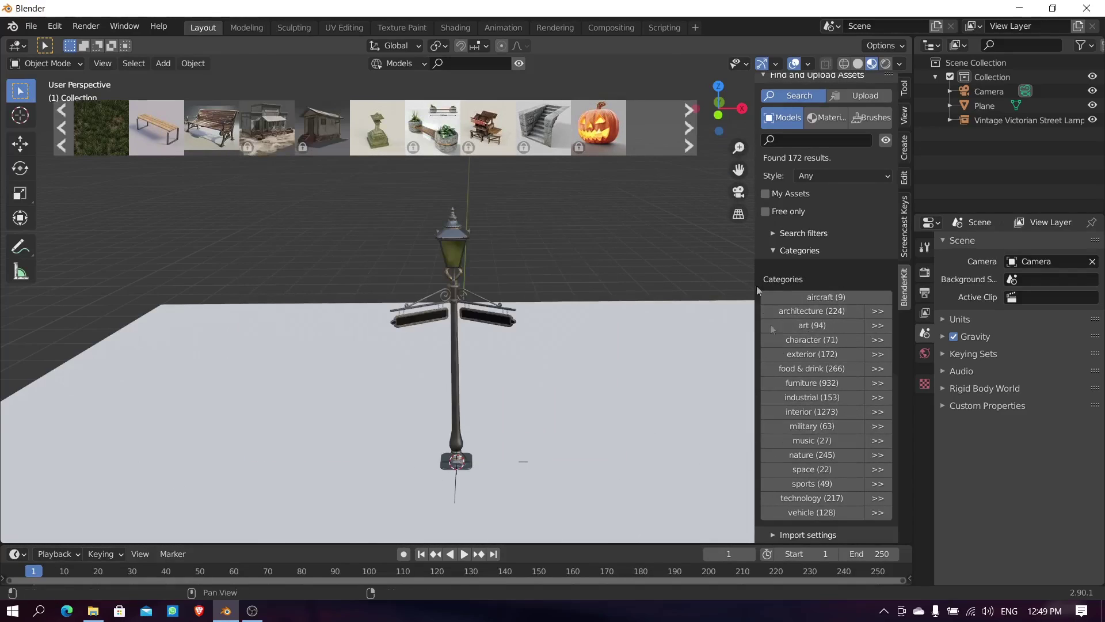
click(766, 212)
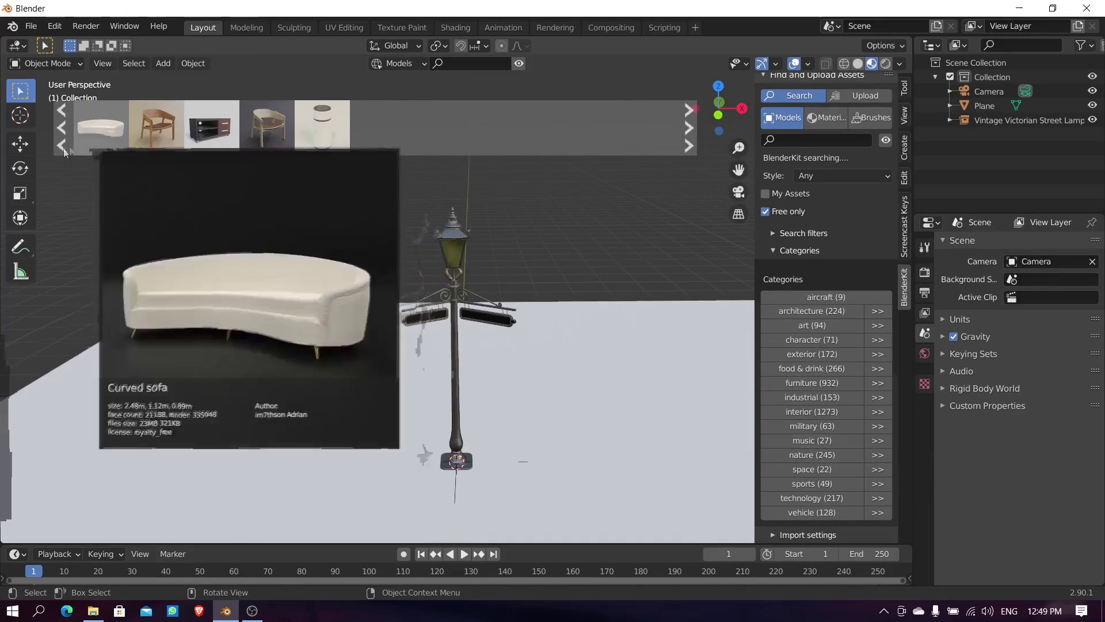
mouse_move(266, 136)
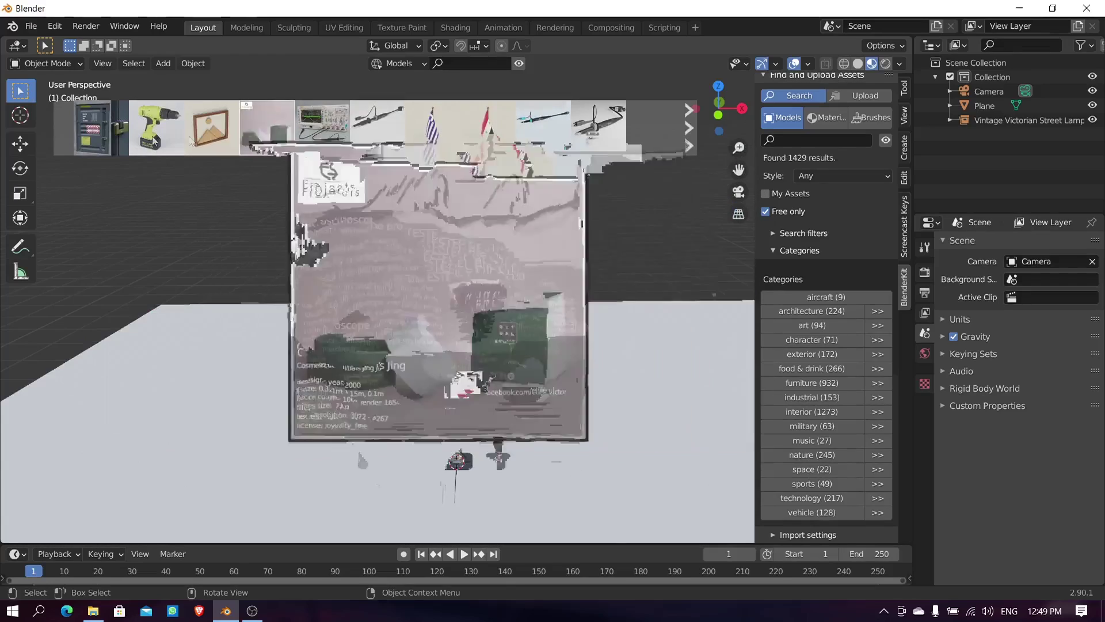
middle_drag(580, 507, 520, 505)
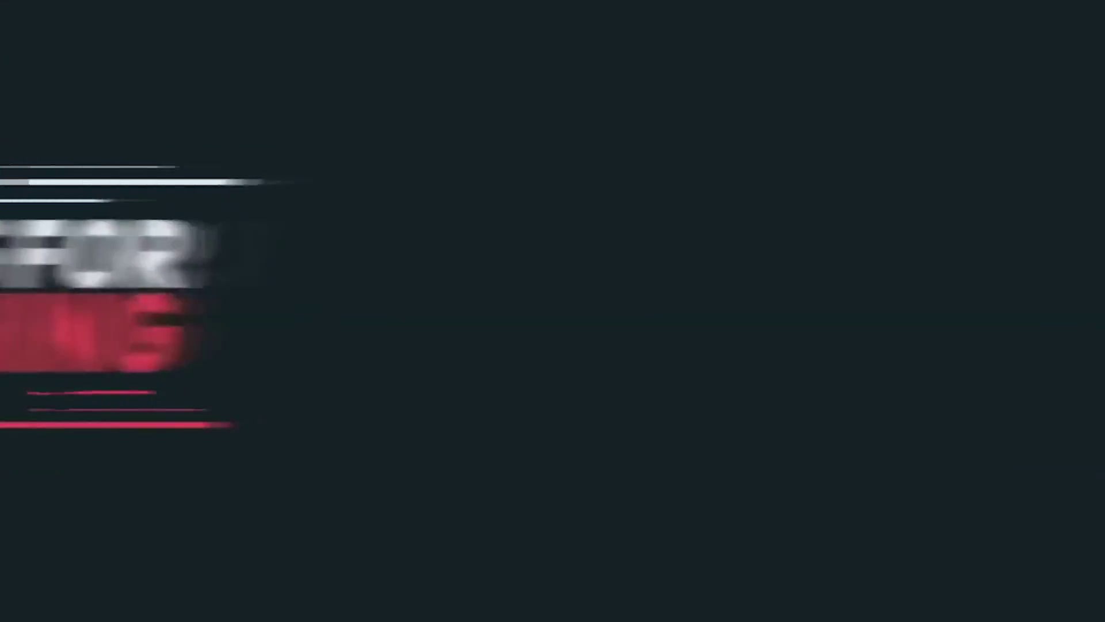